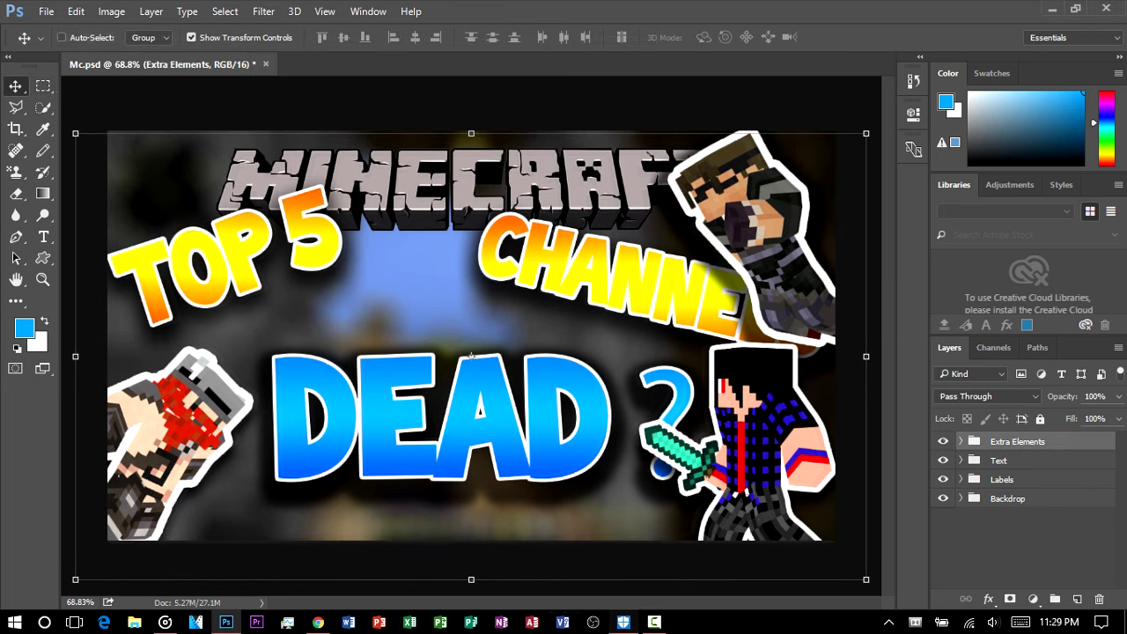
Start a new document based on the Default Photoshop Size preset.
key(alt+f)
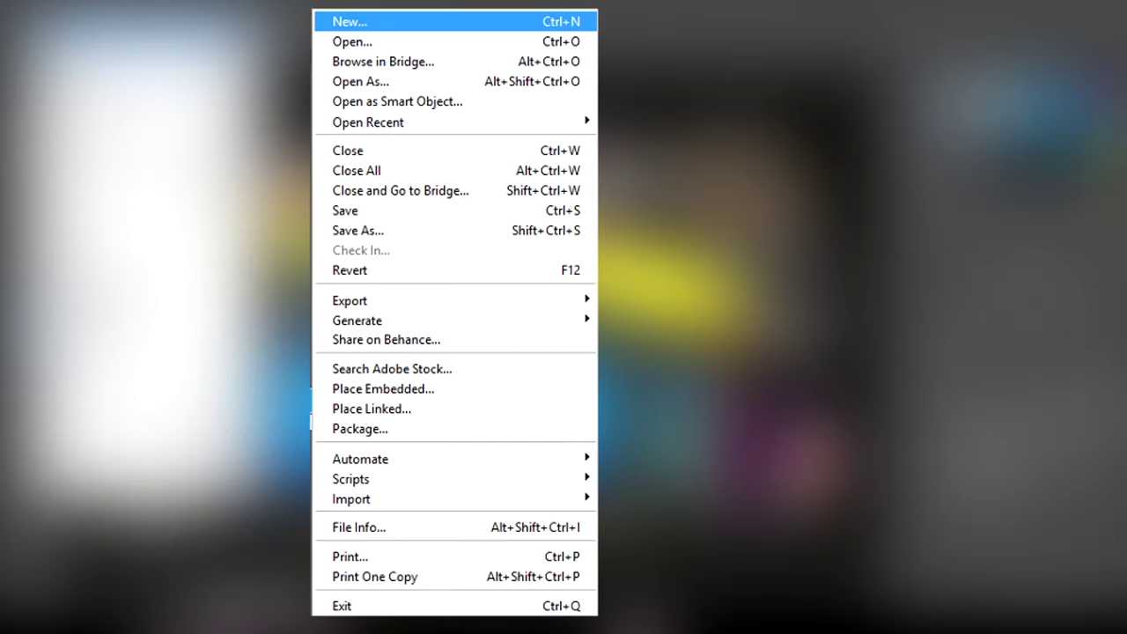
key(Return)
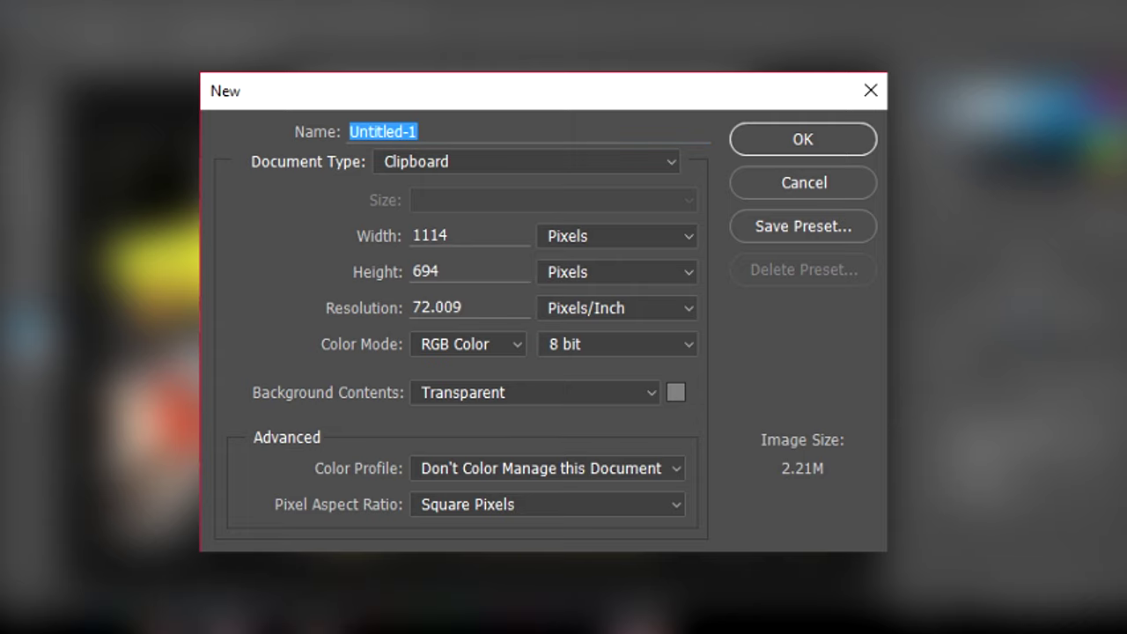
click(527, 162)
click(527, 184)
click(527, 162)
click(526, 202)
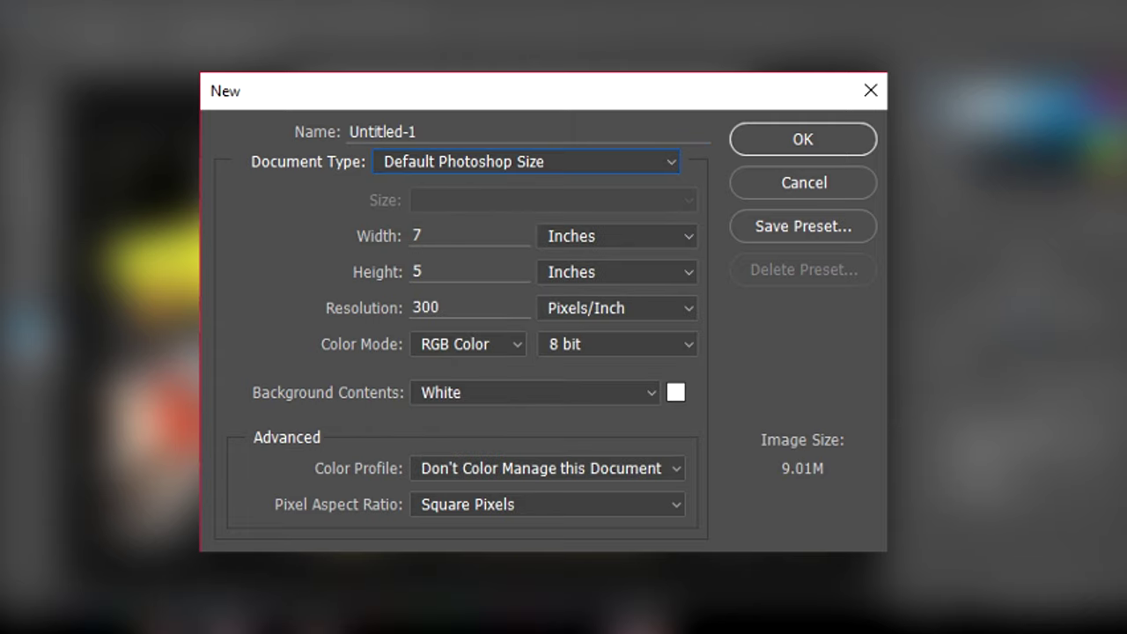
Set the new document's units to pixels and its size to 1280 wide by 720 high.
click(618, 236)
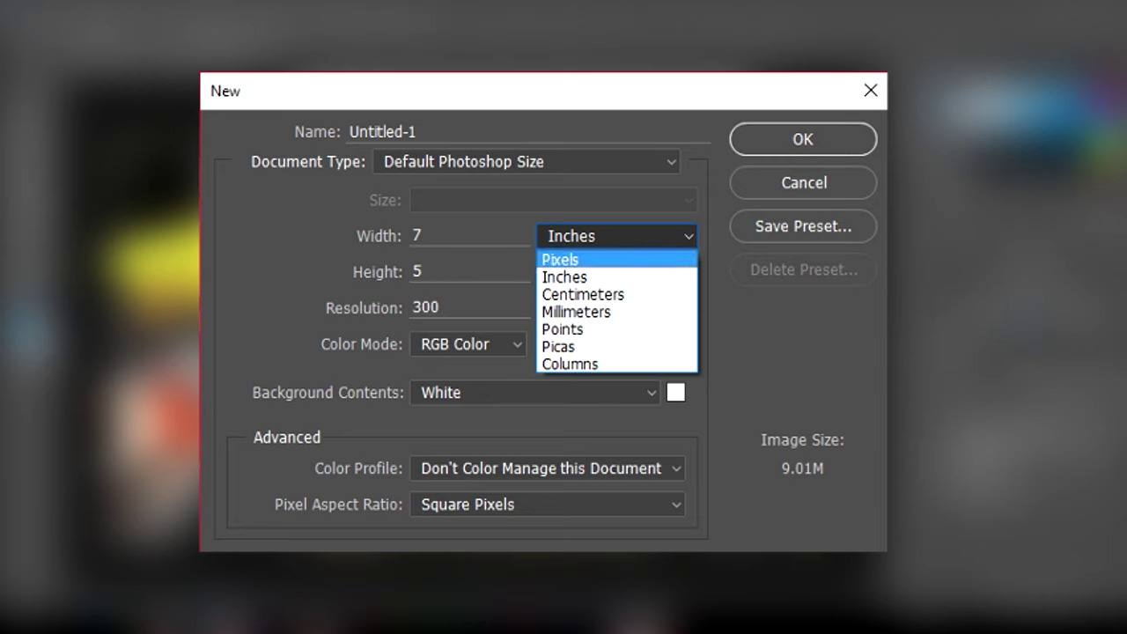
key(Up)
key(Return)
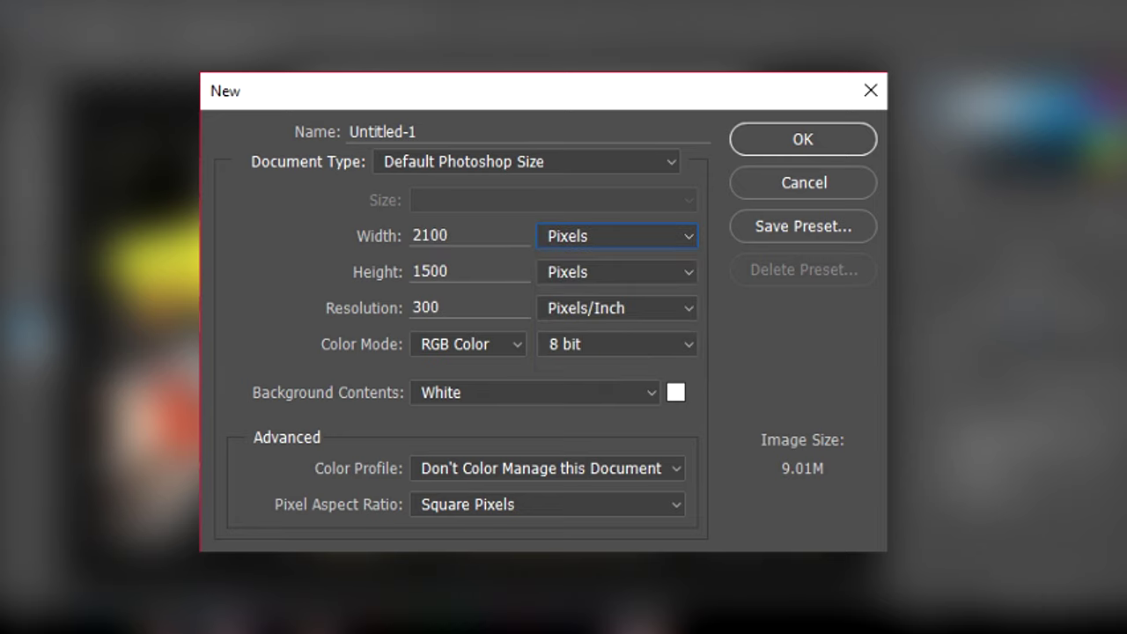
double_click(431, 235)
text(1280)
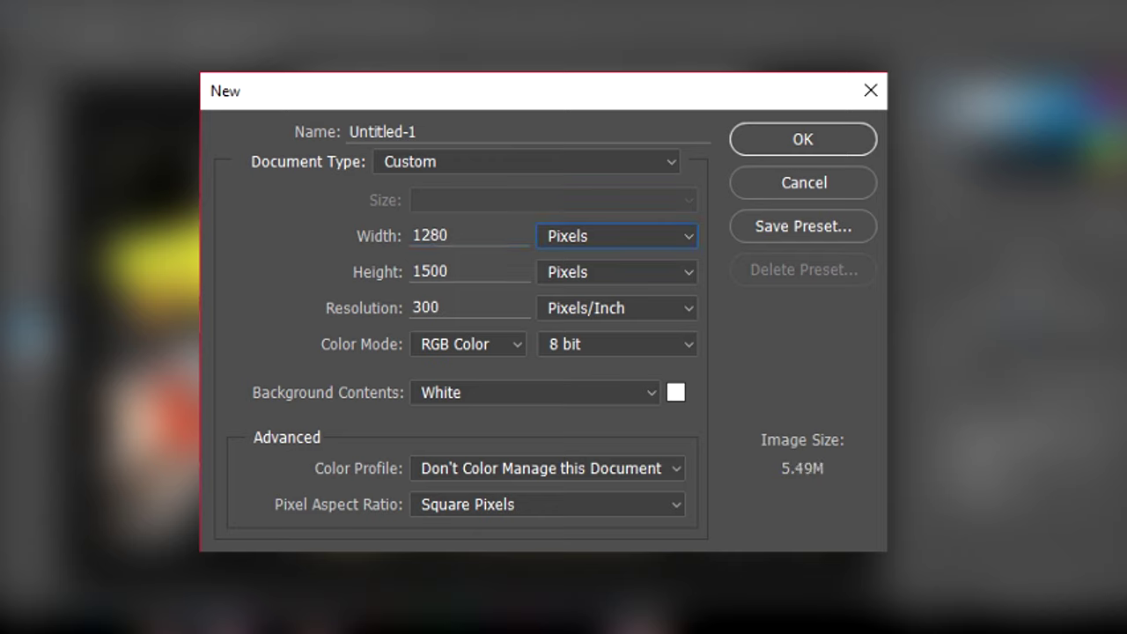
key(Tab)
text(720)
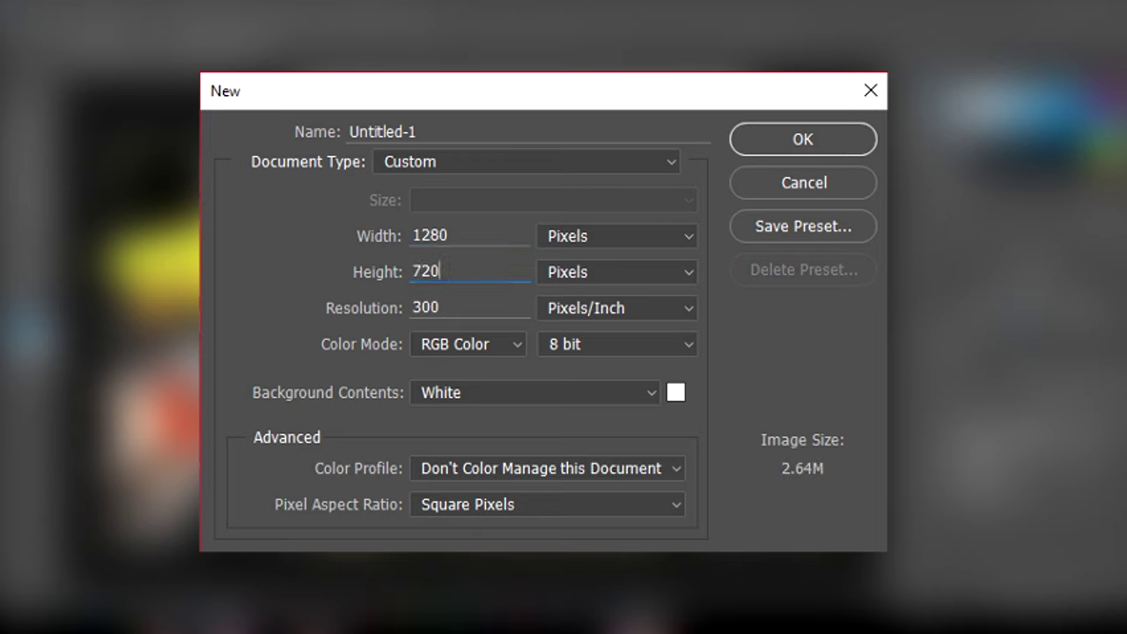
Set the background contents to Transparent and the pixel aspect ratio to Square Pixels.
click(536, 393)
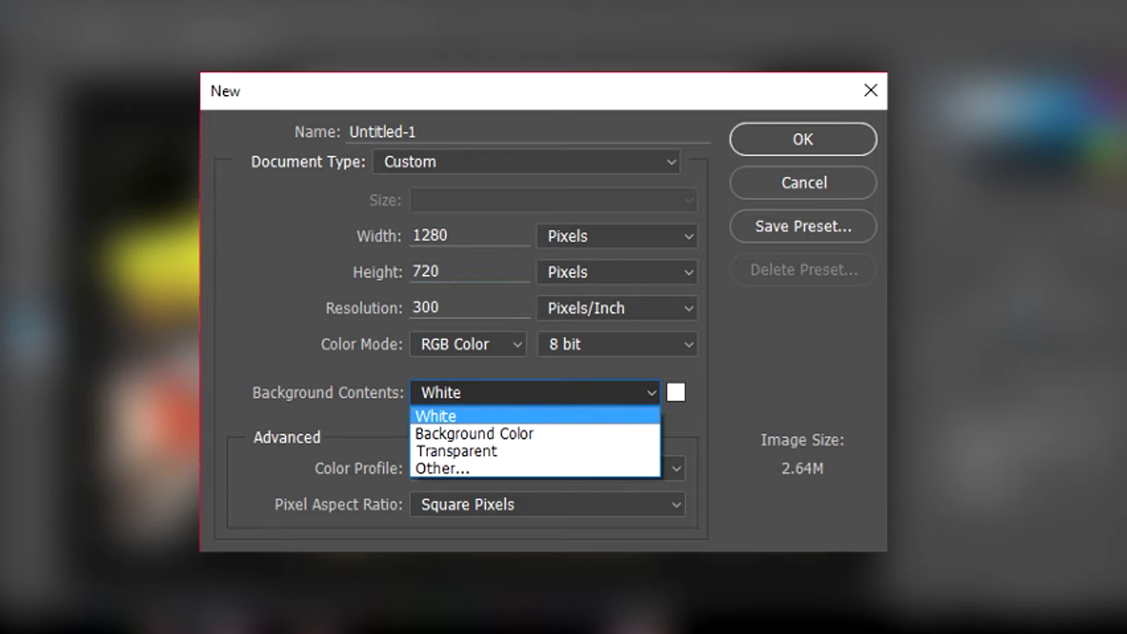
click(457, 451)
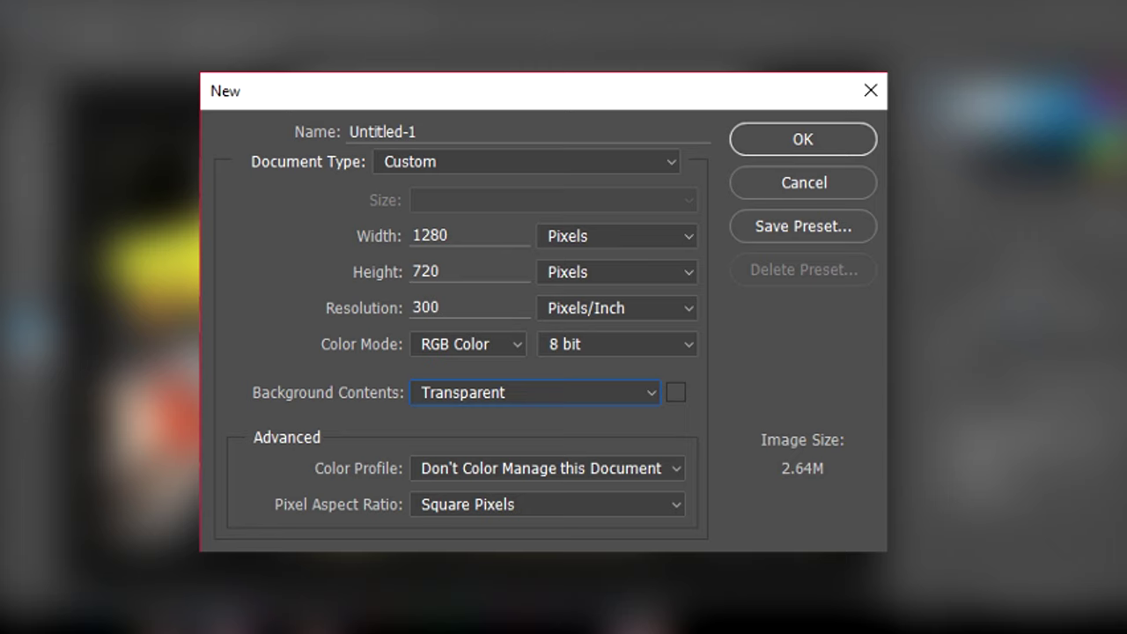
click(547, 504)
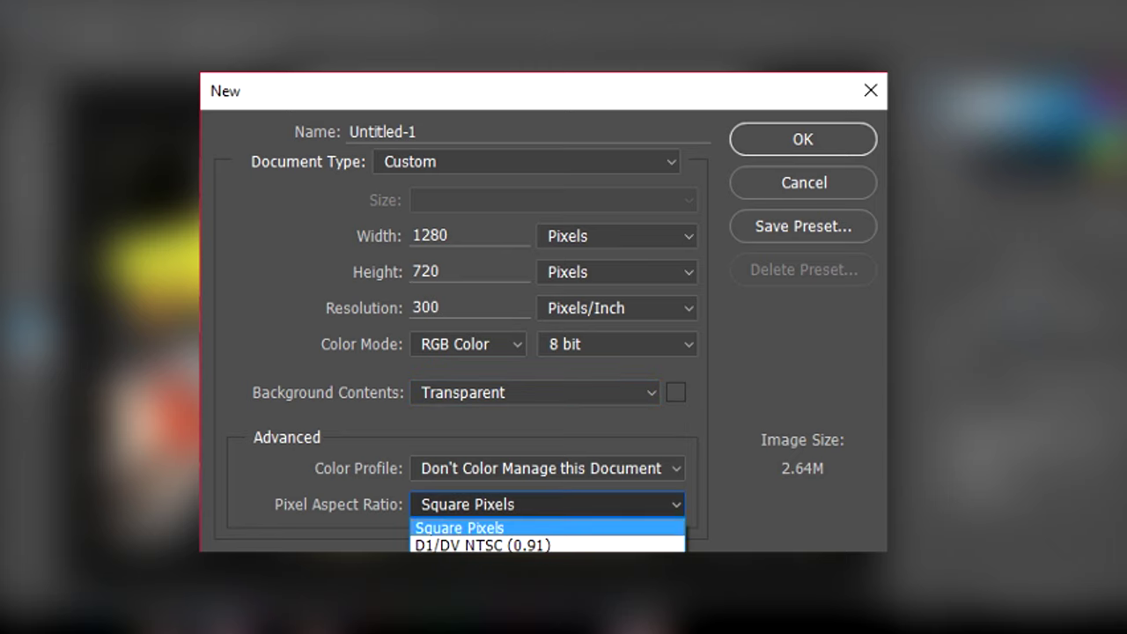
click(459, 527)
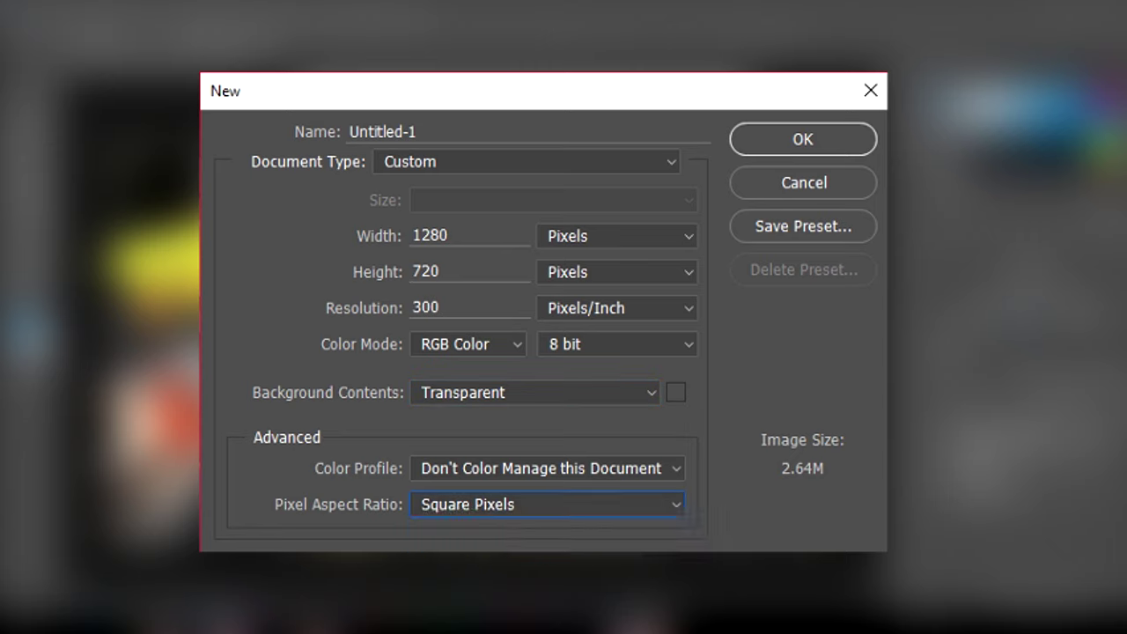
Set the colour depth to 16 bit and the resolution to 72 pixels/inch, and create the document.
click(616, 343)
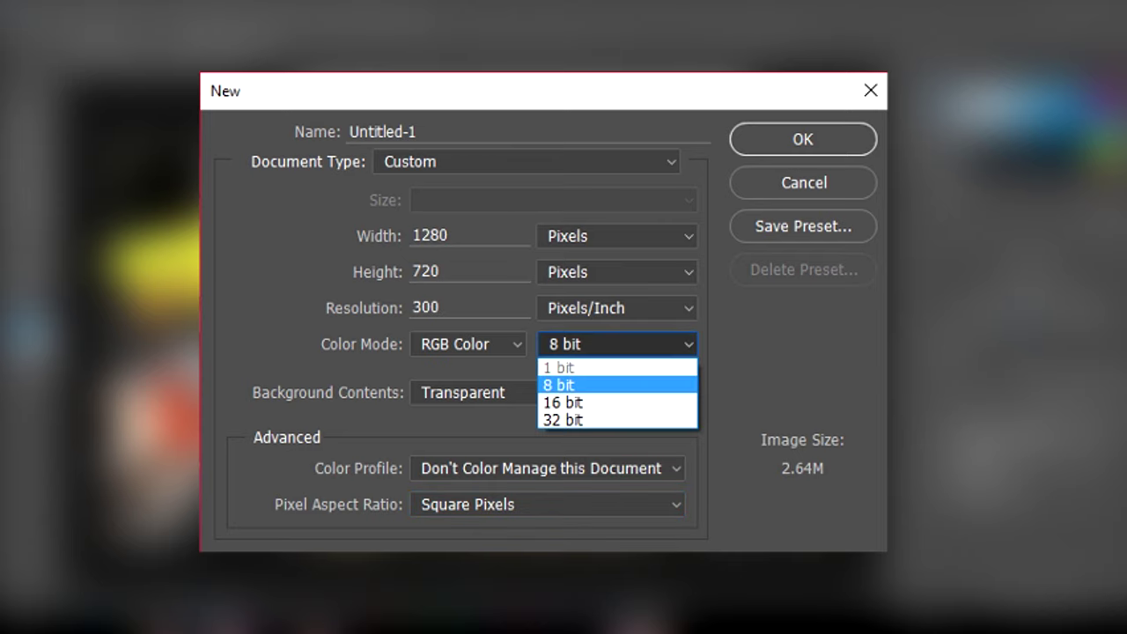
click(573, 401)
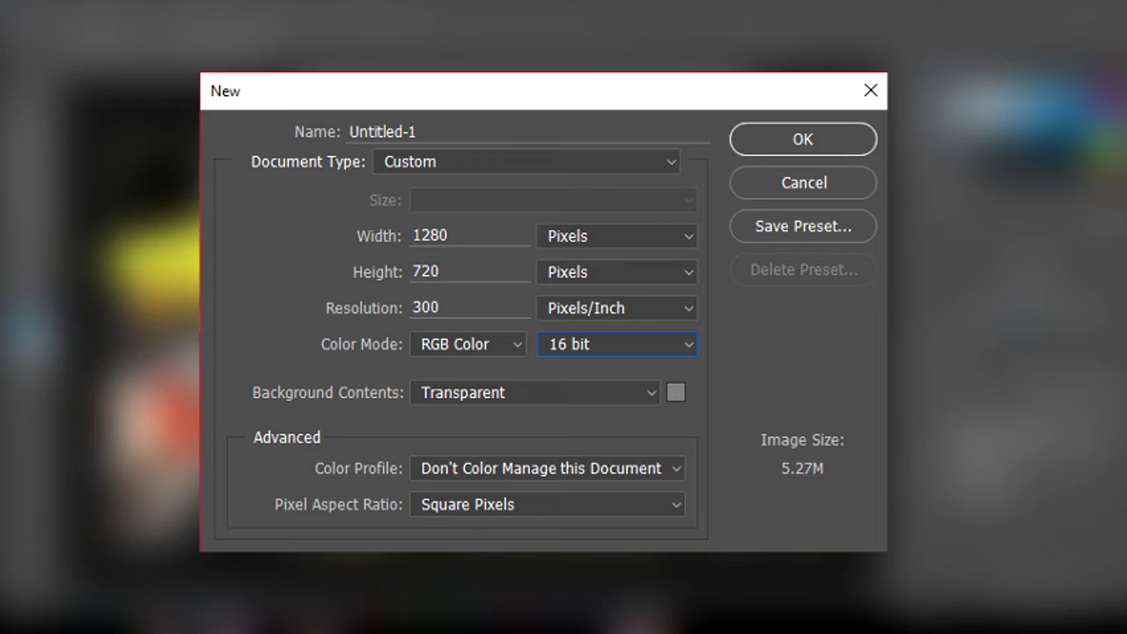
drag(451, 307, 410, 307)
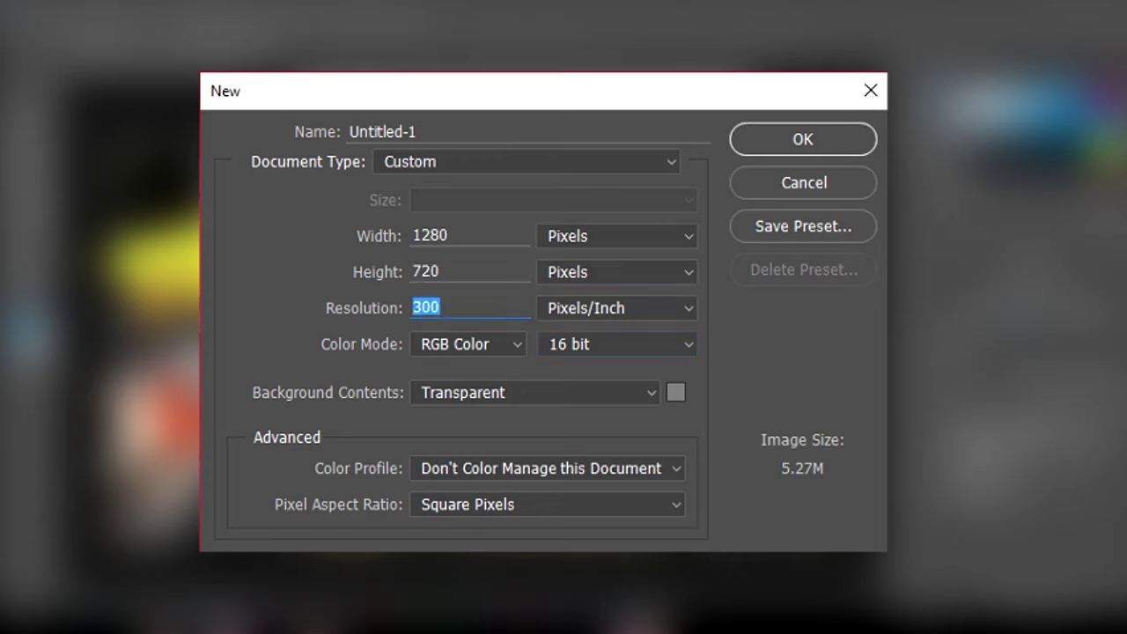
text(72)
key(ctrl+a)
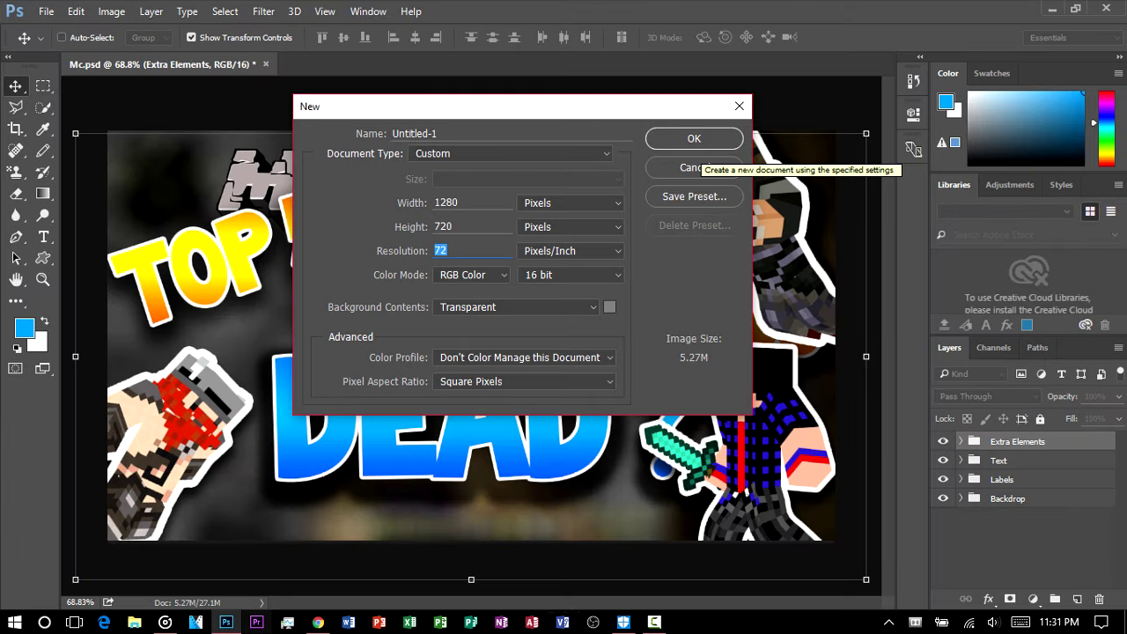
click(696, 142)
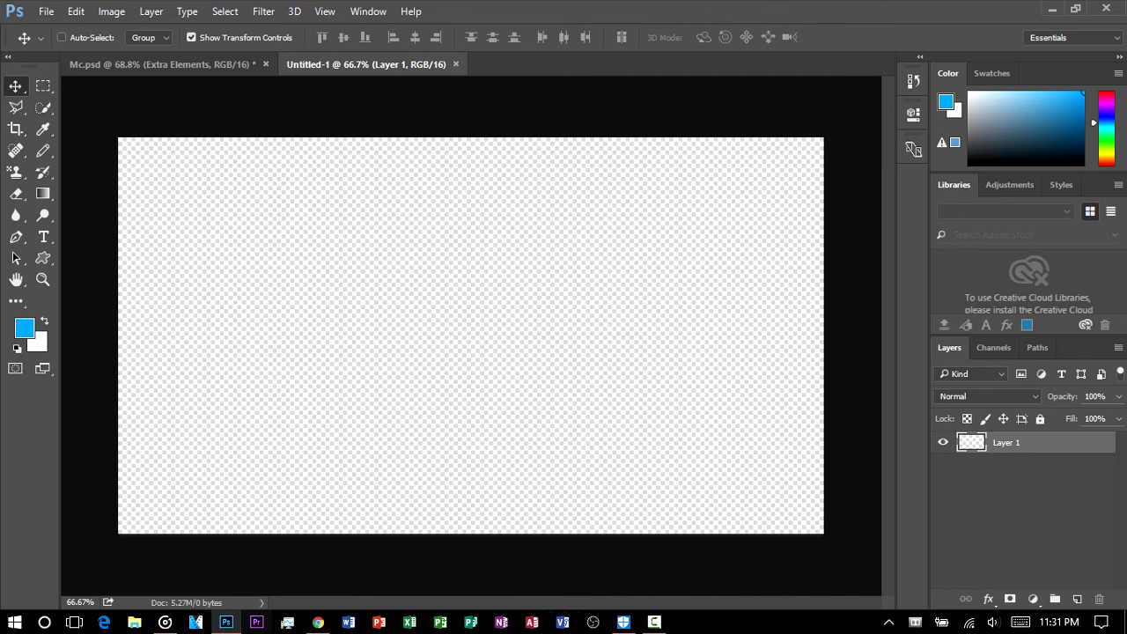
Create four layer groups above Layer 1 and rename the lowest group Background.
click(1055, 599)
click(1055, 599)
click(1055, 599)
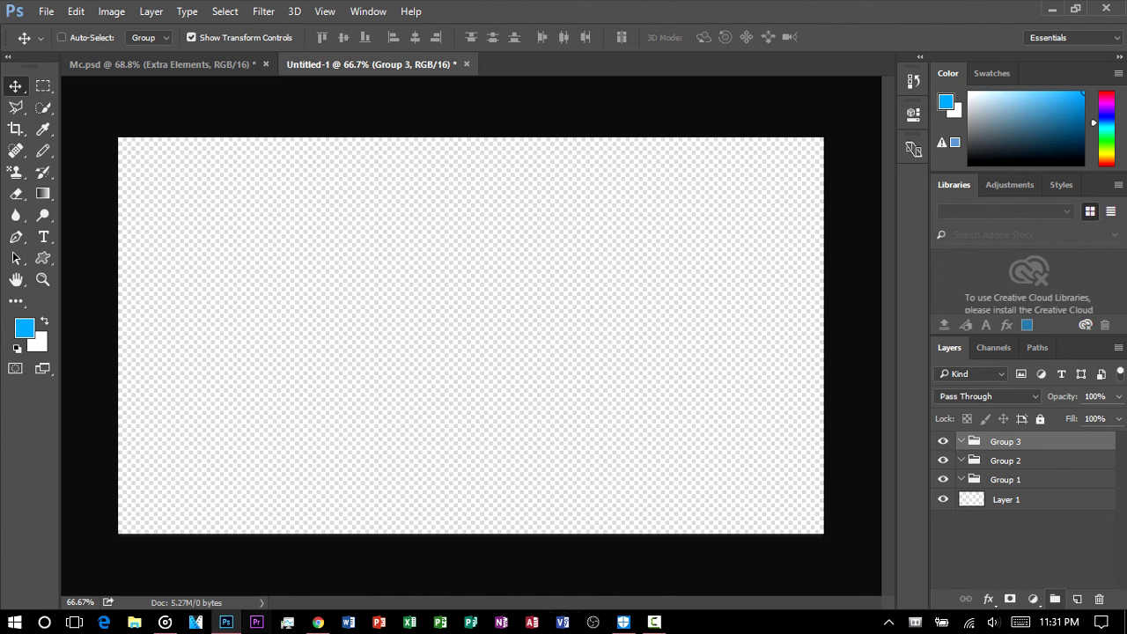
click(1055, 598)
double_click(1006, 499)
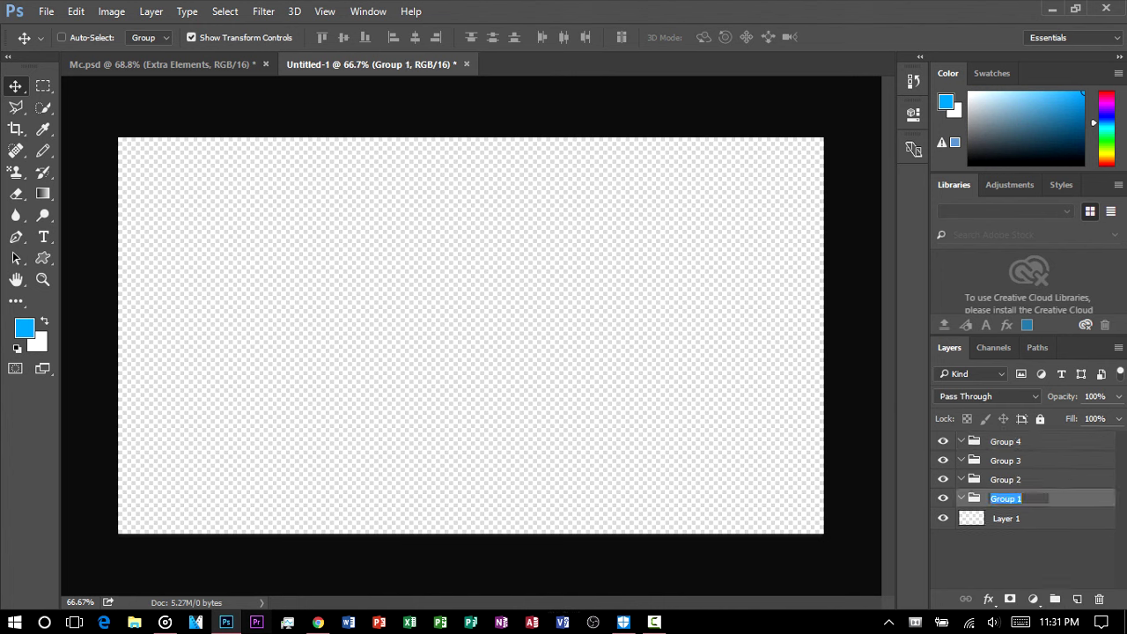
text(Background)
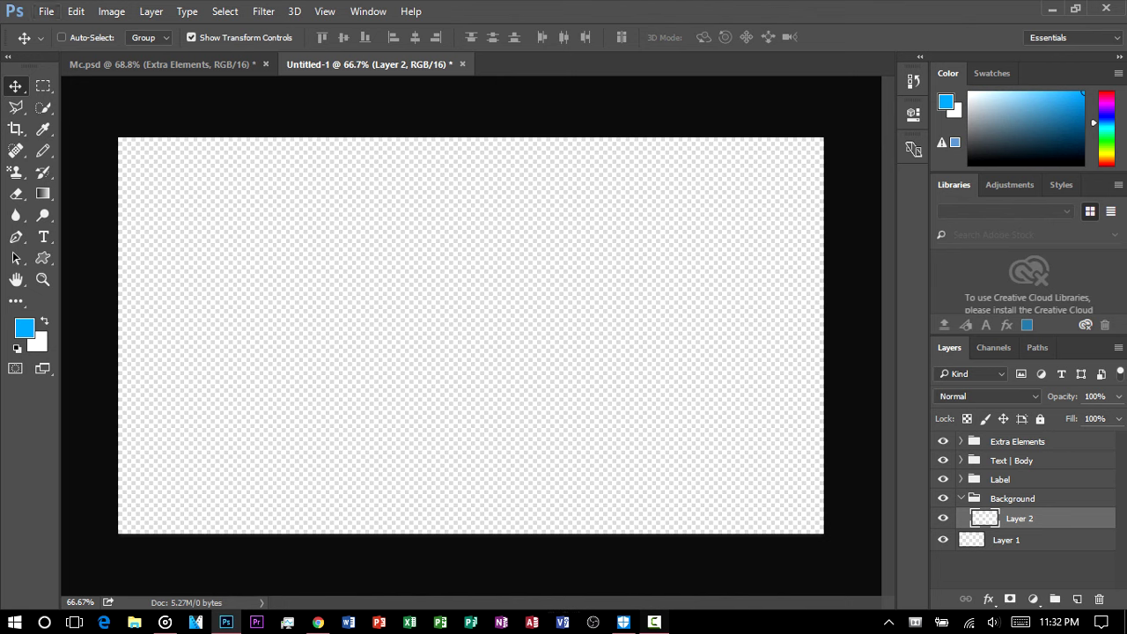
Look at the finished Mc.psd thumbnail for reference and return to the untitled document.
click(163, 64)
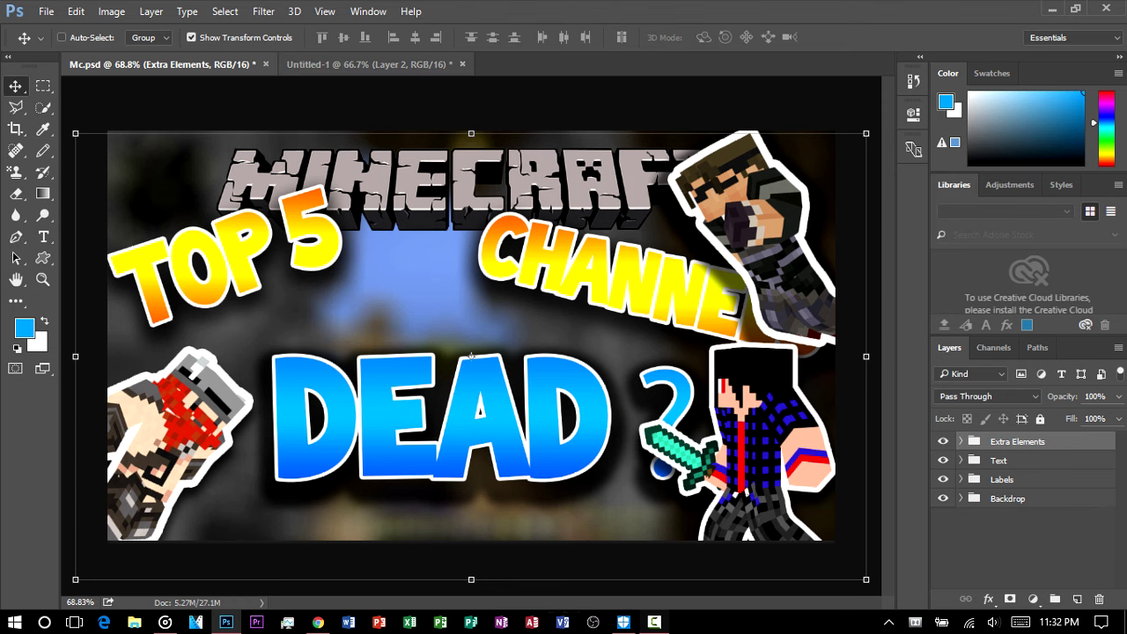
click(401, 63)
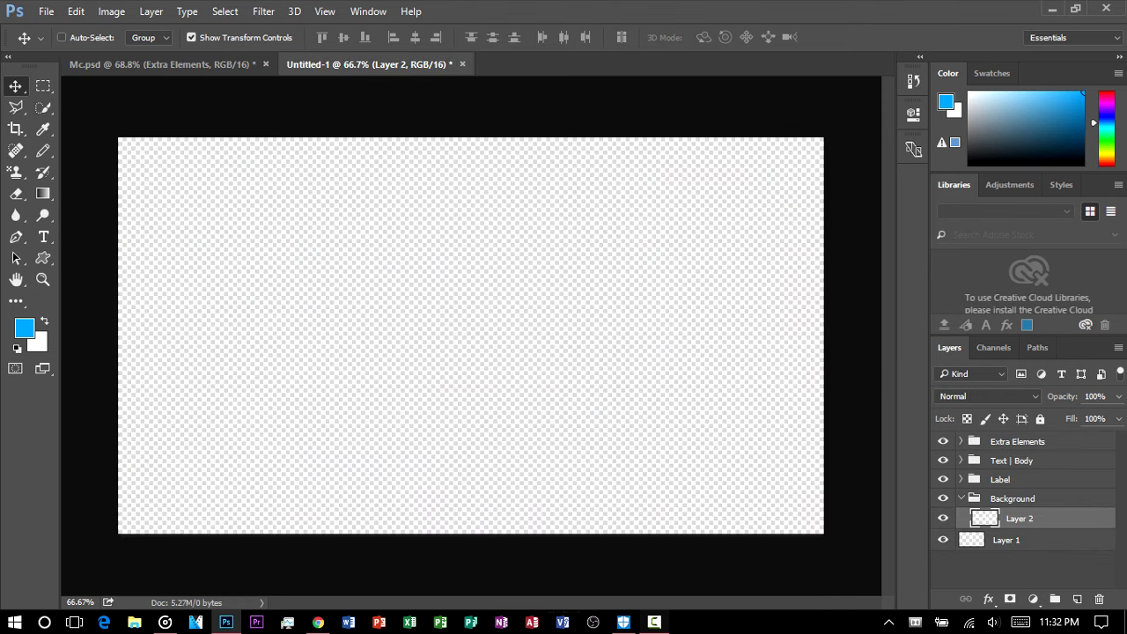
Place Image2.jpg as an embedded image inside the Background group at its original placement and rasterize its layer.
click(46, 11)
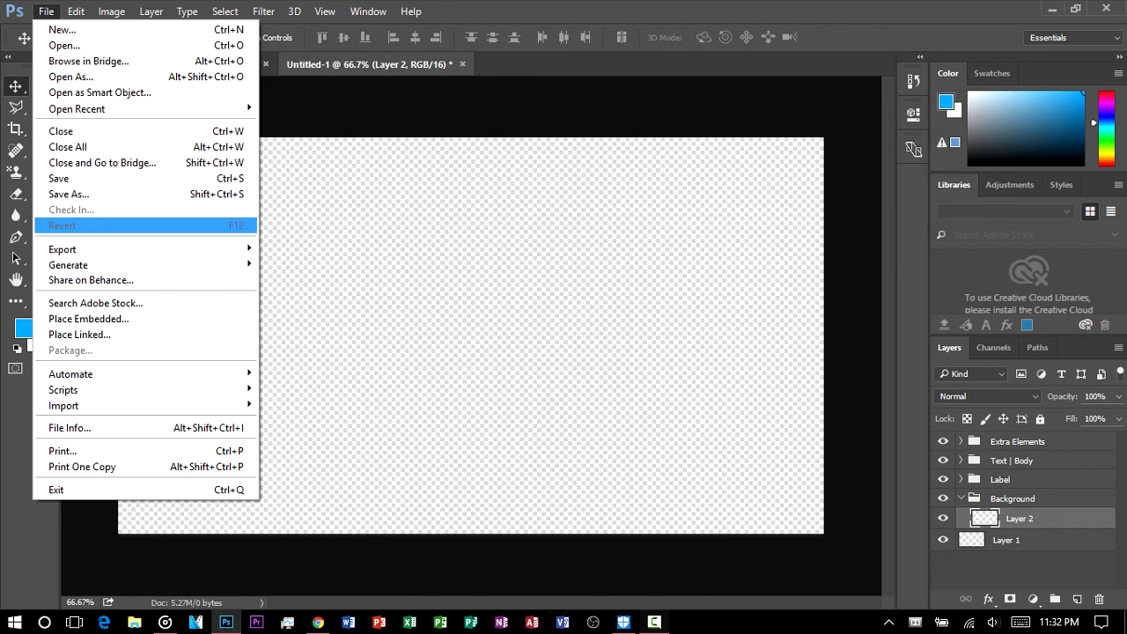
mouse_move(88, 249)
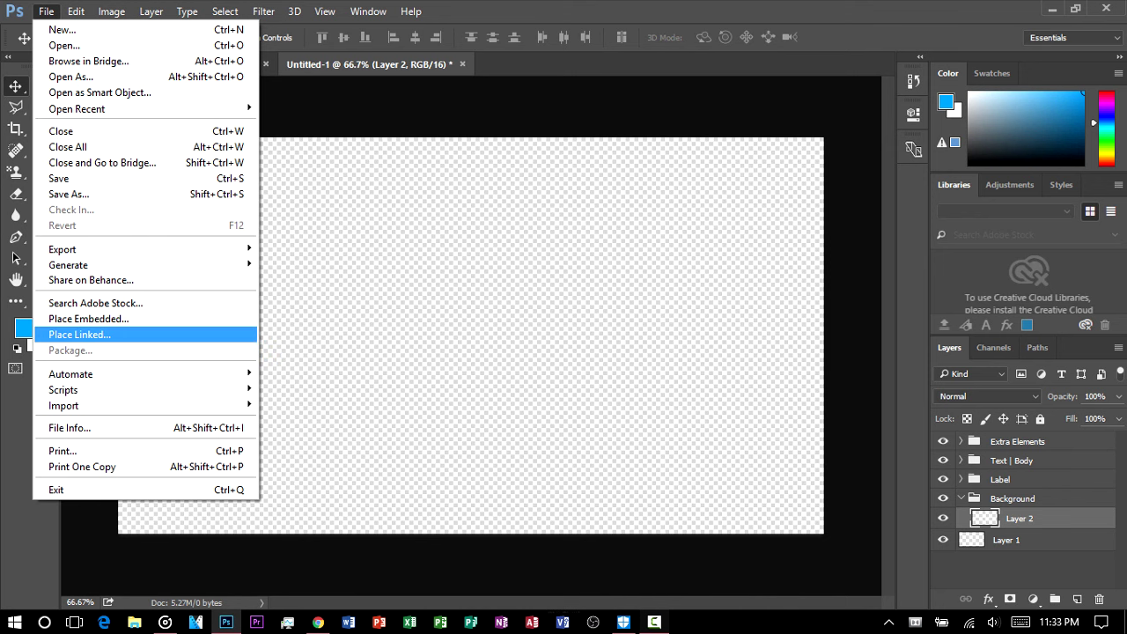
click(88, 319)
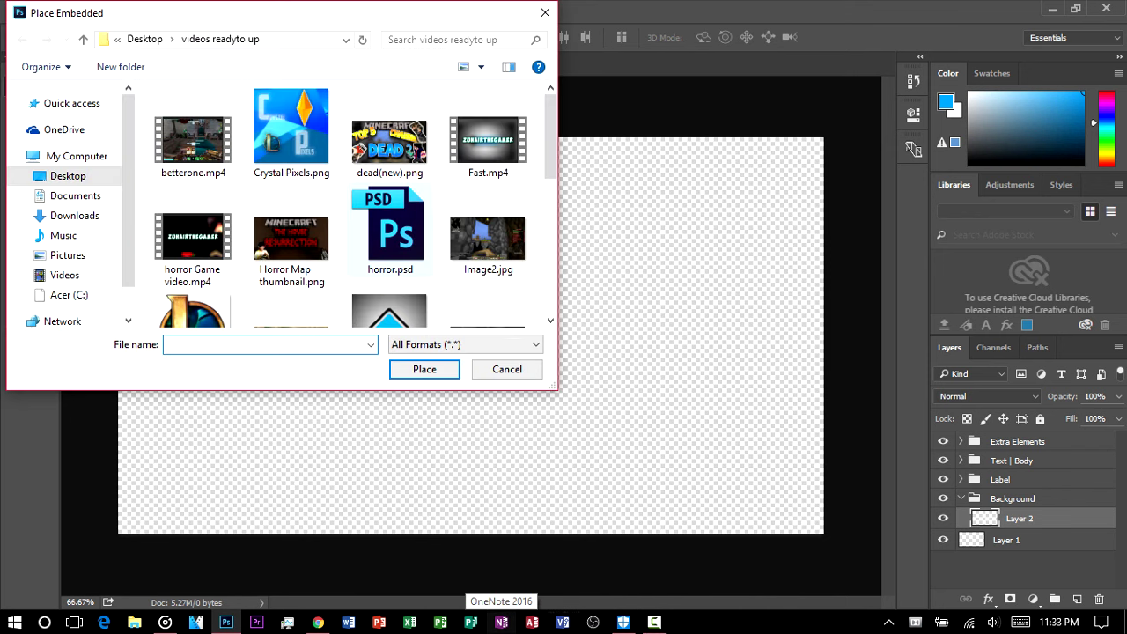
scroll(344, 203, down, 5)
scroll(343, 203, up, 6)
scroll(343, 203, down, 1)
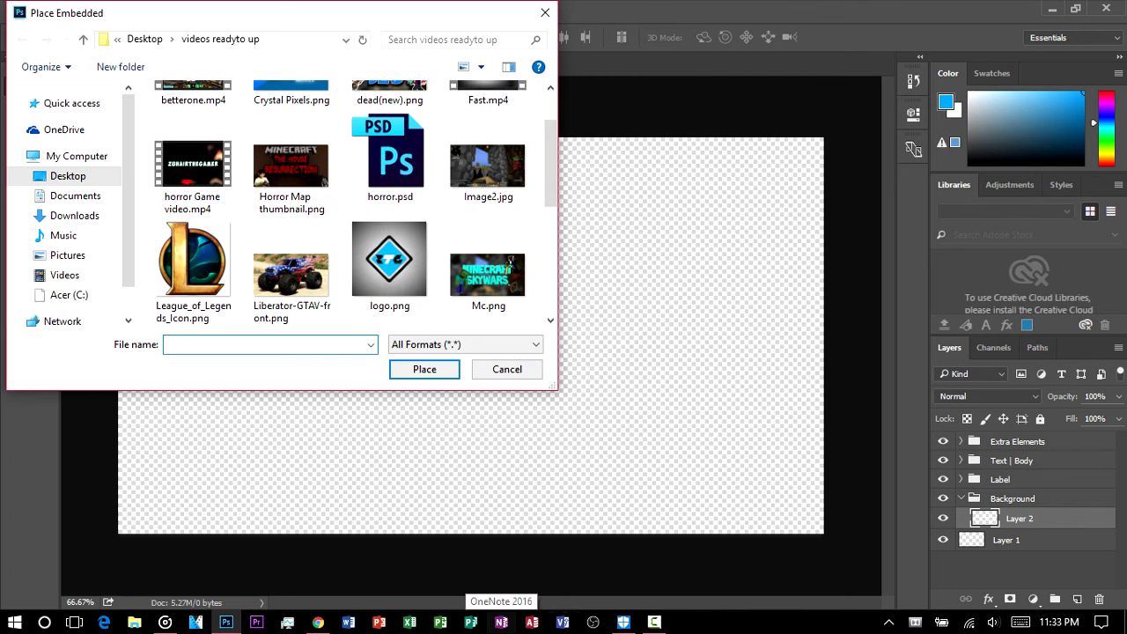
scroll(389, 255, down, 5)
scroll(389, 176, up, 2)
scroll(291, 176, down, 2)
scroll(291, 202, up, 3)
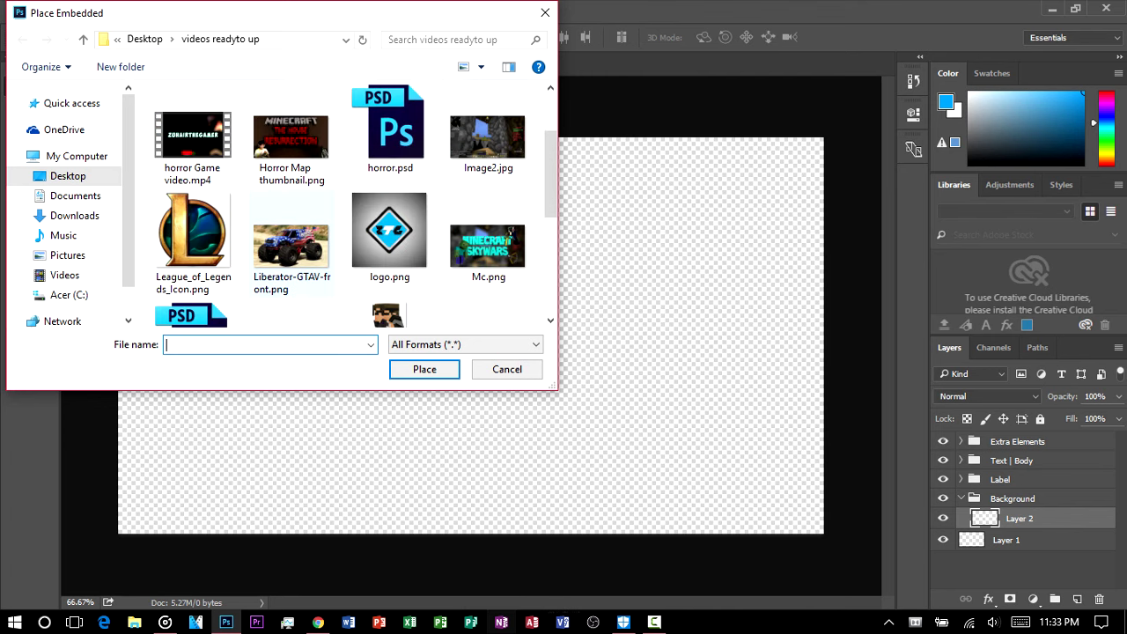
key(Escape)
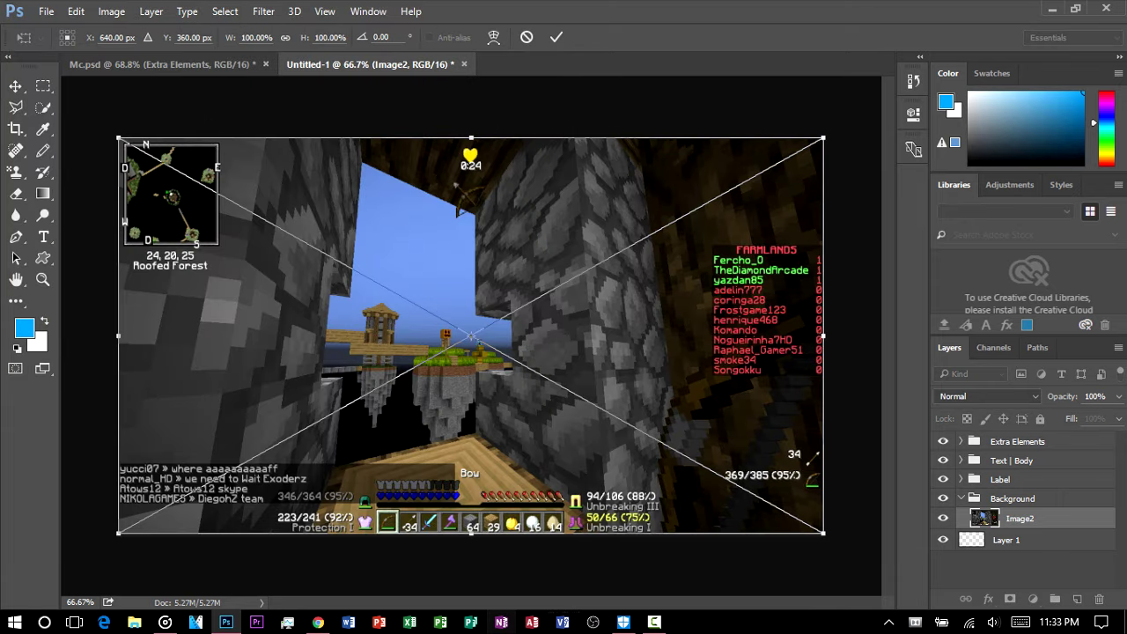
key(Return)
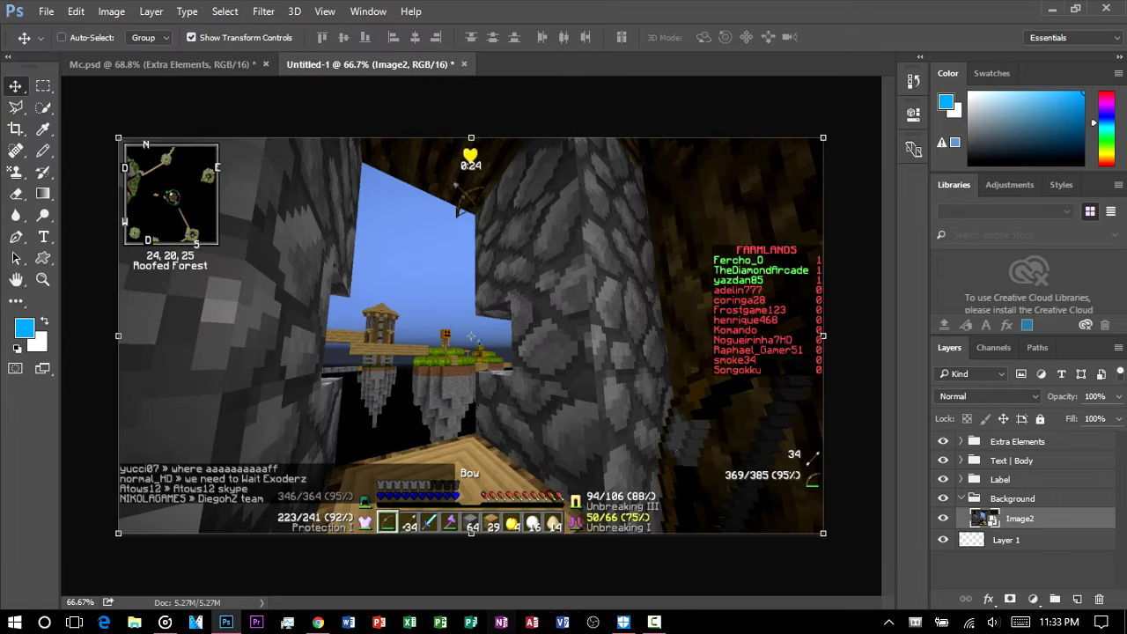
right_click(1021, 519)
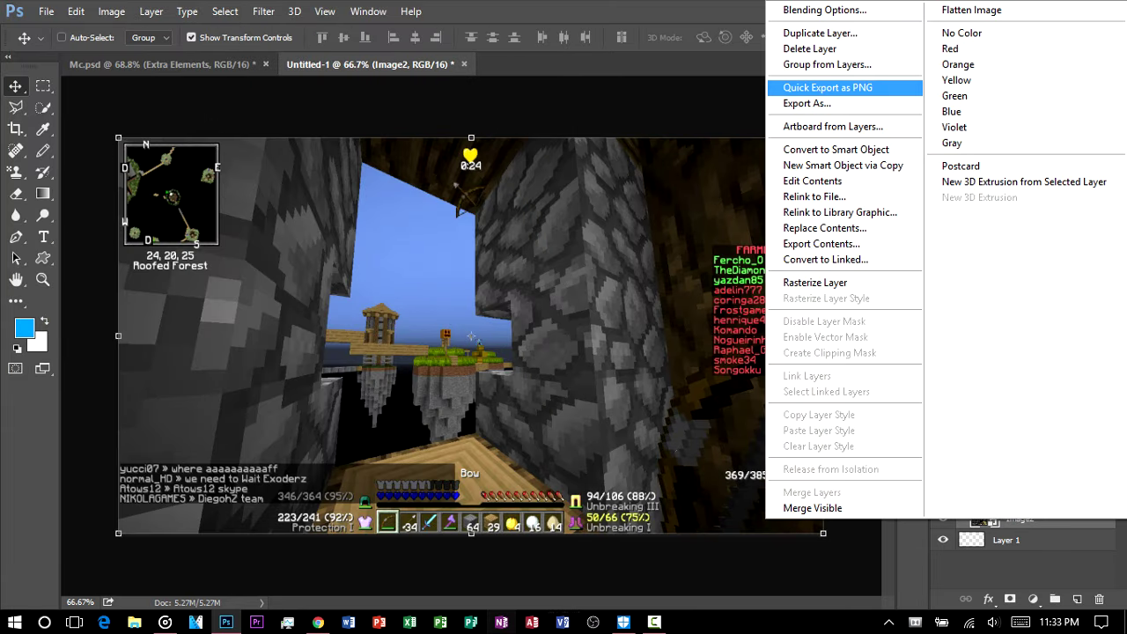
click(815, 283)
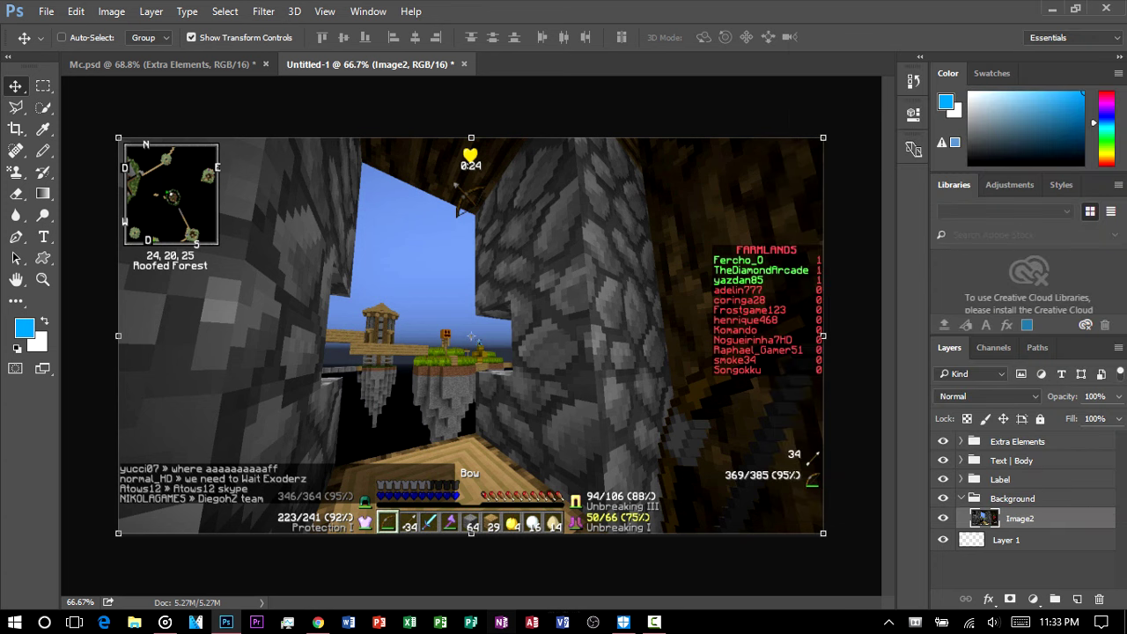
Apply a Lens Blur to the Image2 layer with a Hexagon (6) iris shape and a radius of 40.
click(263, 11)
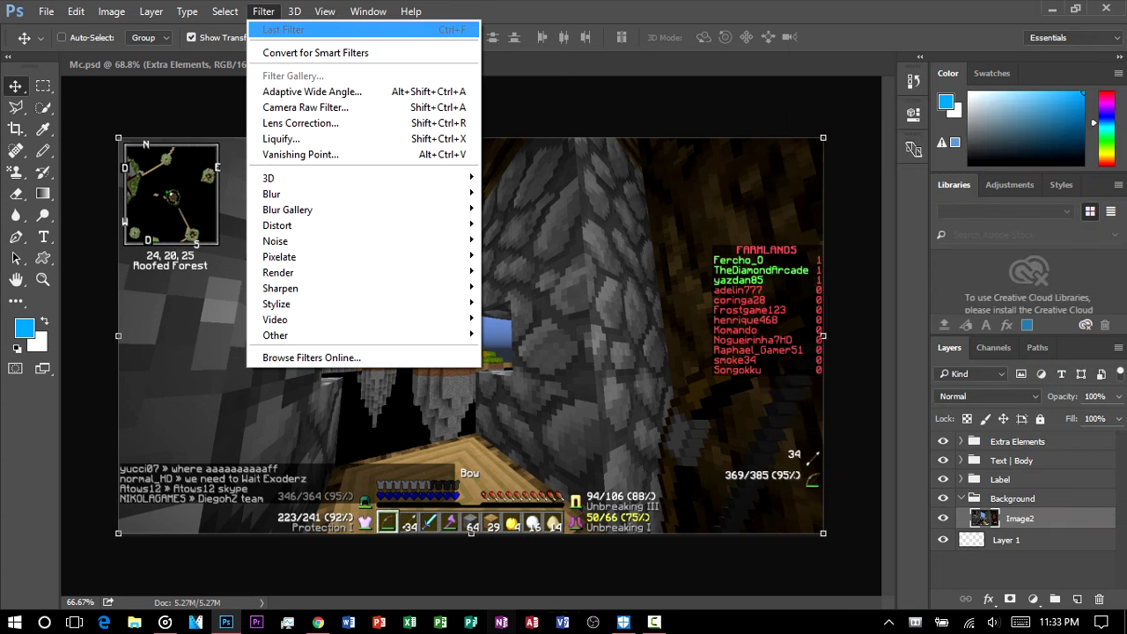
mouse_move(290, 194)
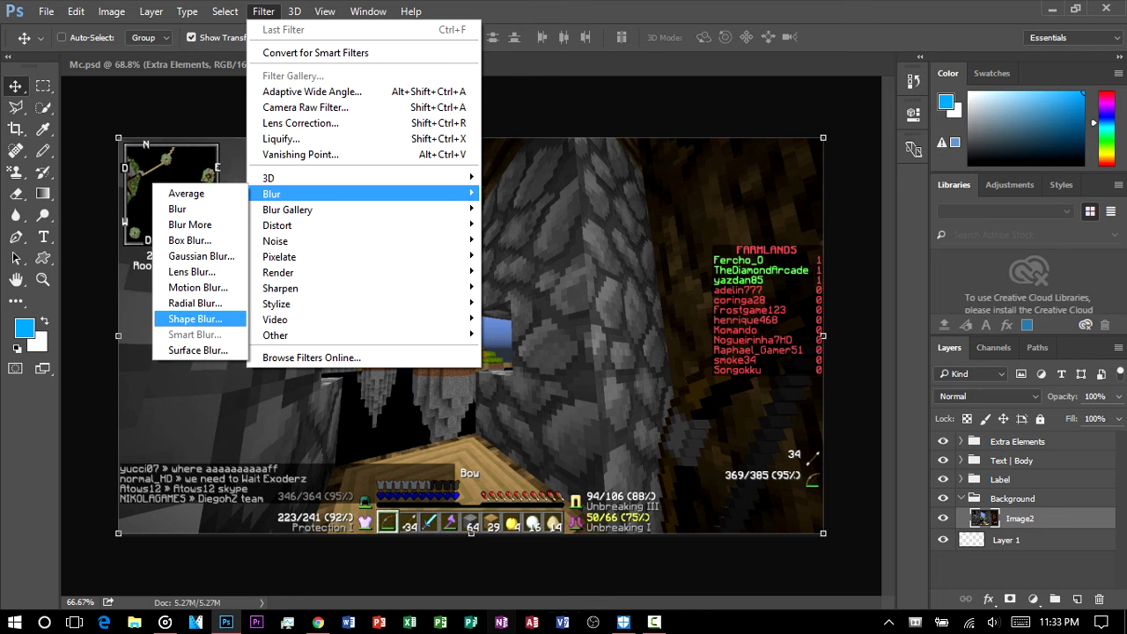
click(192, 271)
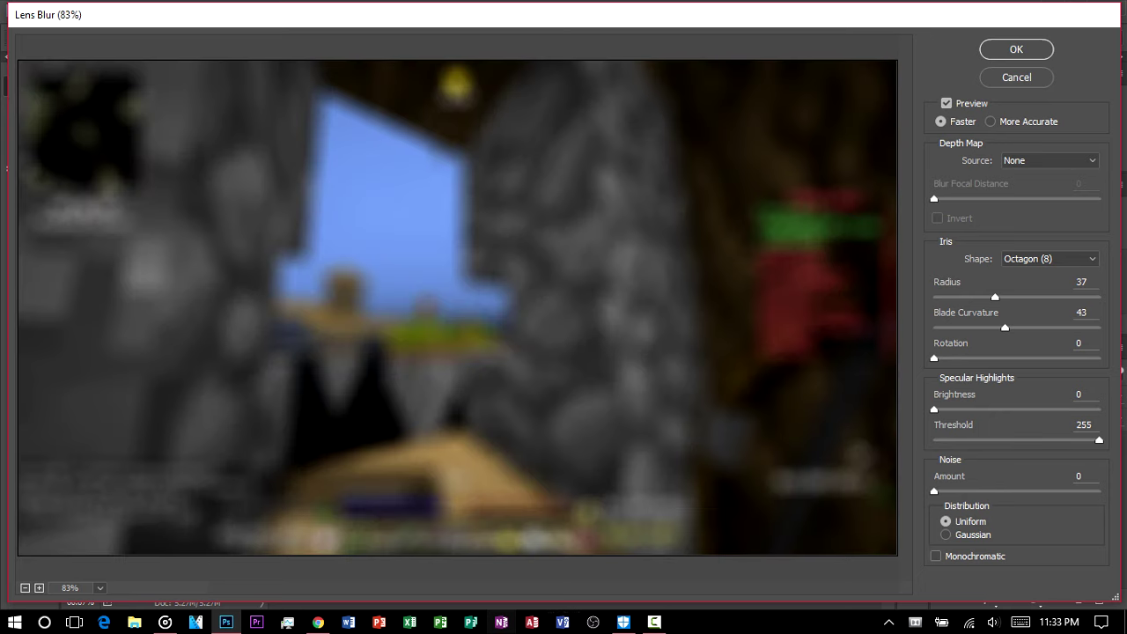
click(1048, 258)
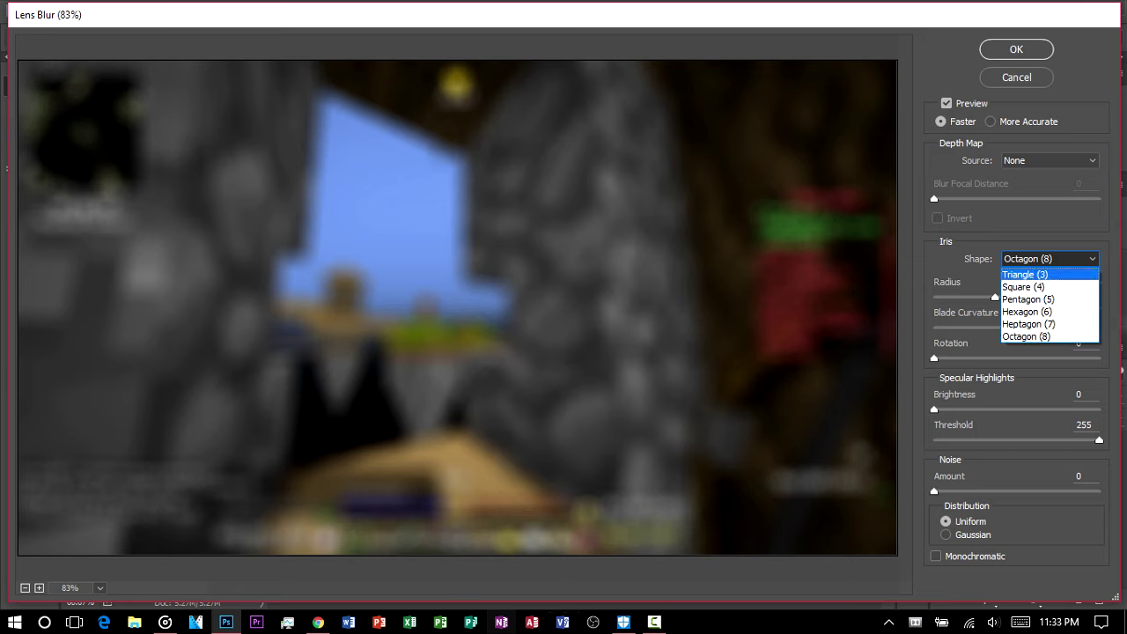
click(1067, 312)
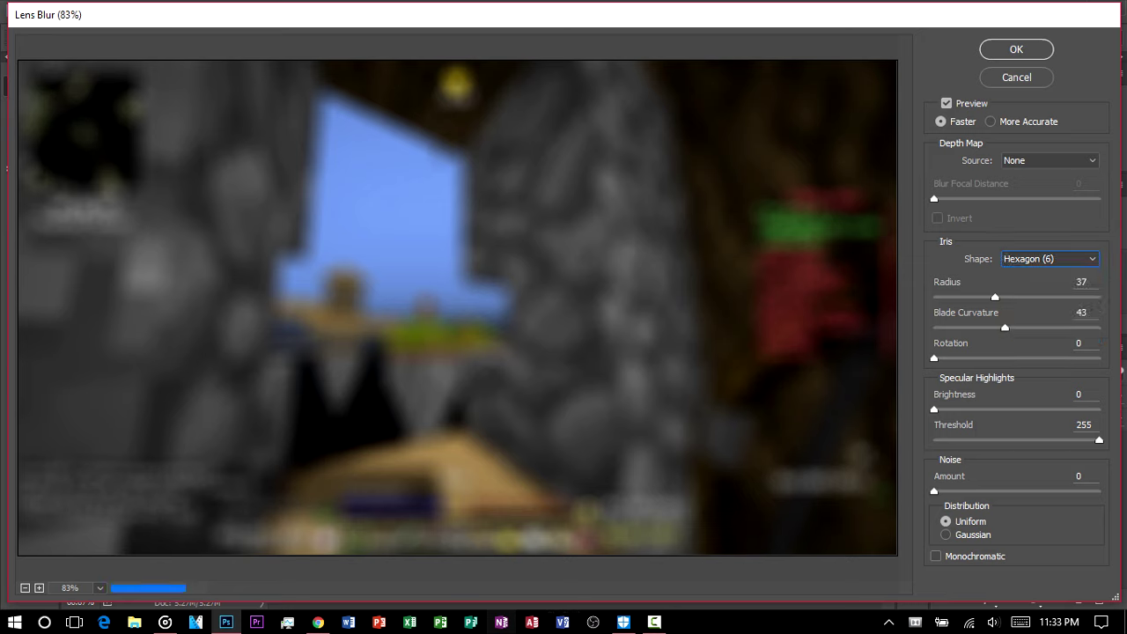
double_click(1083, 282)
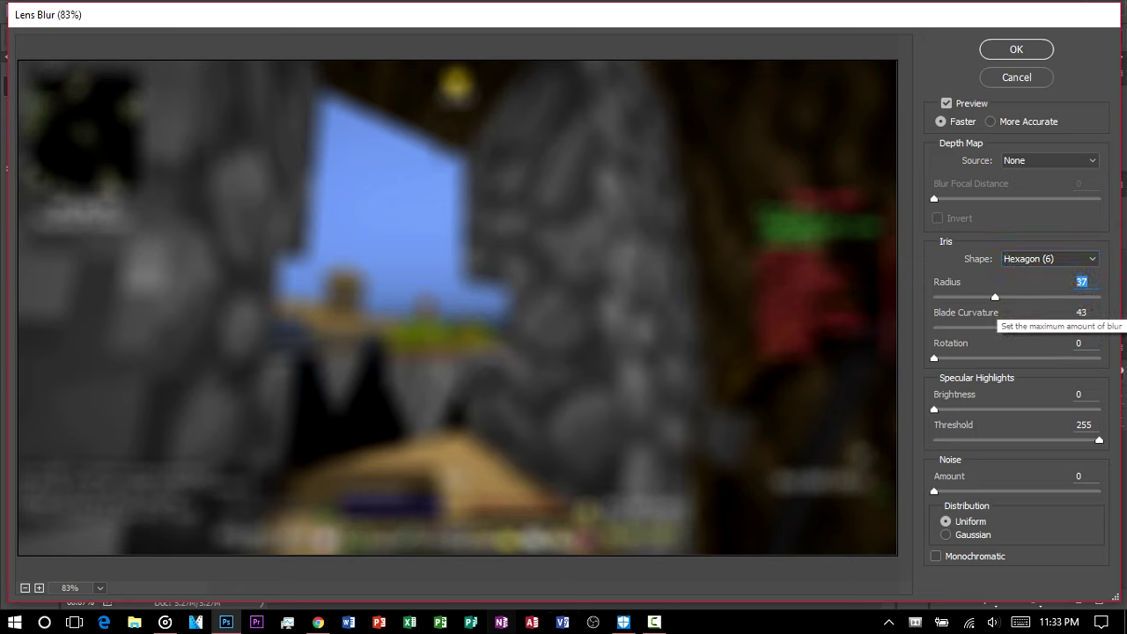
text(40)
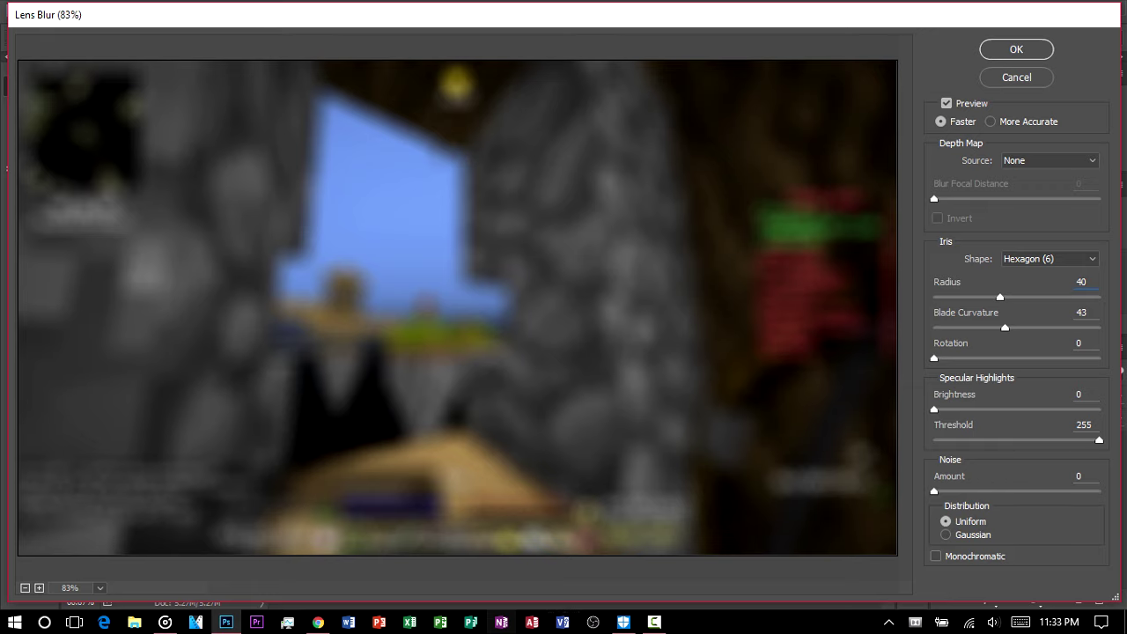
key(Return)
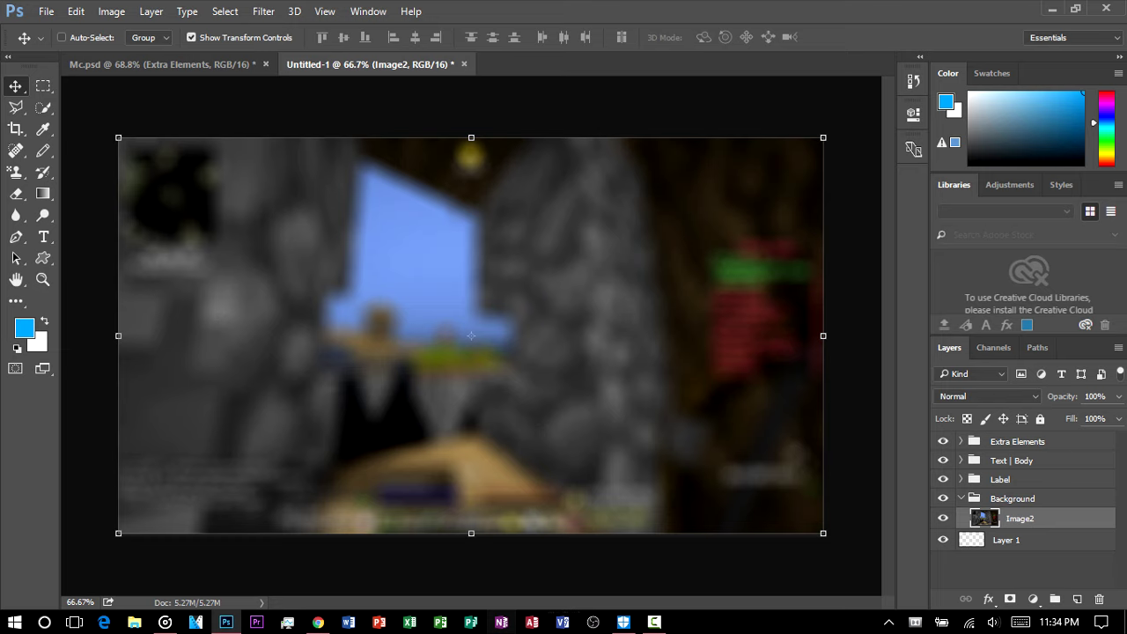
Collapse the Background group, then select and expand the Label group.
click(962, 498)
click(1000, 480)
click(961, 479)
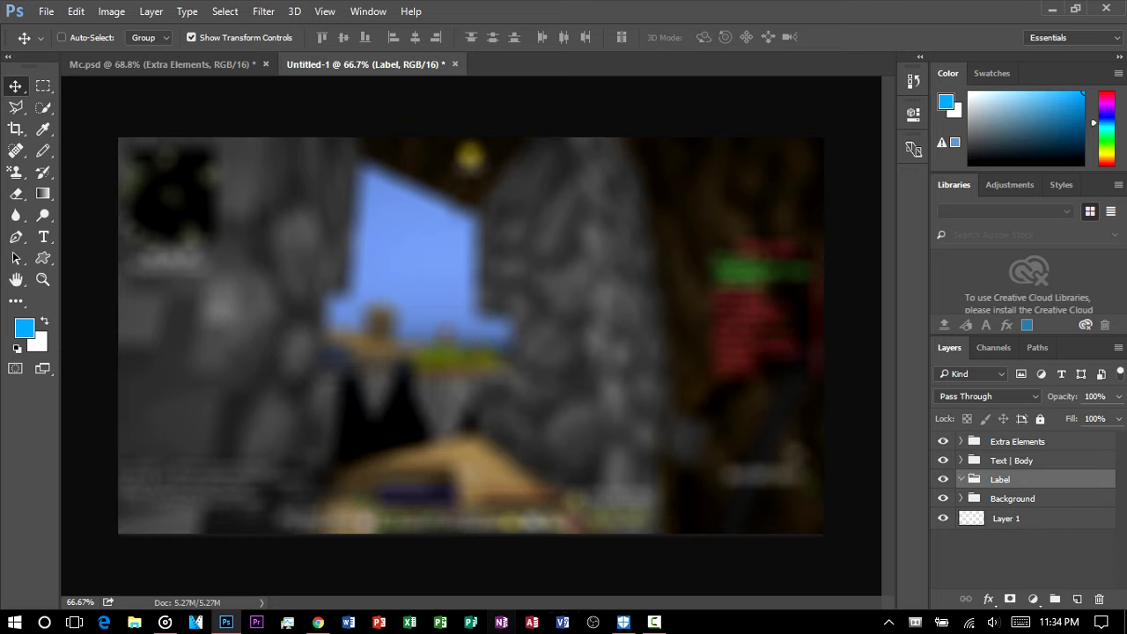
Switch to the Chrome browser and search Google Images for "Gta 5 logo".
click(318, 622)
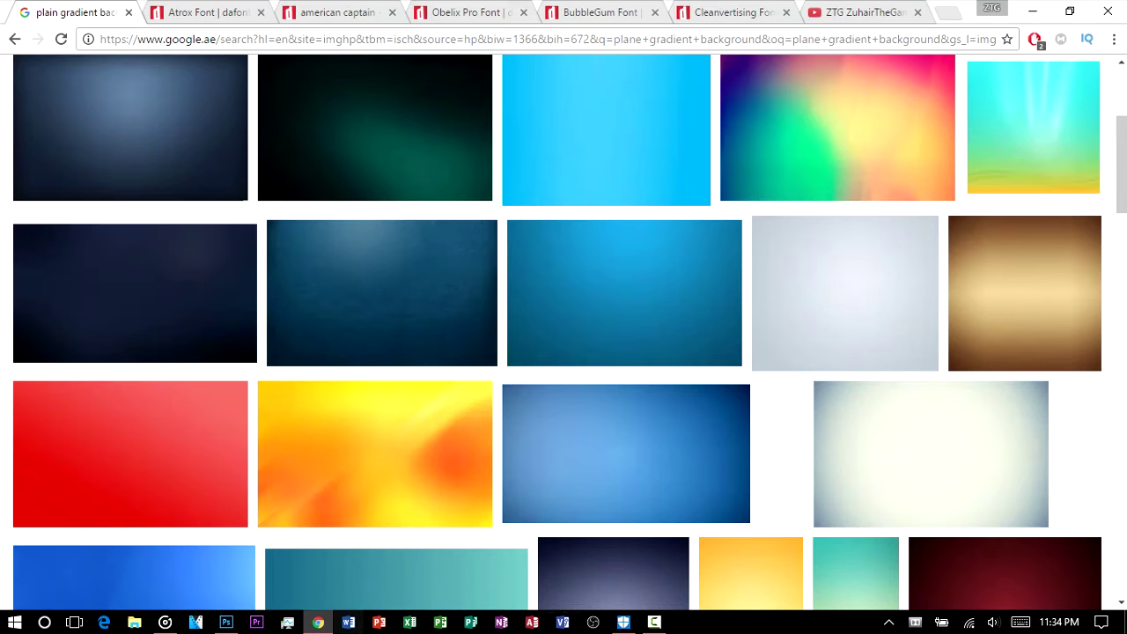
scroll(379, 352, up, 2)
click(299, 76)
key(ctrl+a)
text(Gta)
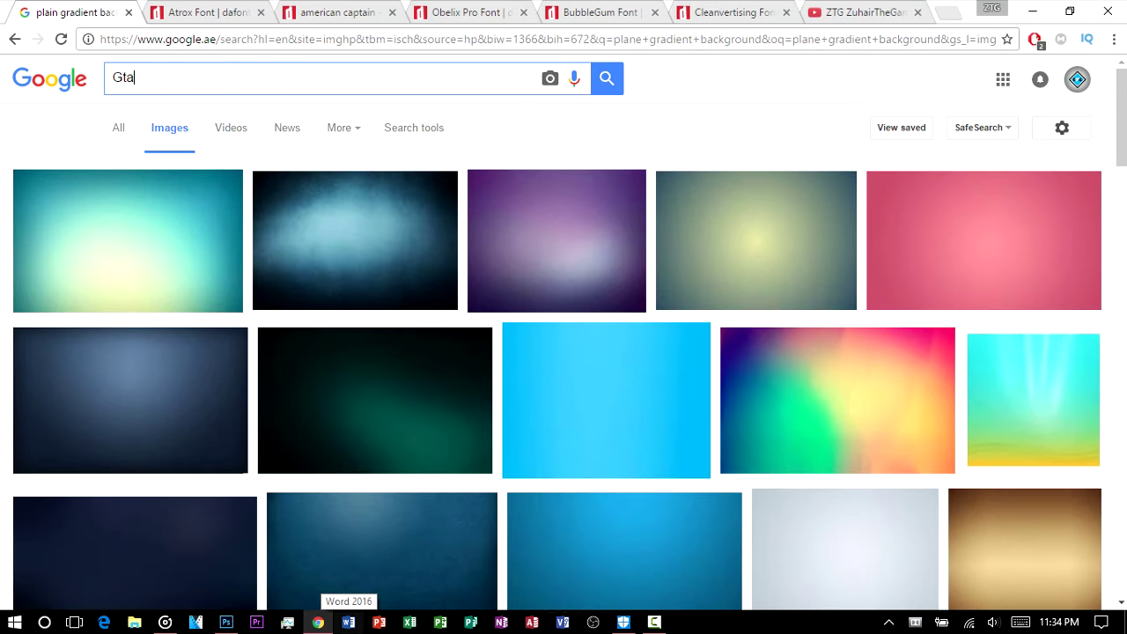
text( 5 logo)
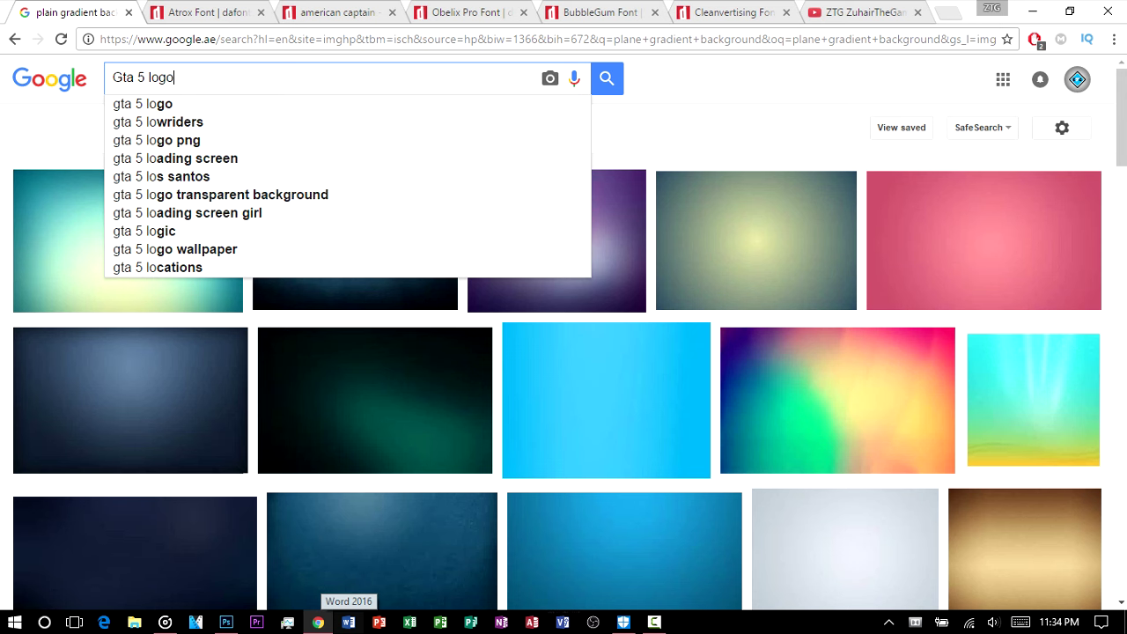
key(Return)
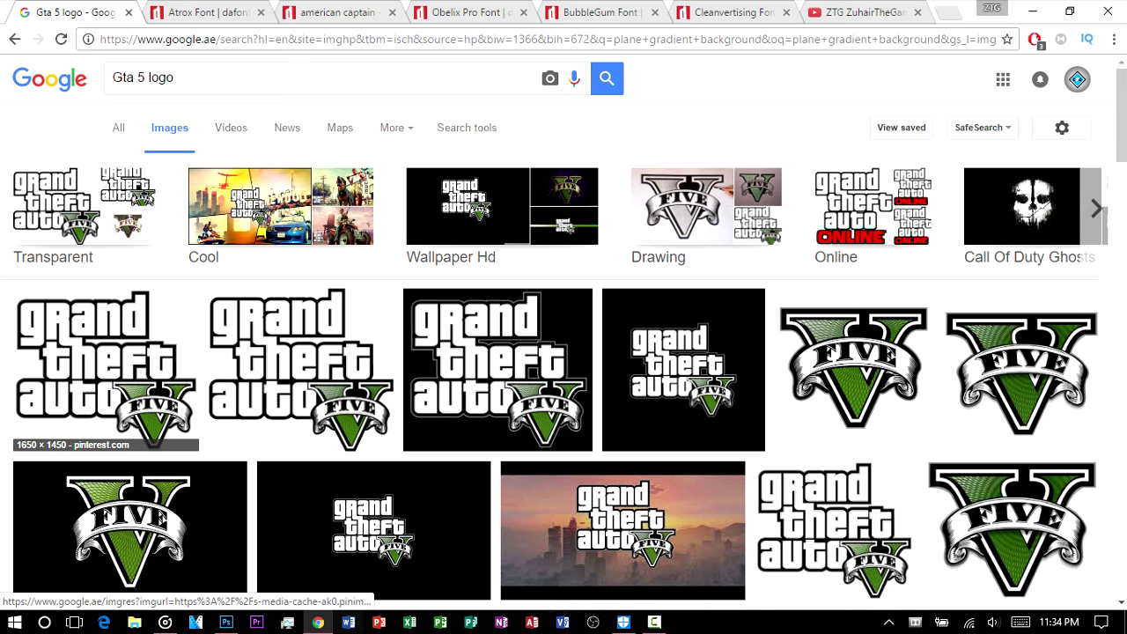
Preview the 1650 × 1450 Grand Theft Auto V logo from Pinterest and open the image in a new browser tab.
click(106, 370)
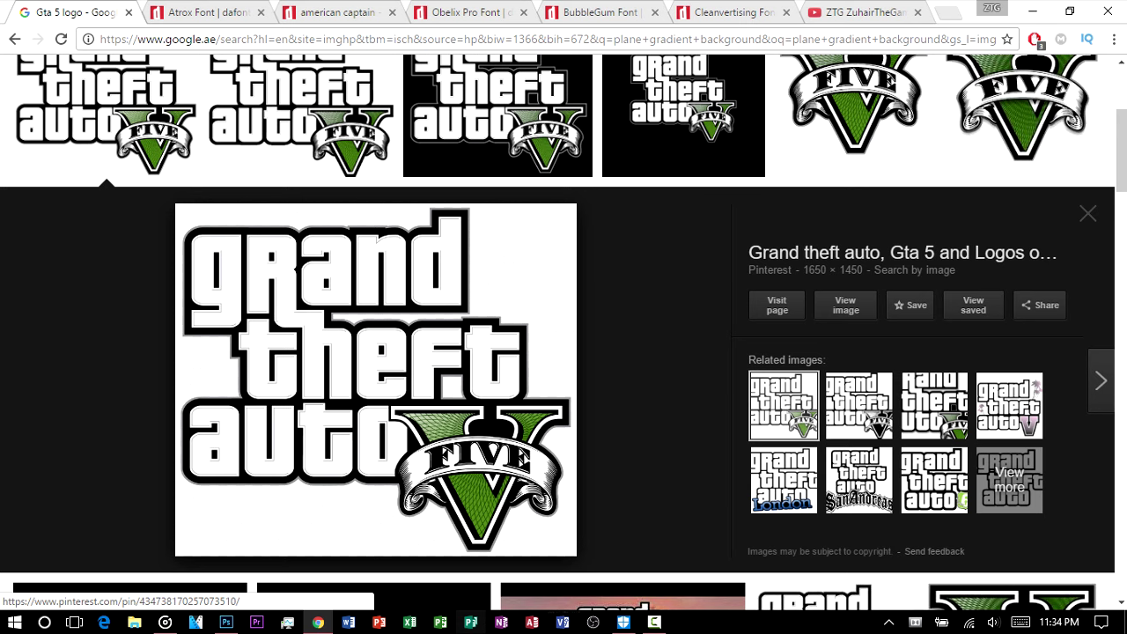
right_click(490, 331)
right_click(688, 252)
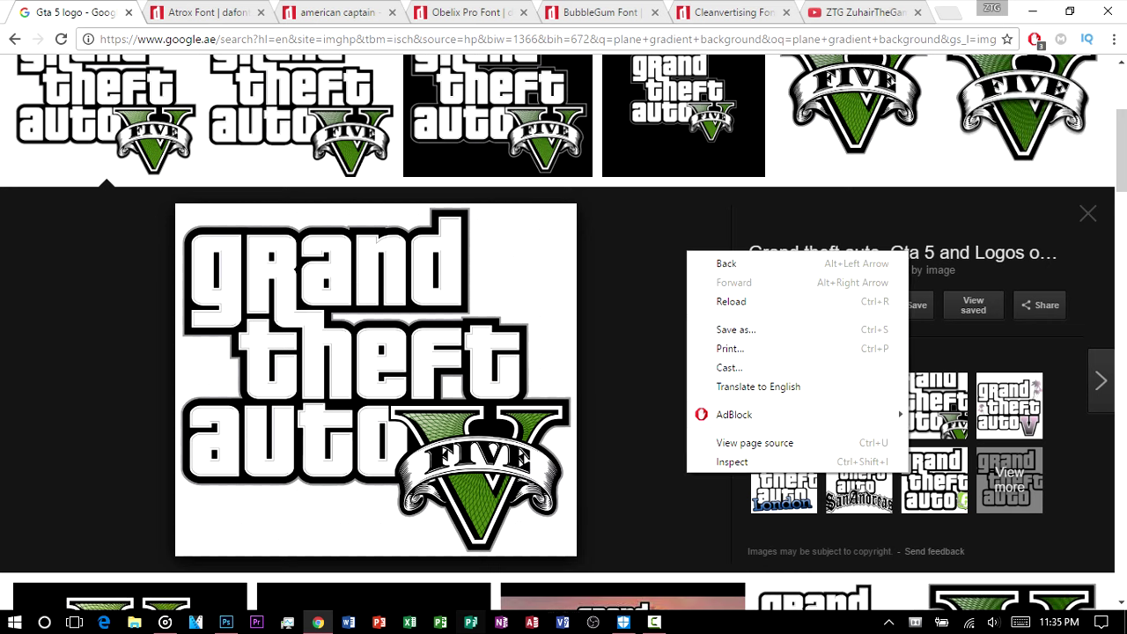
right_click(446, 288)
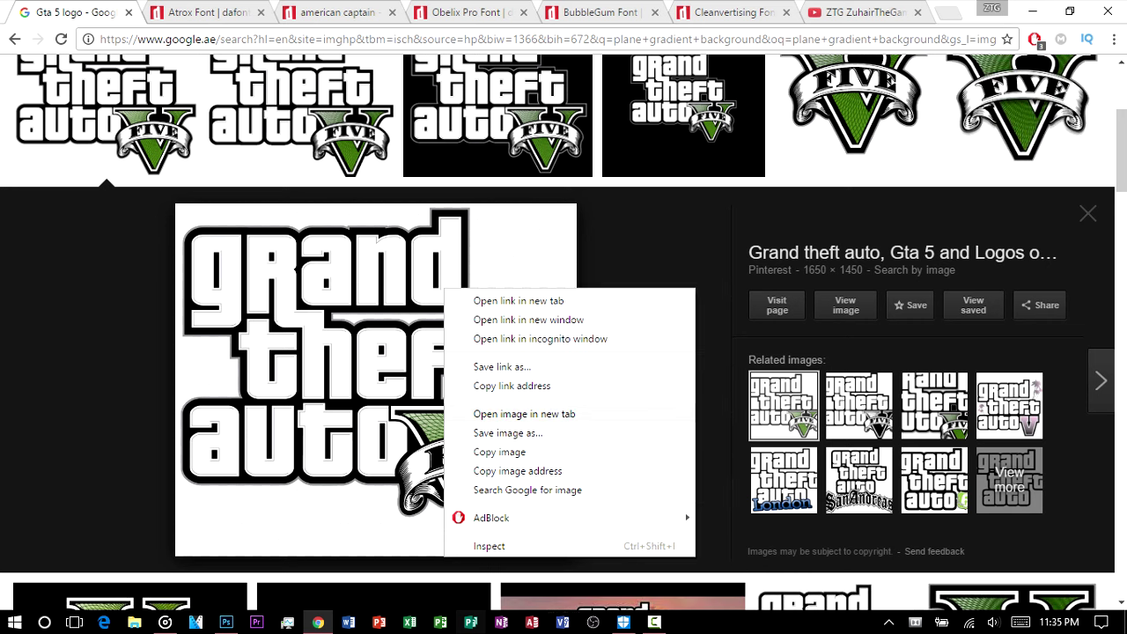
click(524, 414)
click(181, 12)
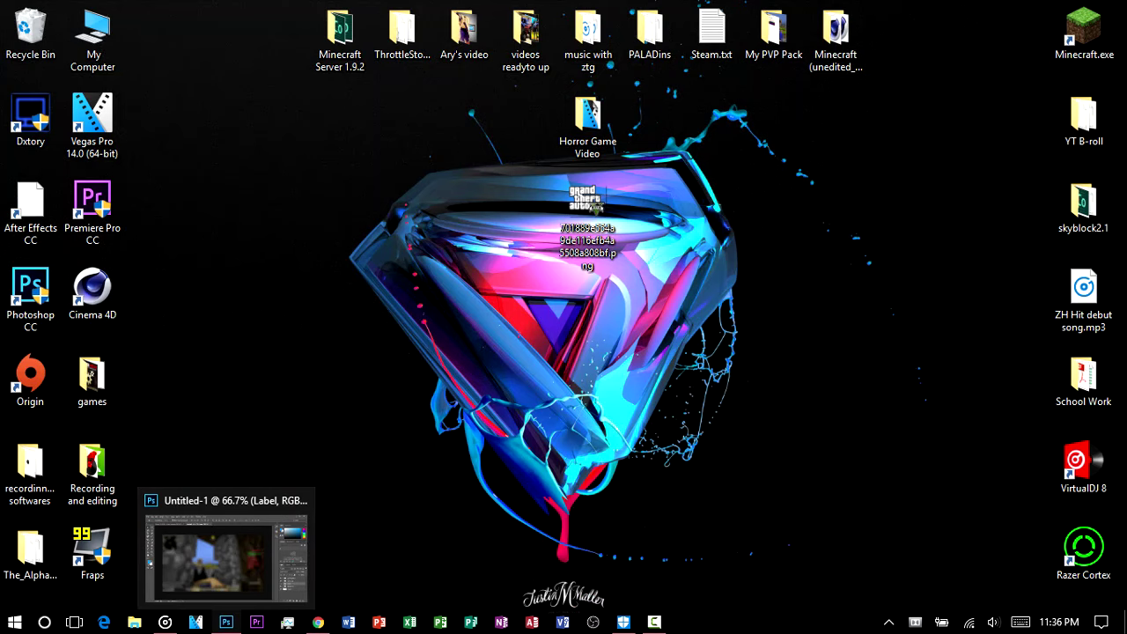
Return to Photoshop and place 701889e554a9de116efb4a5508a808bf.png from the Desktop as an embedded image at its original placement.
click(227, 622)
click(46, 11)
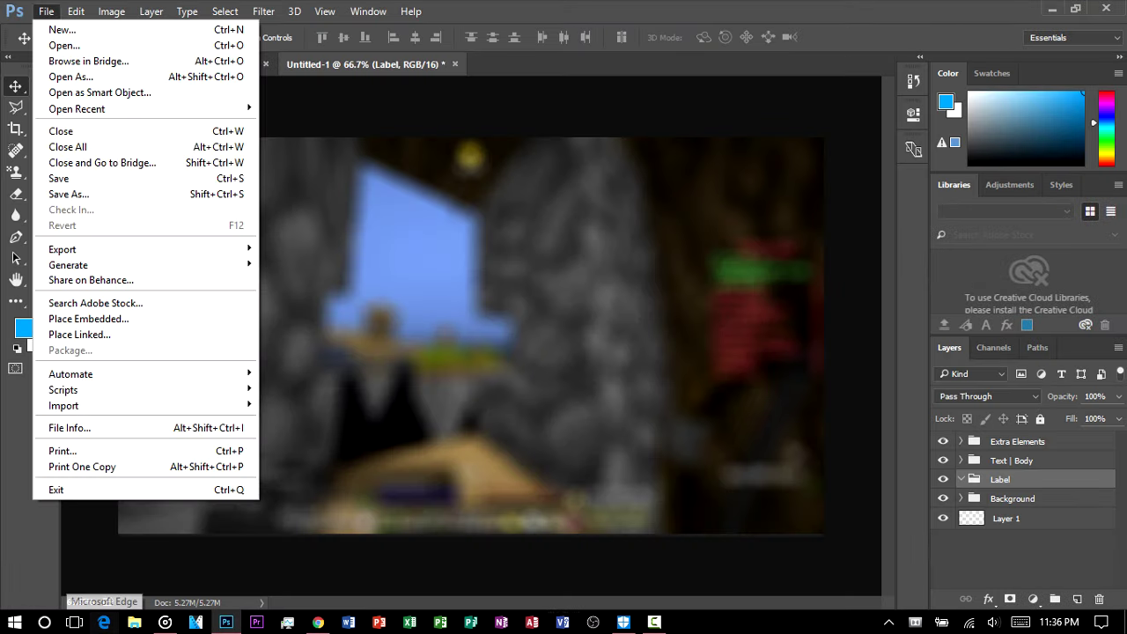
click(88, 319)
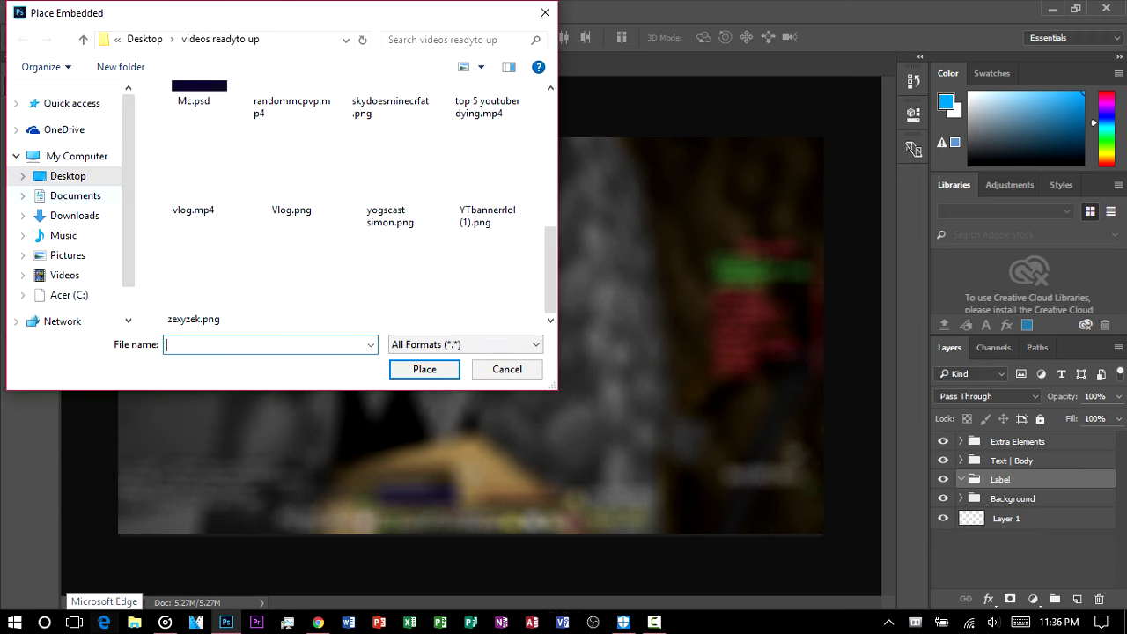
click(68, 176)
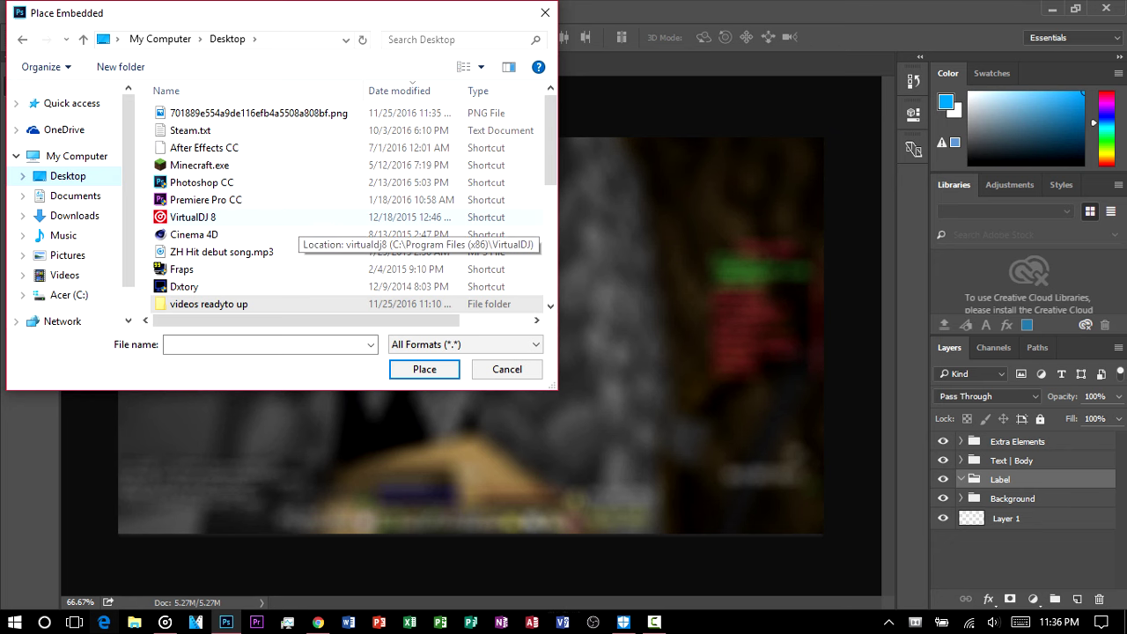
click(465, 344)
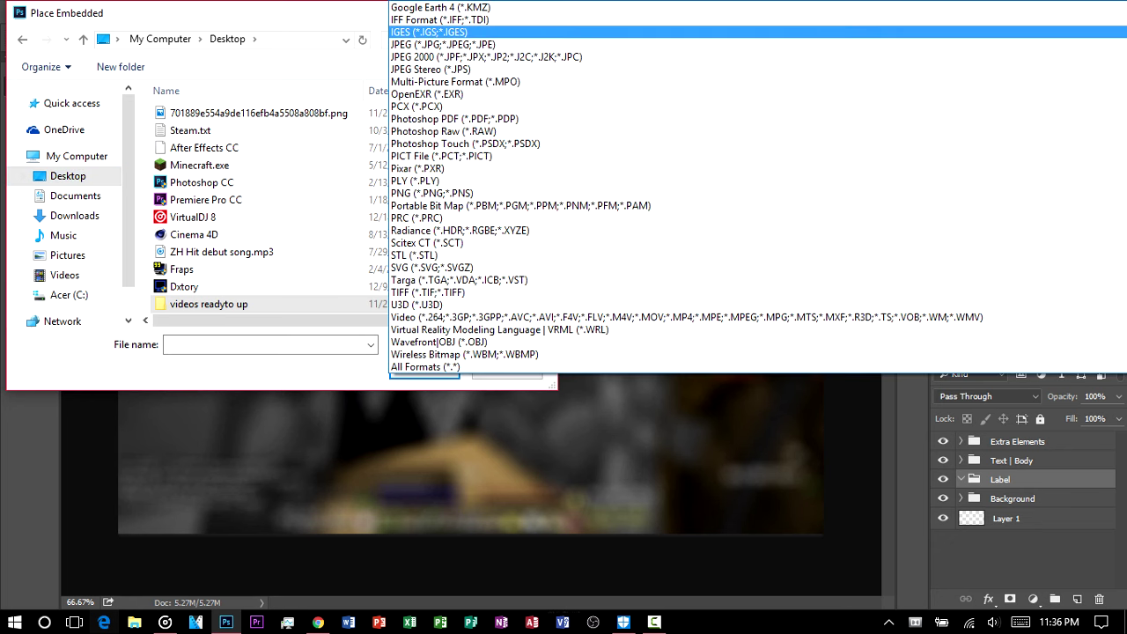
click(259, 112)
double_click(259, 112)
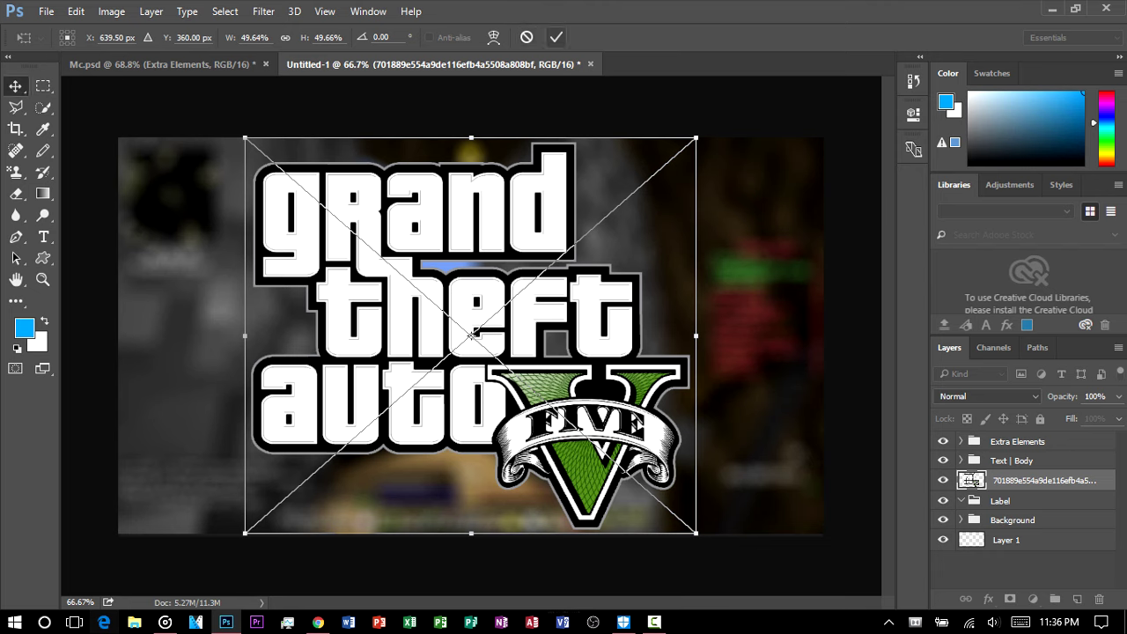
key(Return)
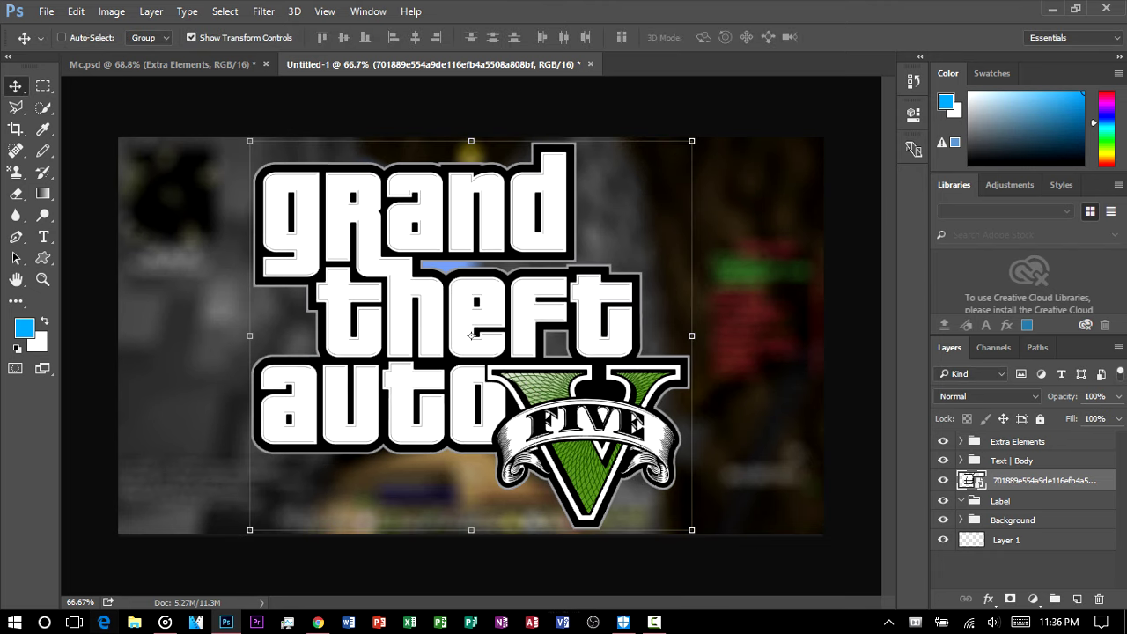
Scale the Grand Theft Auto logo to about half size in the canvas's upper left and put its layer inside the Label group.
drag(692, 141, 554, 262)
drag(464, 382, 422, 239)
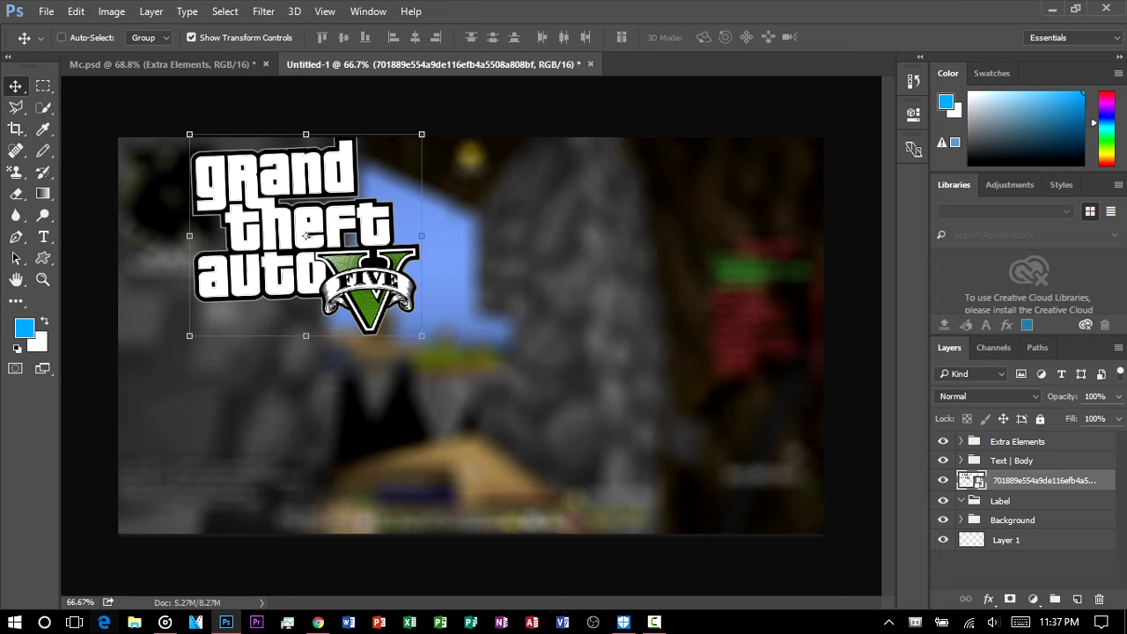
drag(1044, 480, 1041, 503)
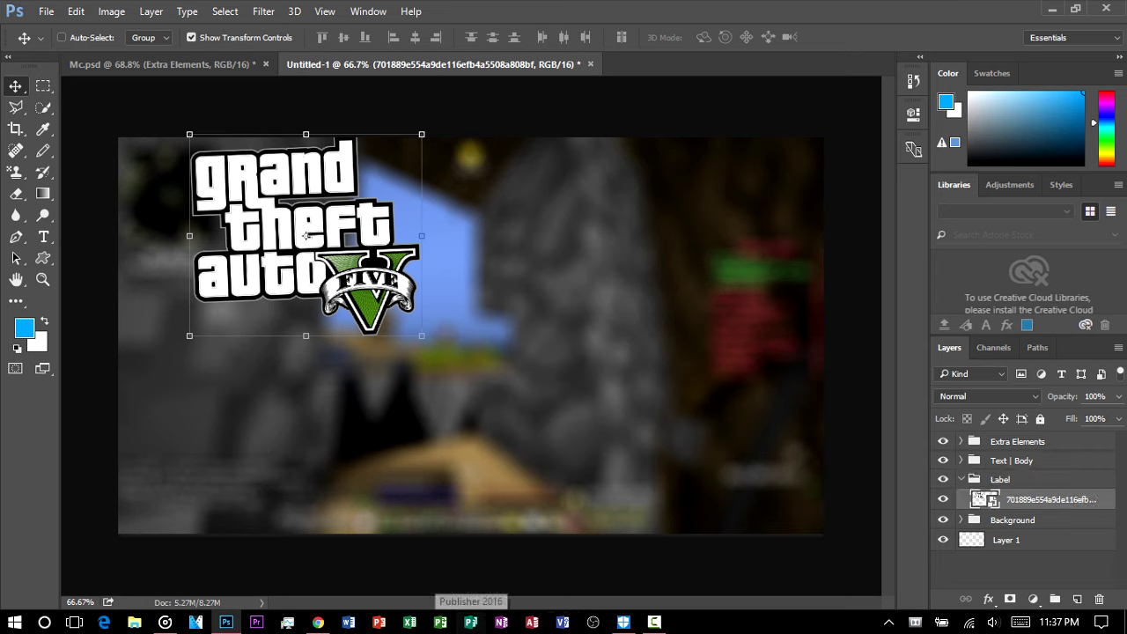
Collapse the Label group and select the Text | Body group.
click(1002, 480)
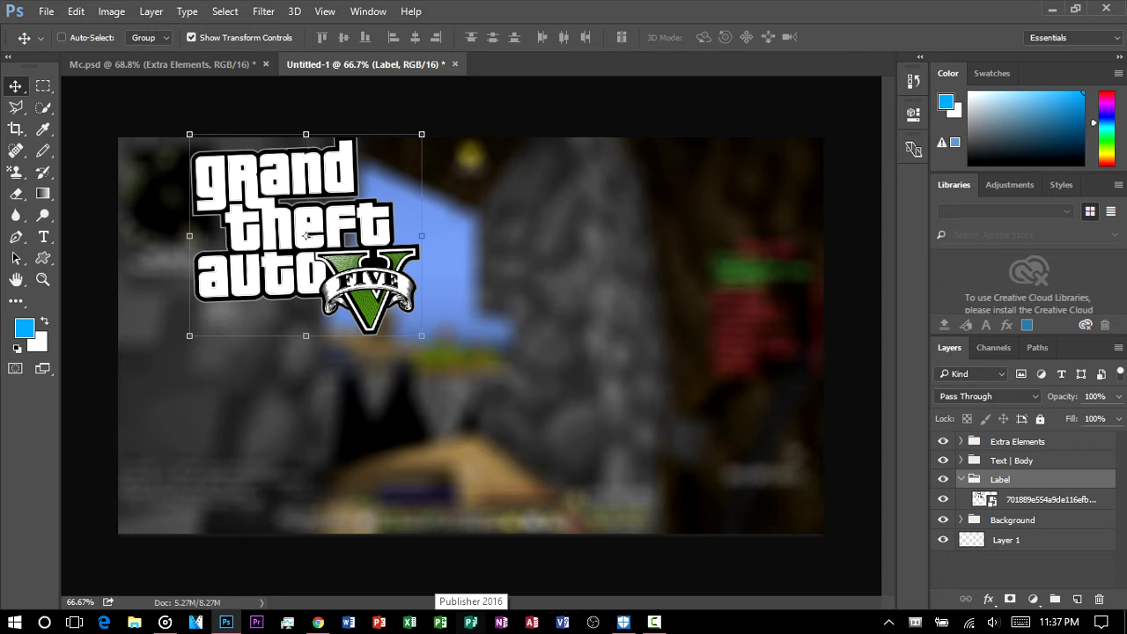
key(alt+bracketleft)
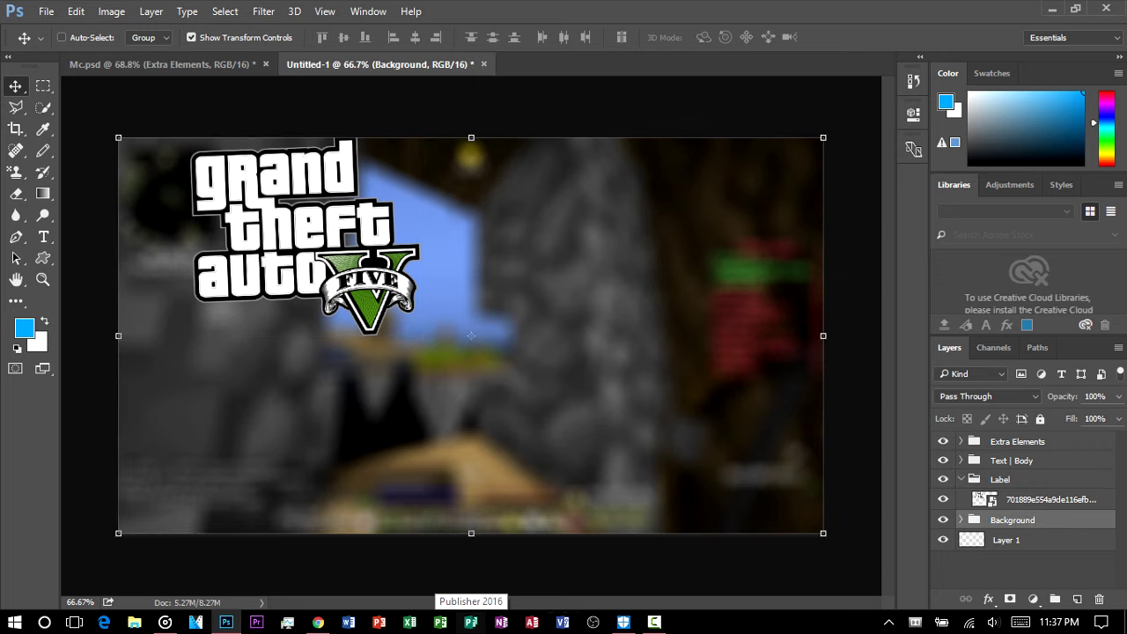
key(alt+bracketright)
key(alt+bracketright)
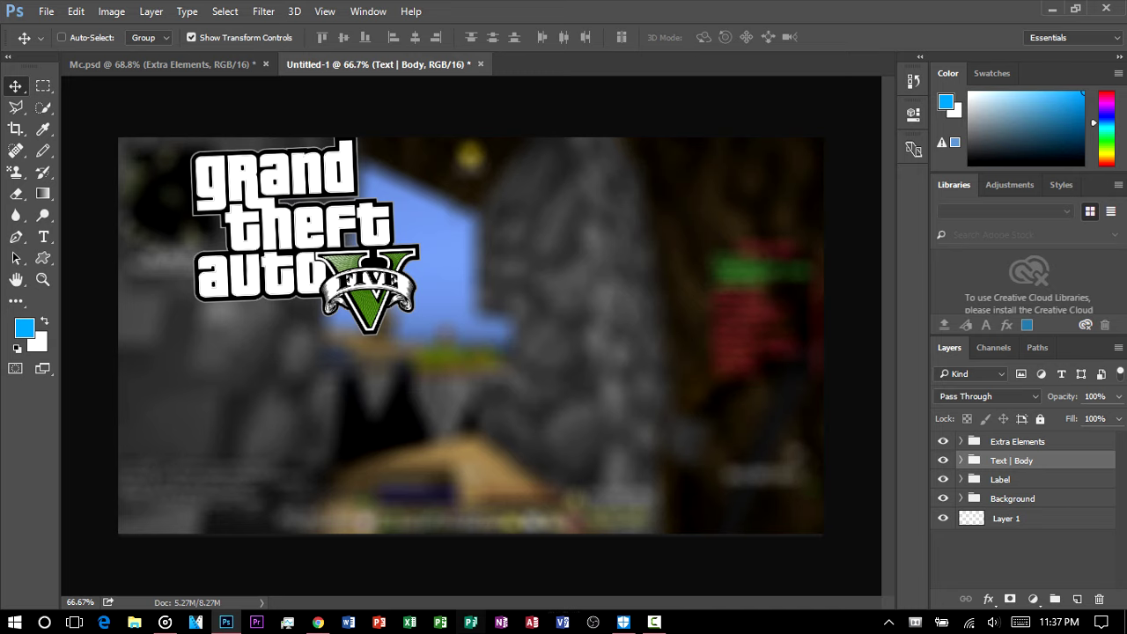
Add the orange text "Funny !" beside the logo in American Captain and set its font size to 222 pt.
key(t)
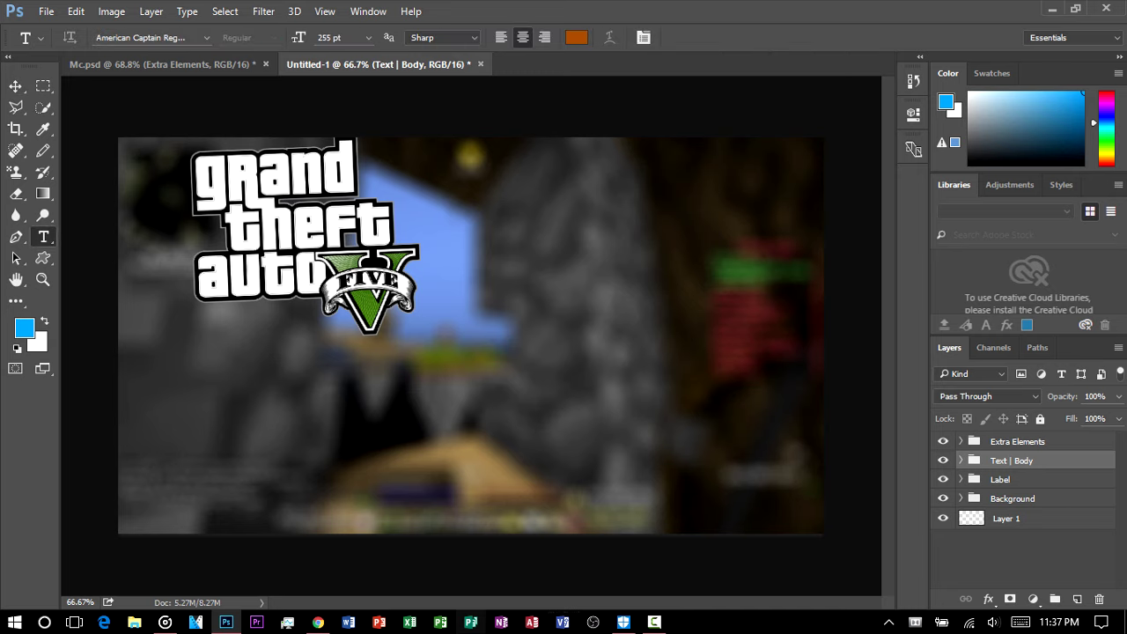
click(527, 251)
click(520, 274)
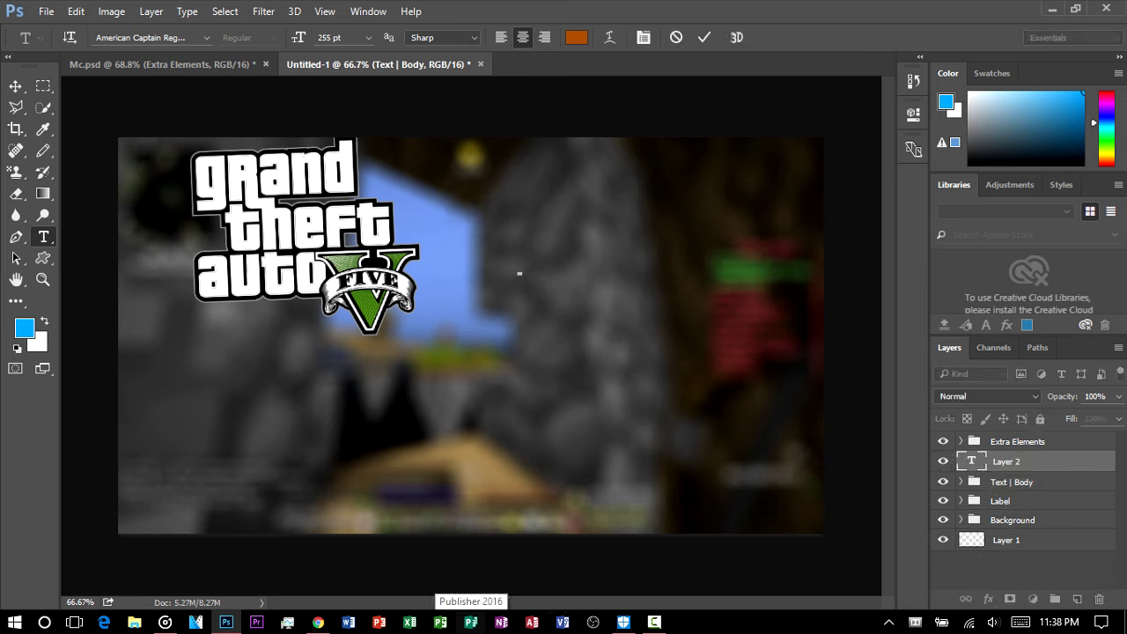
text(FUNN)
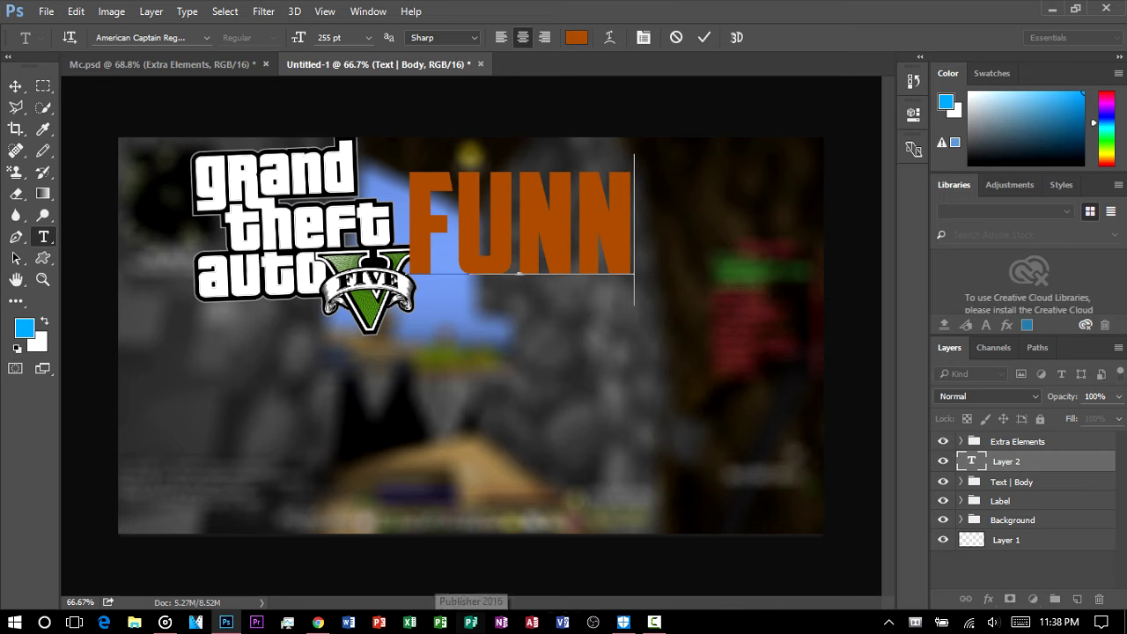
text(Y !)
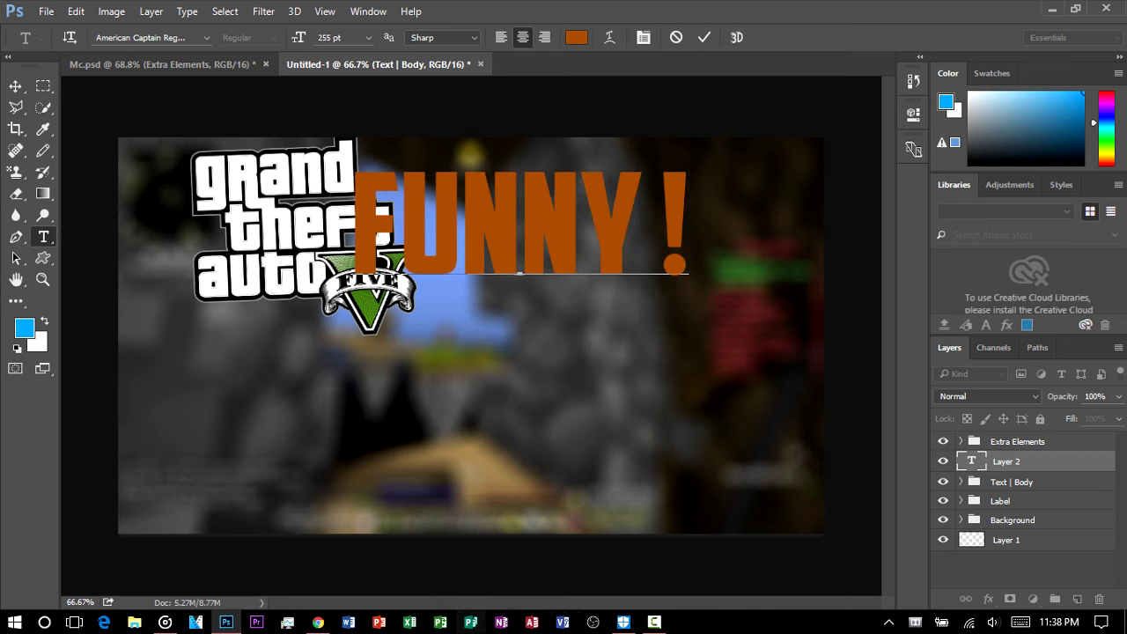
key(ctrl+a)
drag(298, 37, 269, 37)
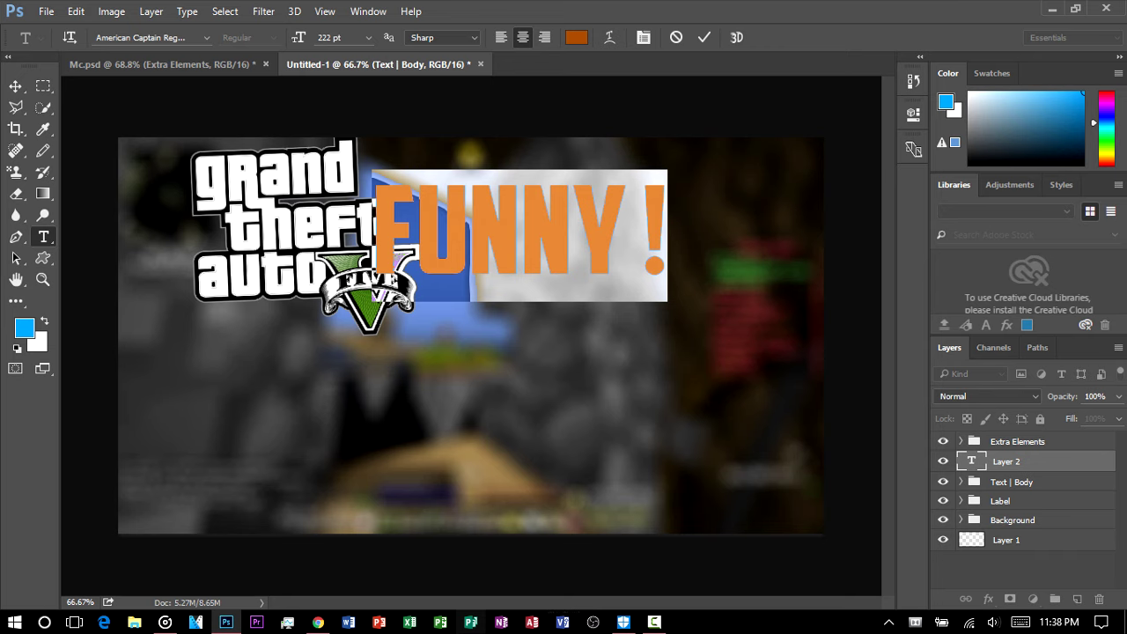
click(703, 37)
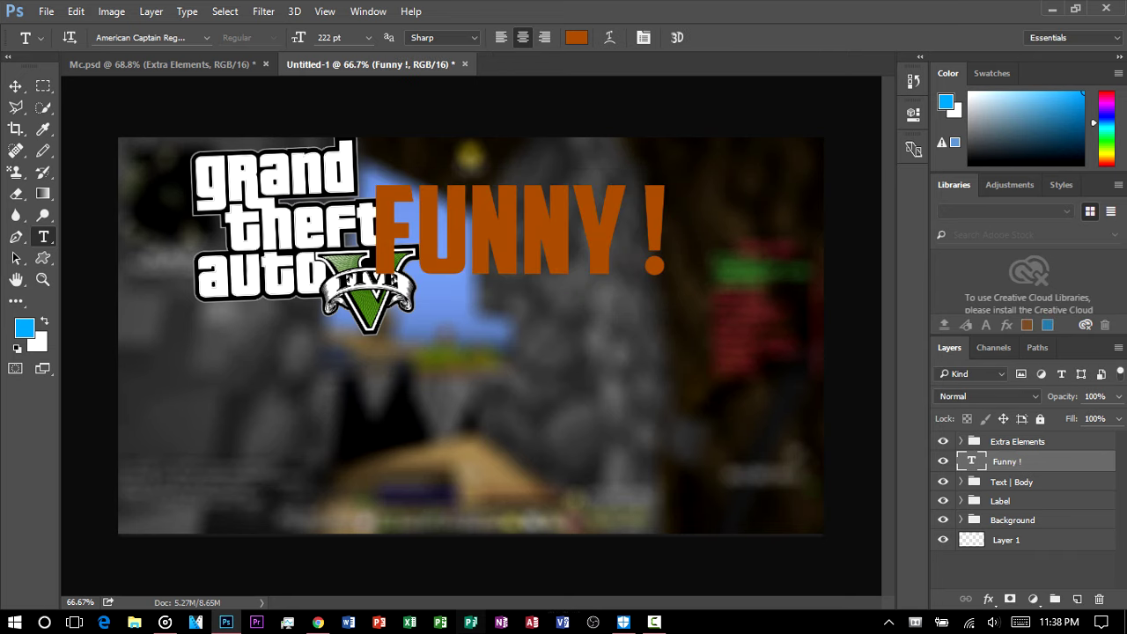
Move the "Funny !" text clear of the logo into the canvas's upper right and rotate it slightly clockwise.
click(15, 86)
drag(684, 256, 691, 195)
key(ctrl+t)
drag(613, 220, 643, 227)
mouse_move(718, 230)
mouse_down()
mouse_move(742, 239)
mouse_move(731, 240)
mouse_up()
drag(557, 226, 581, 234)
key(Return)
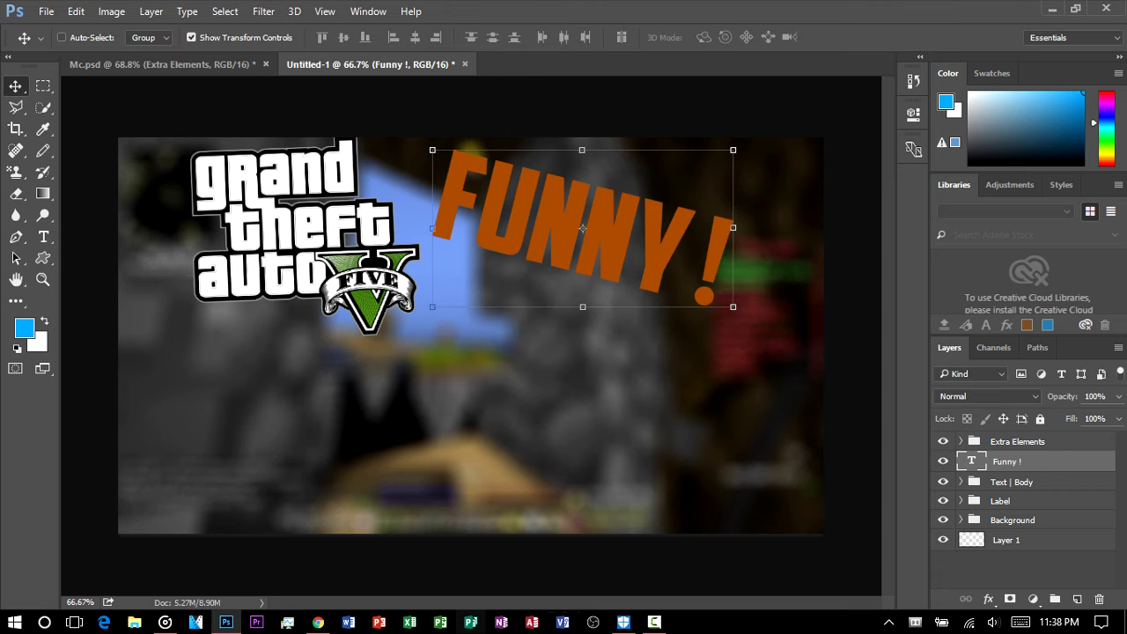
Put the "Funny !" layer inside the Text | Body group and rotate the text about 2.3° counterclockwise.
right_click(1012, 461)
click(695, 184)
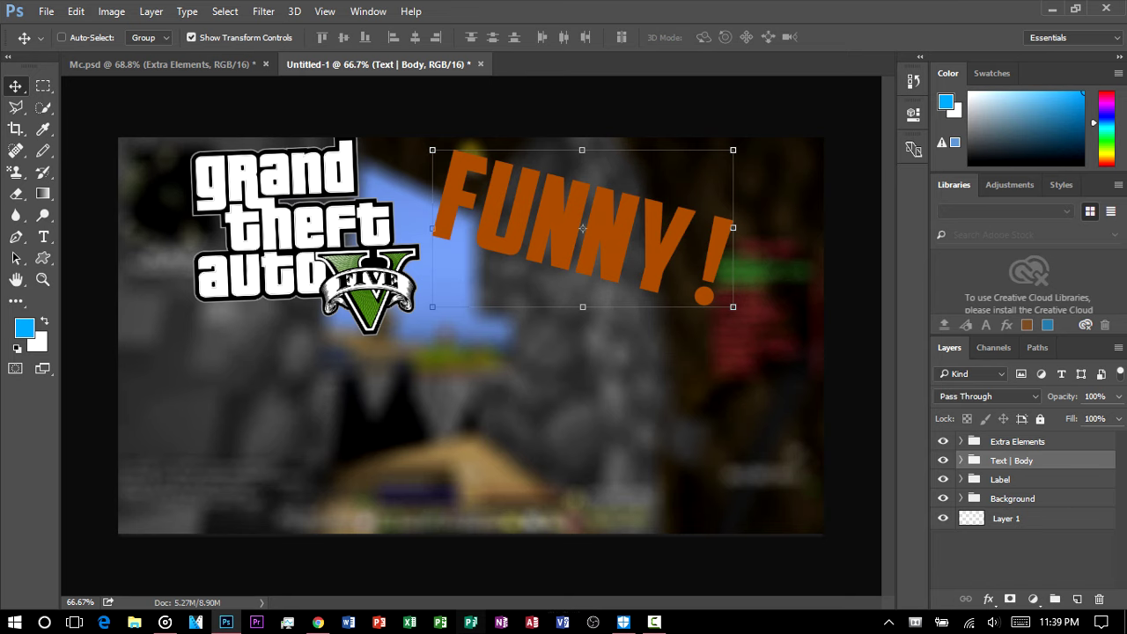
key(ctrl+t)
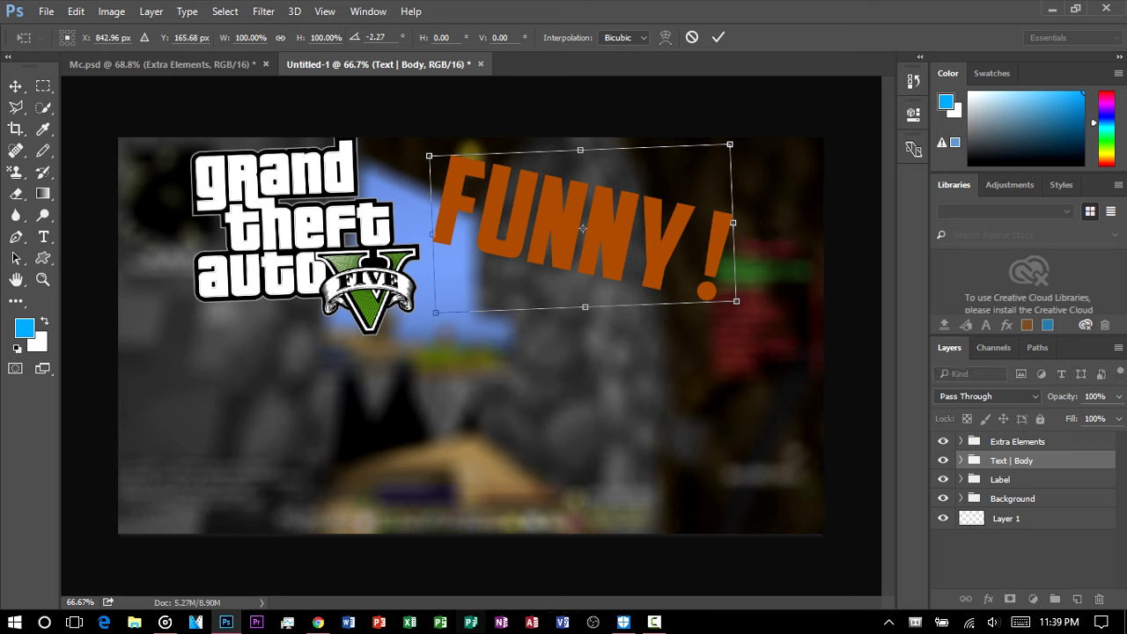
key(Return)
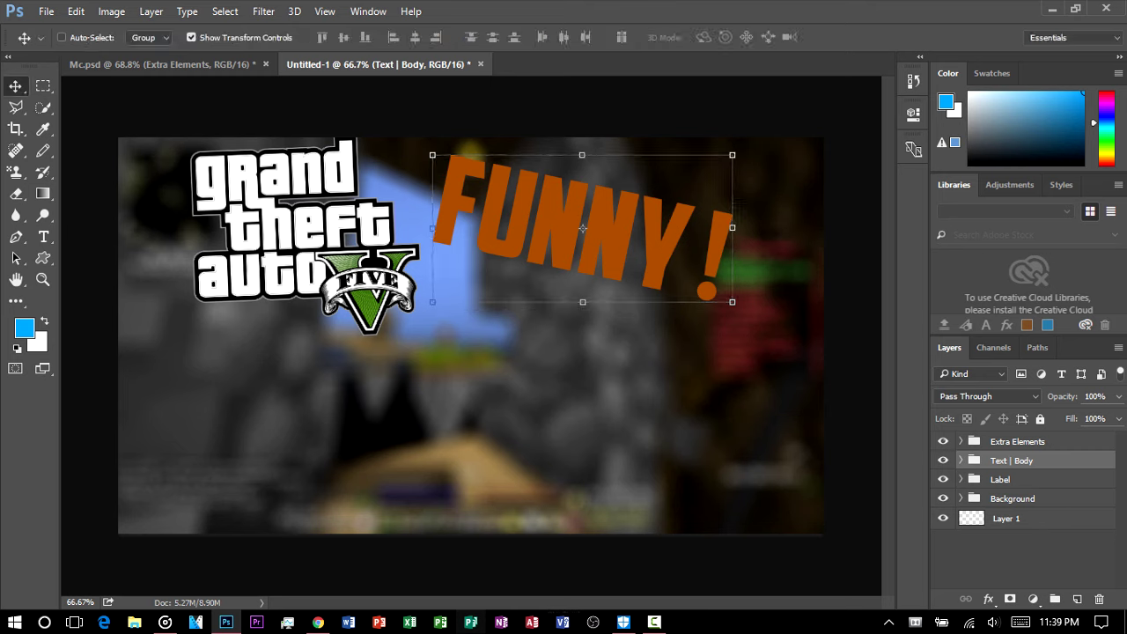
Add a black Multiply drop shadow to the "Funny !" text with 71% opacity, 1 px distance, 32% spread and 155 px size.
click(961, 461)
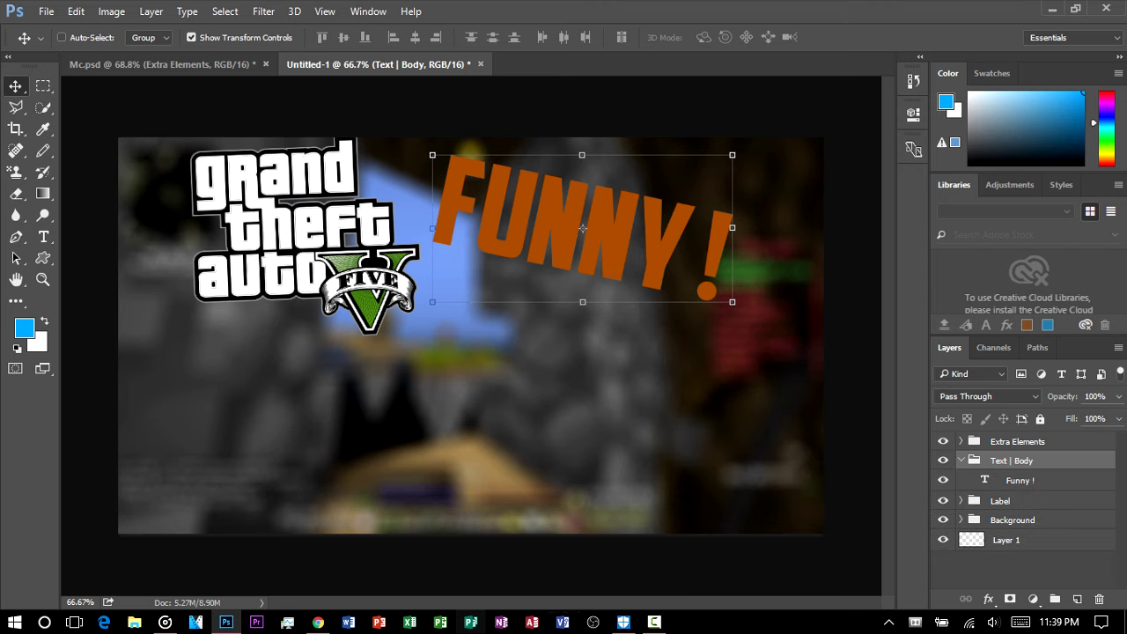
click(1020, 480)
right_click(1022, 480)
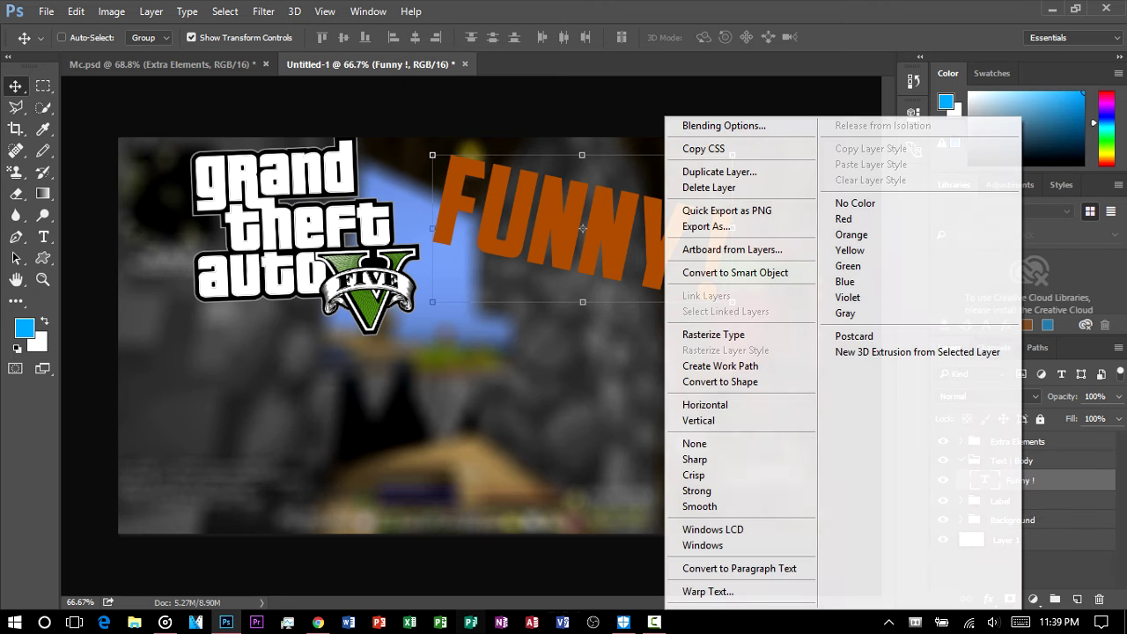
click(724, 125)
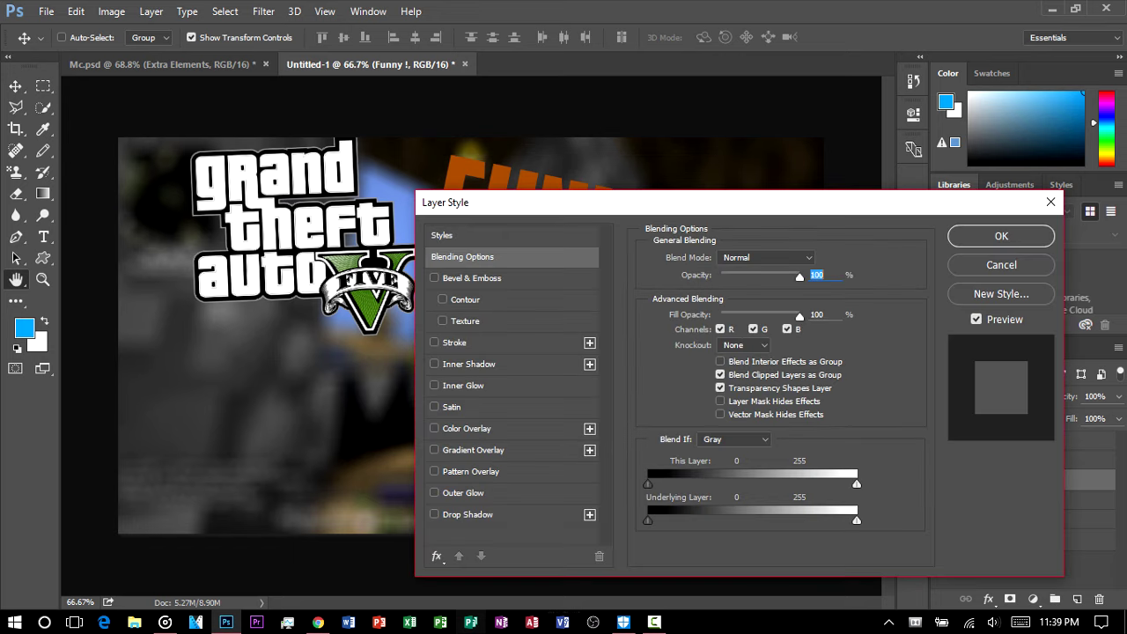
drag(573, 209, 298, 199)
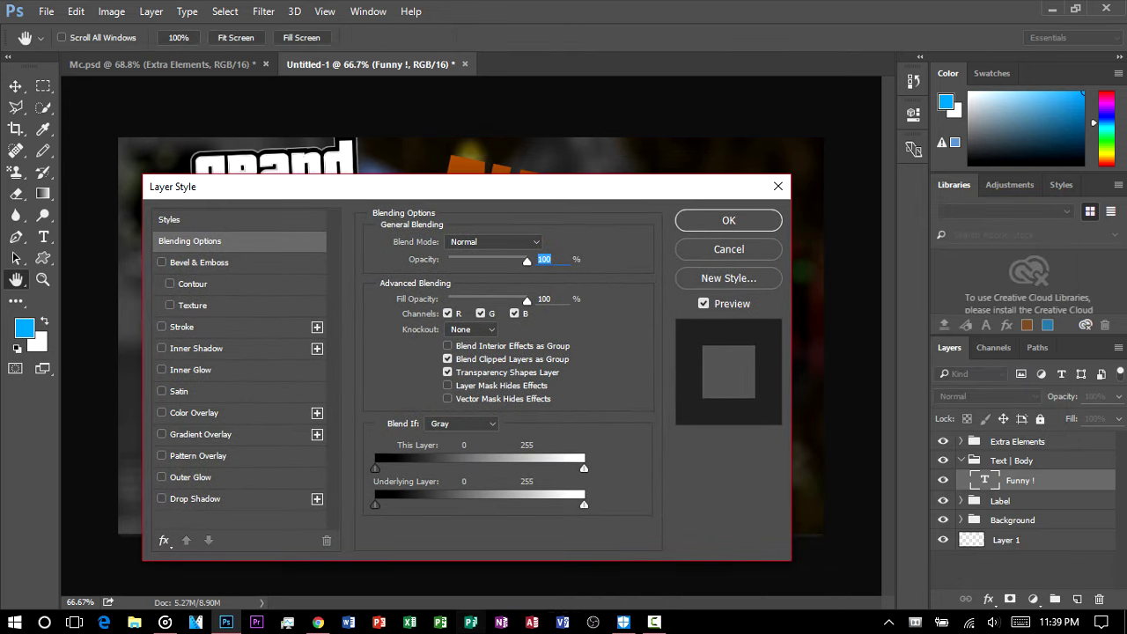
click(161, 499)
drag(415, 192, 499, 122)
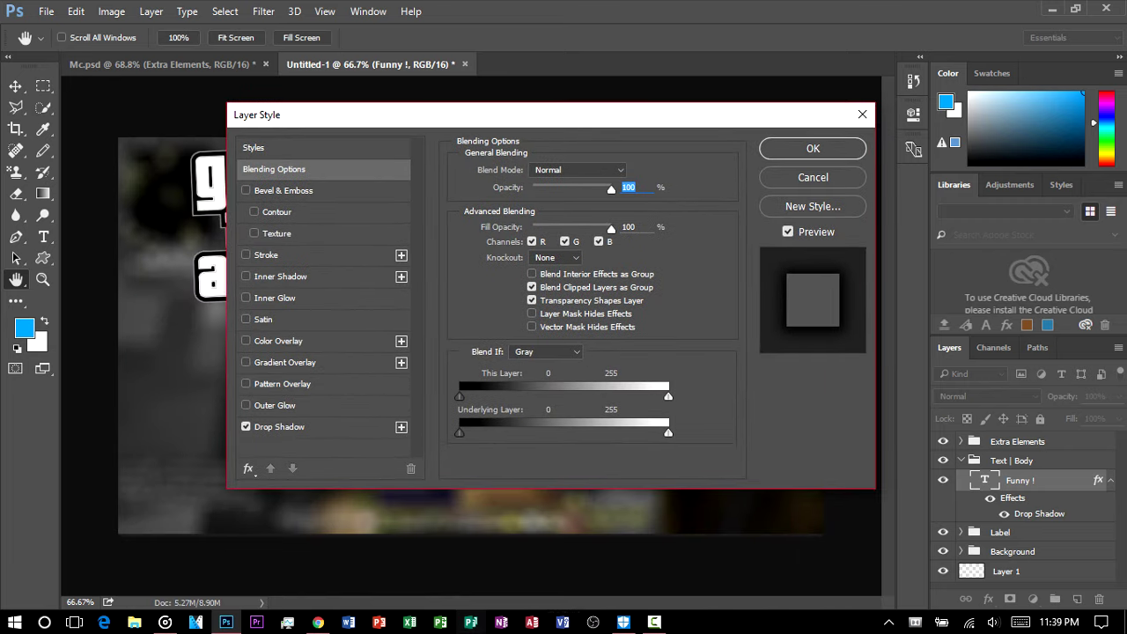
click(280, 427)
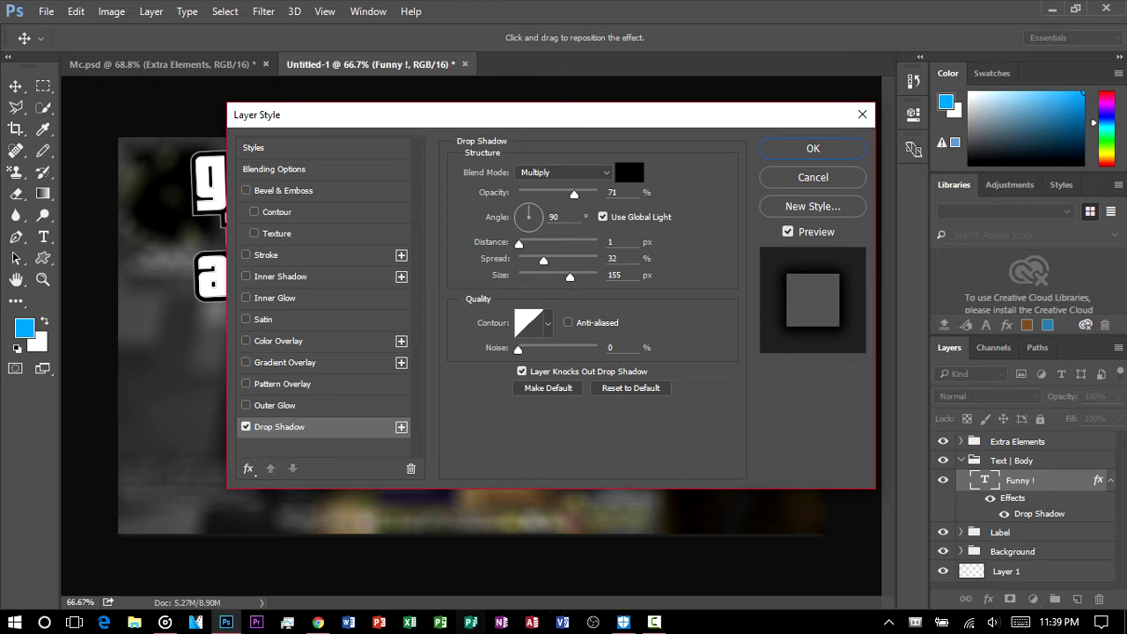
Add a white outside stroke of 5 px to the "Funny !" text and apply the layer style.
click(266, 256)
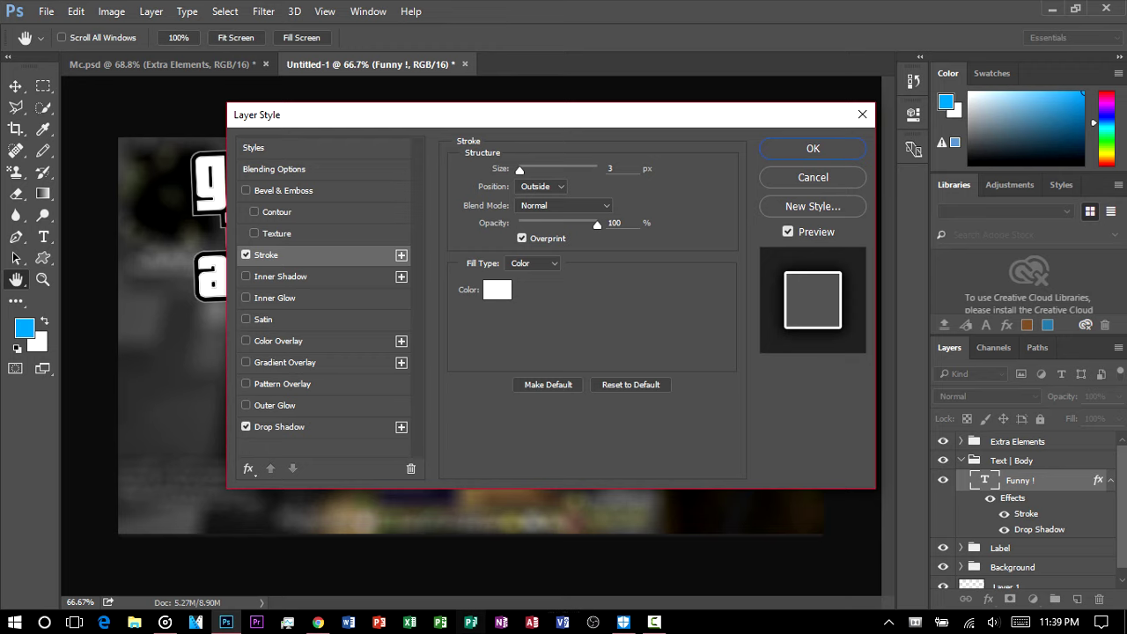
double_click(611, 168)
text(5)
key(Return)
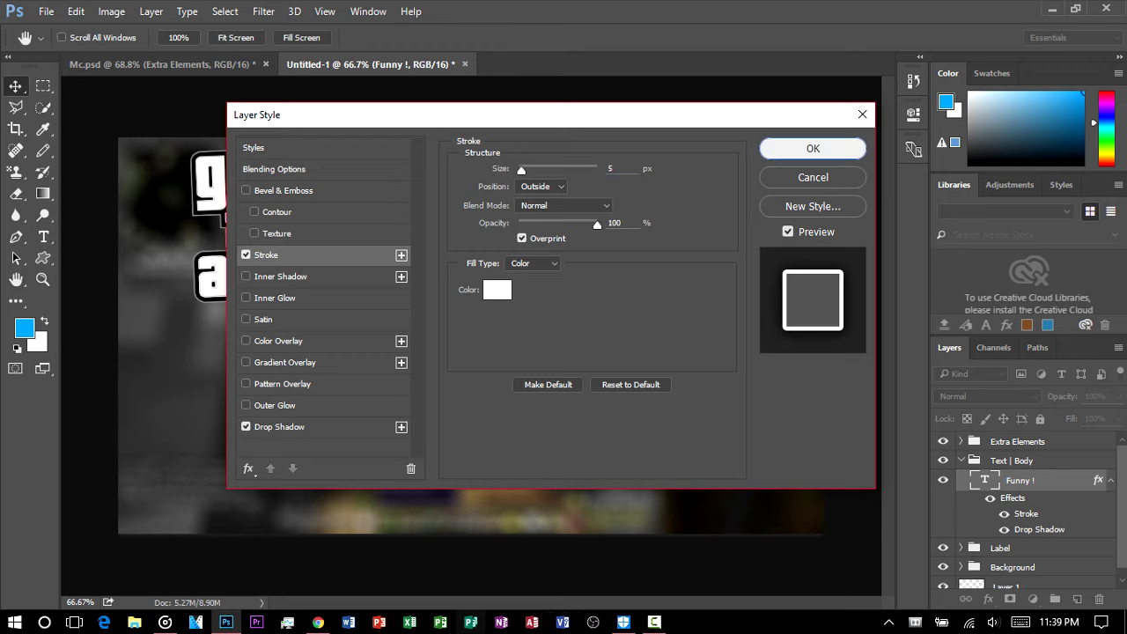
Apply a reversed linear Orange, Yellow, Orange gradient overlay to the "Funny !" text and shift it slightly up and right.
right_click(1051, 480)
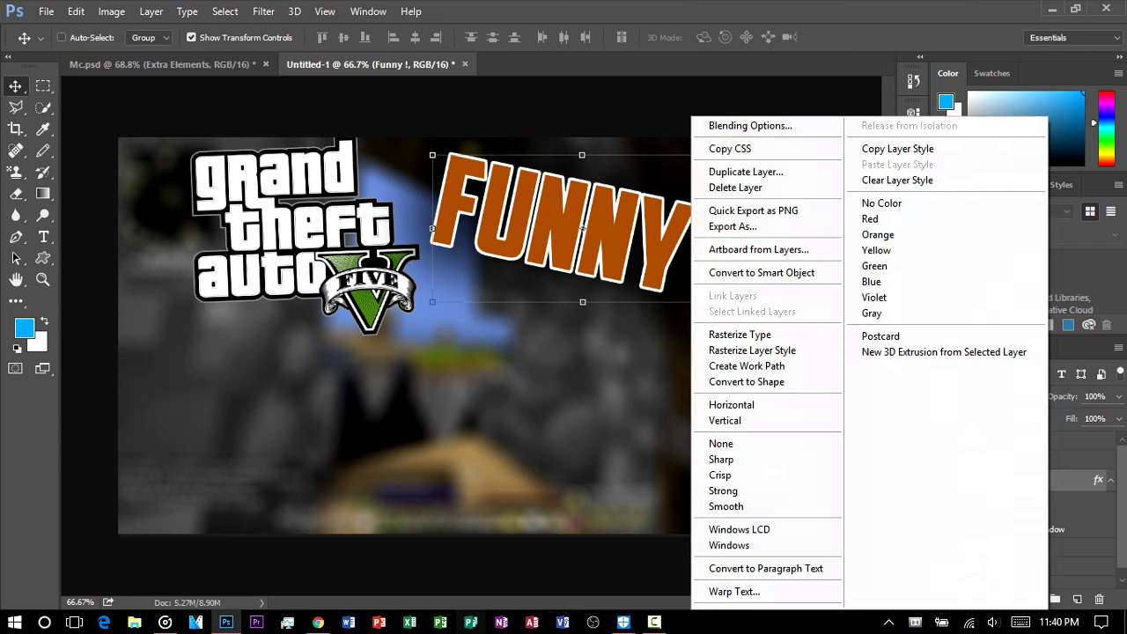
click(766, 126)
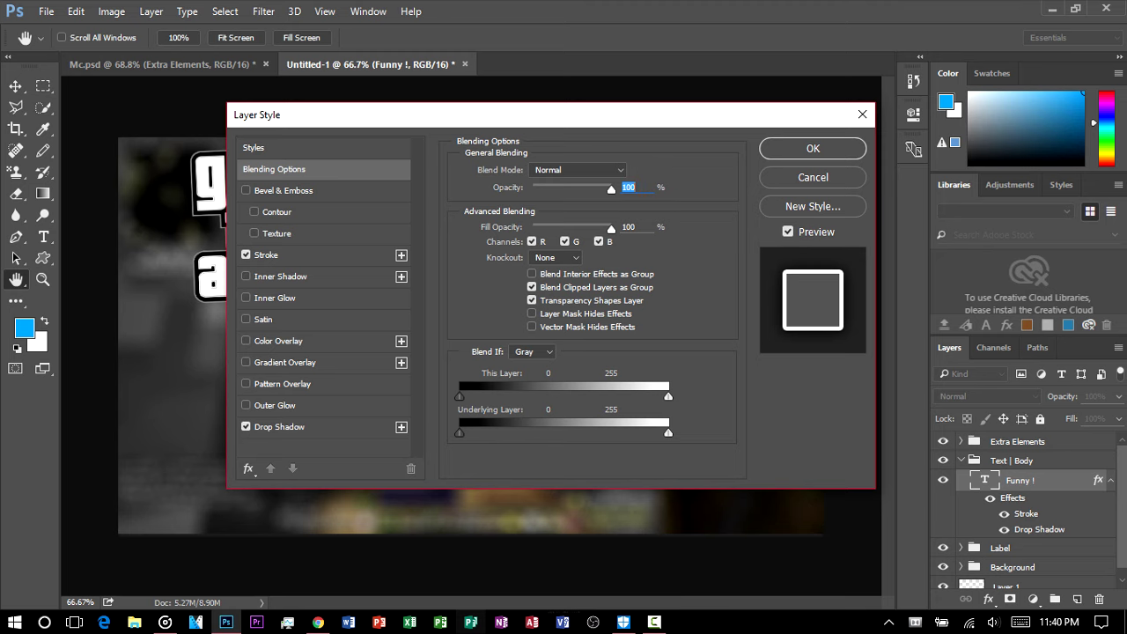
click(284, 363)
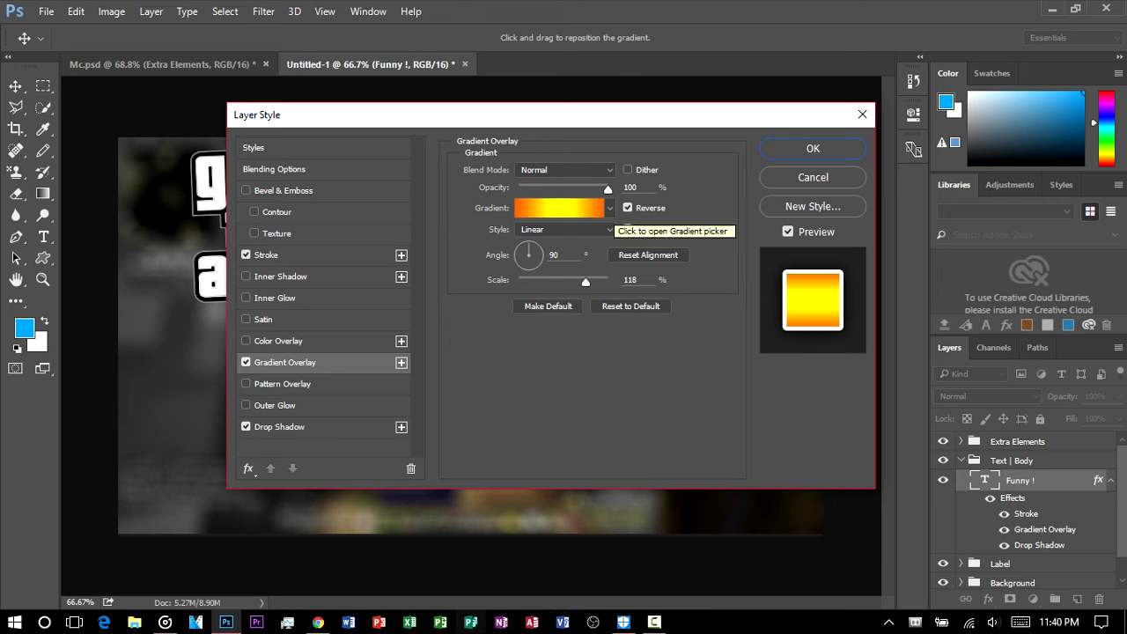
click(564, 207)
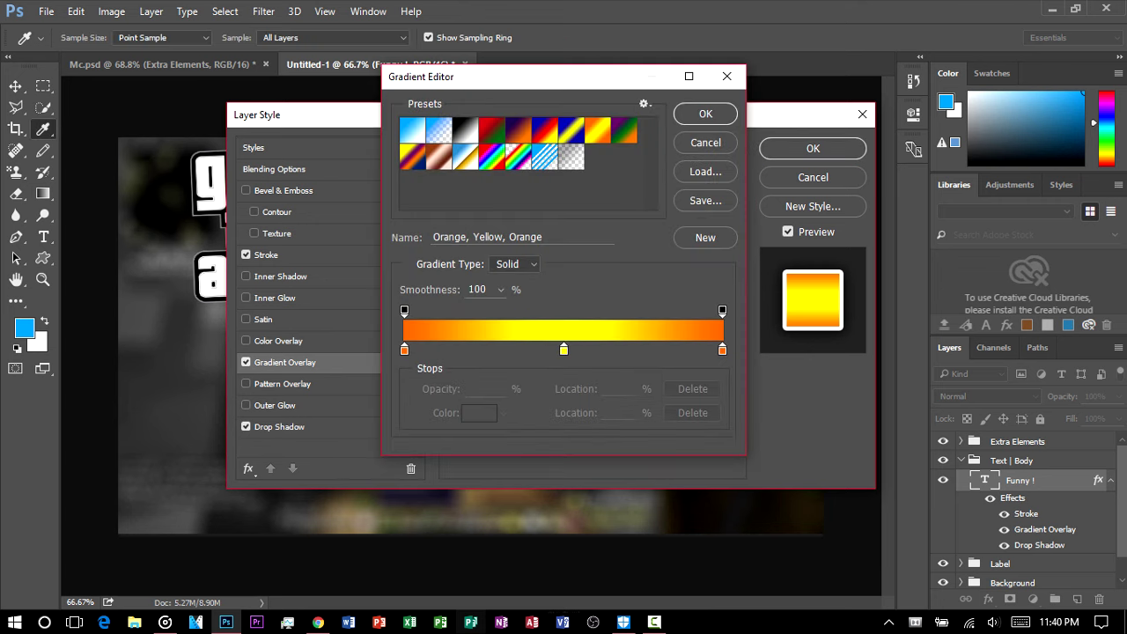
click(706, 113)
click(813, 148)
drag(583, 227, 593, 220)
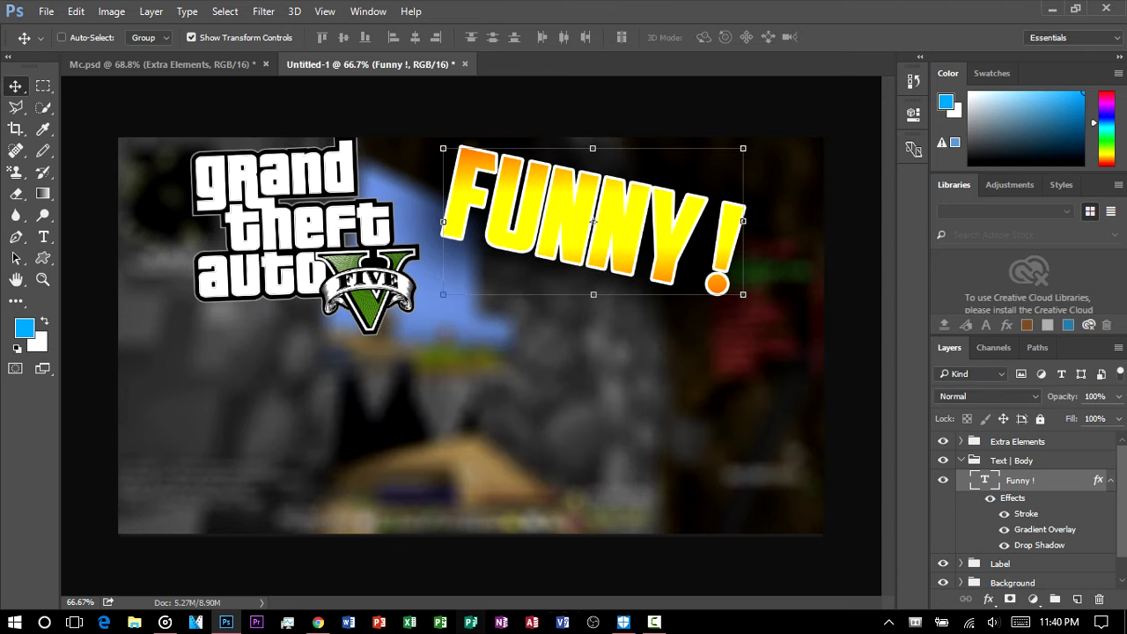
Add the text "Moments" at 310 pt on a new layer in the Text | Body group and move it to the canvas's bottom edge.
click(1077, 599)
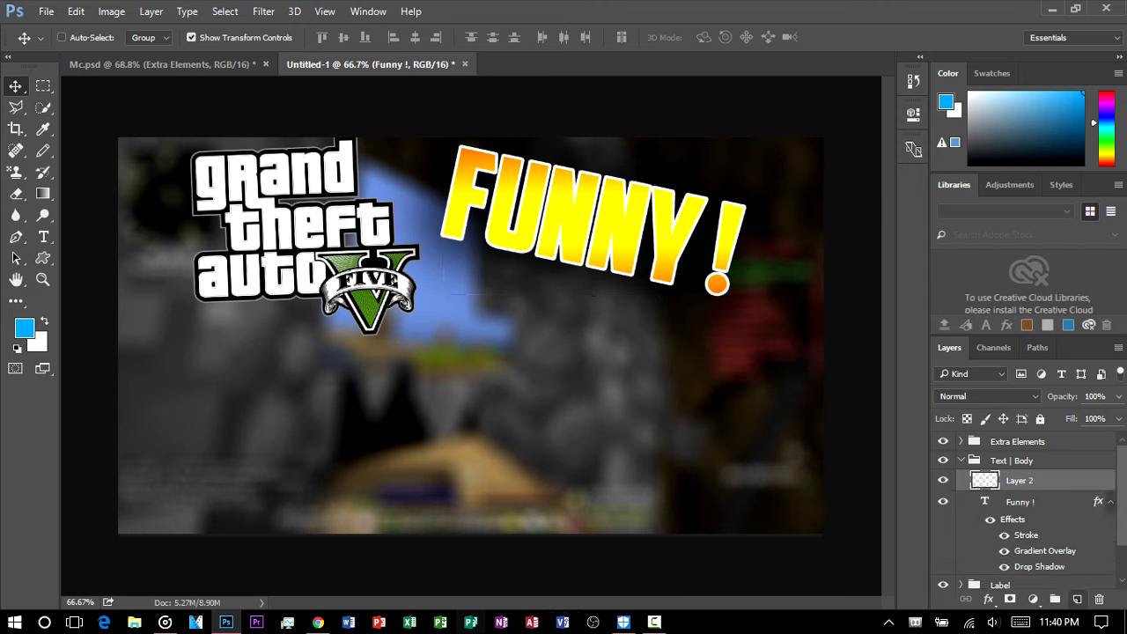
key(t)
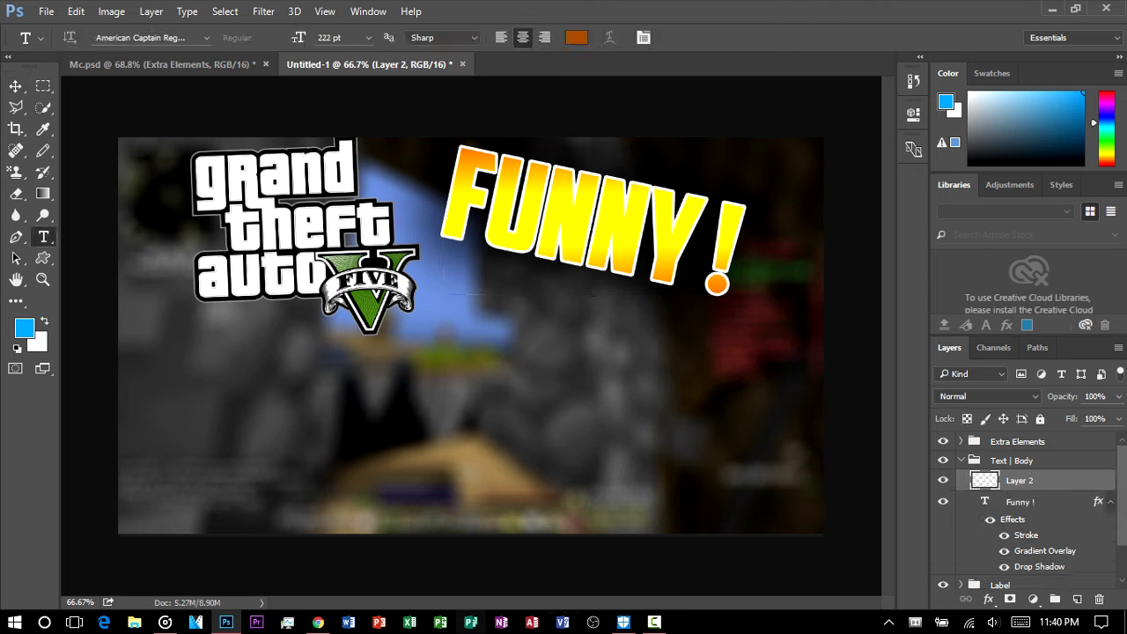
click(379, 449)
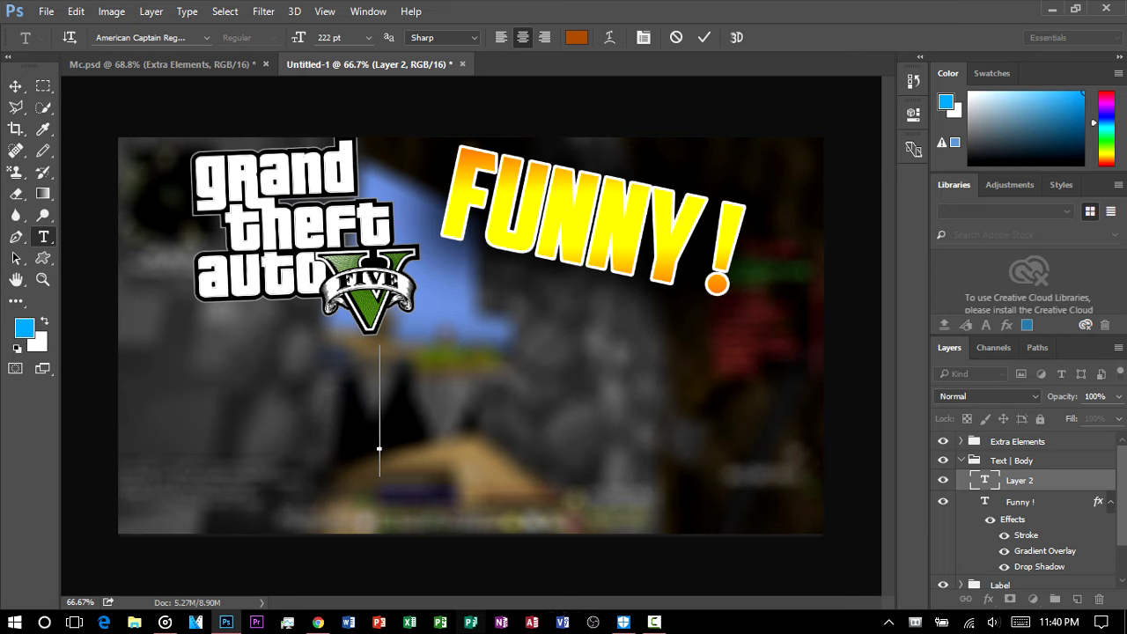
click(346, 461)
click(305, 473)
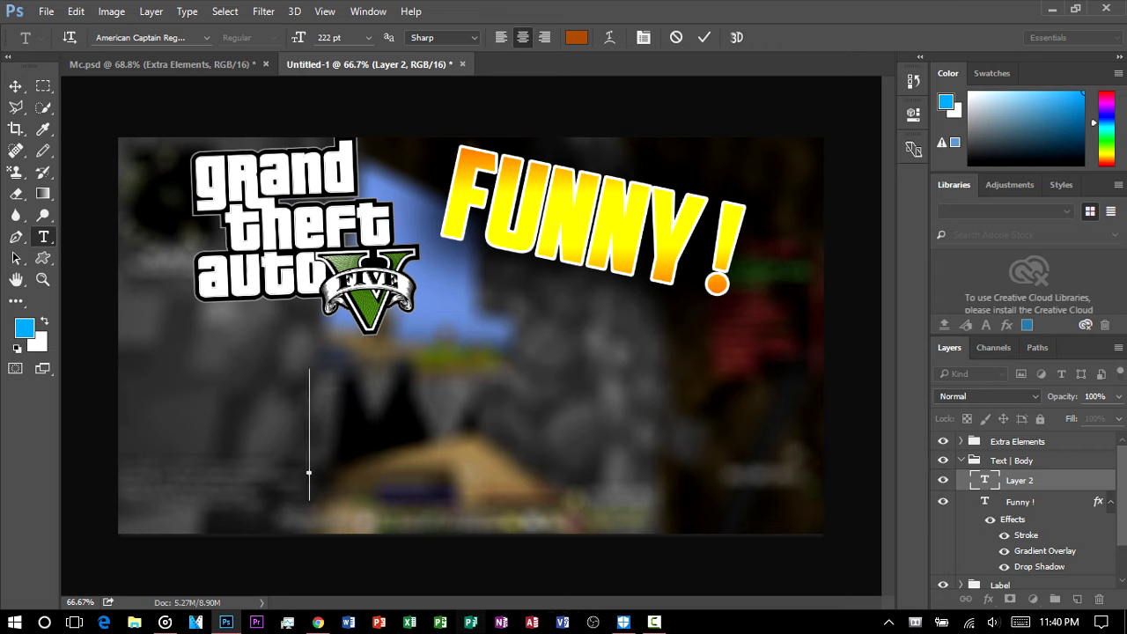
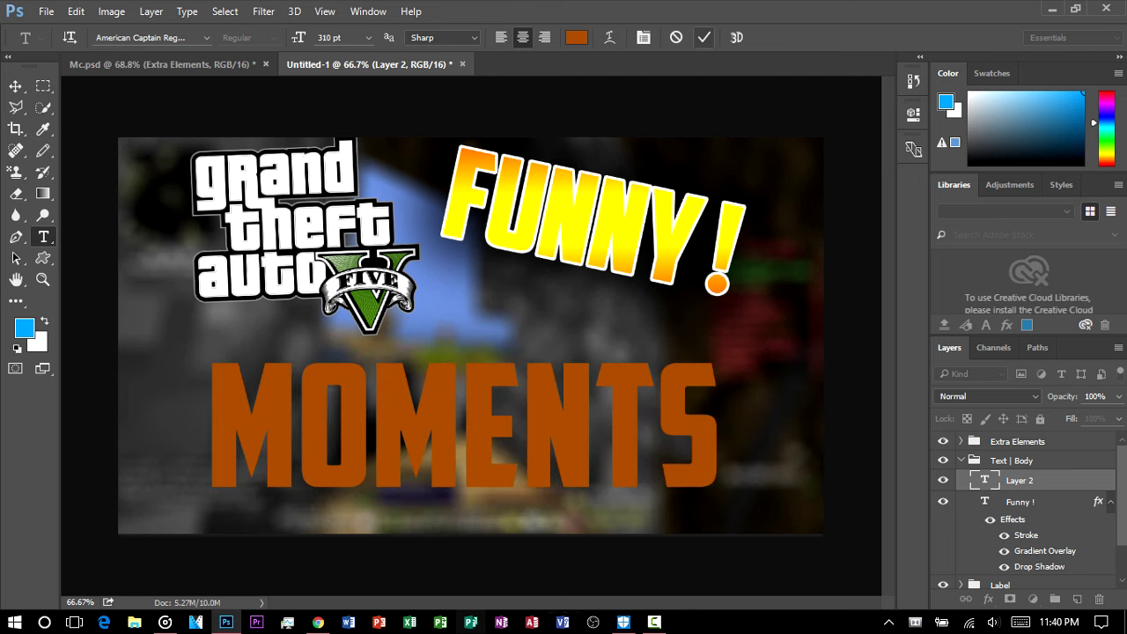
click(16, 86)
drag(521, 369, 531, 418)
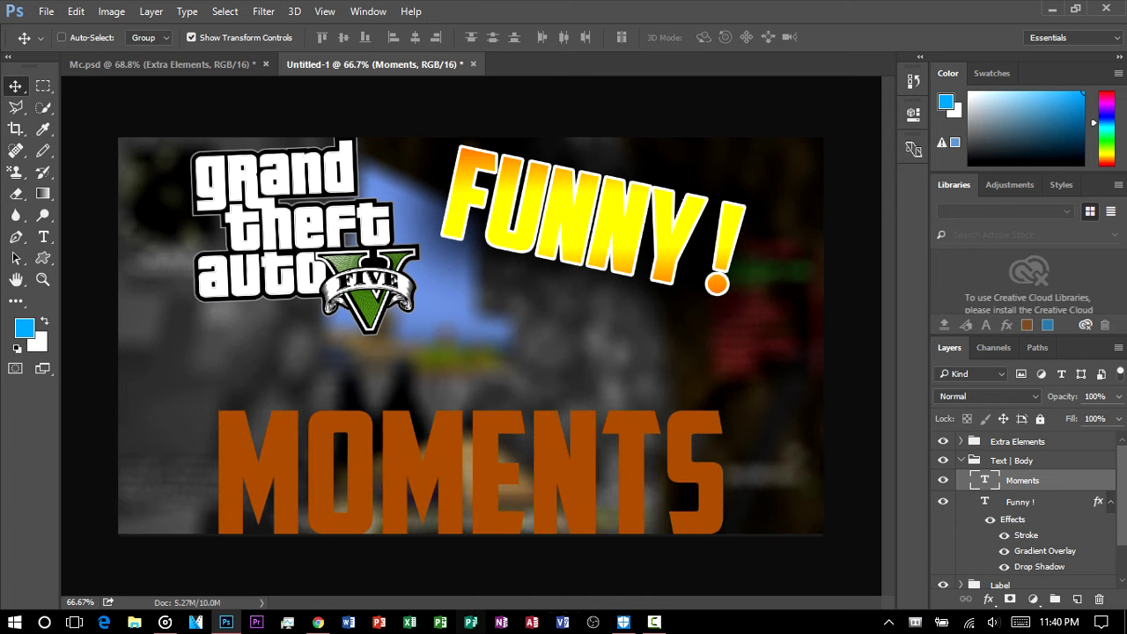
Give the "Moments" text a black drop shadow of 155 px size and a white 5 px outside stroke.
right_click(1020, 480)
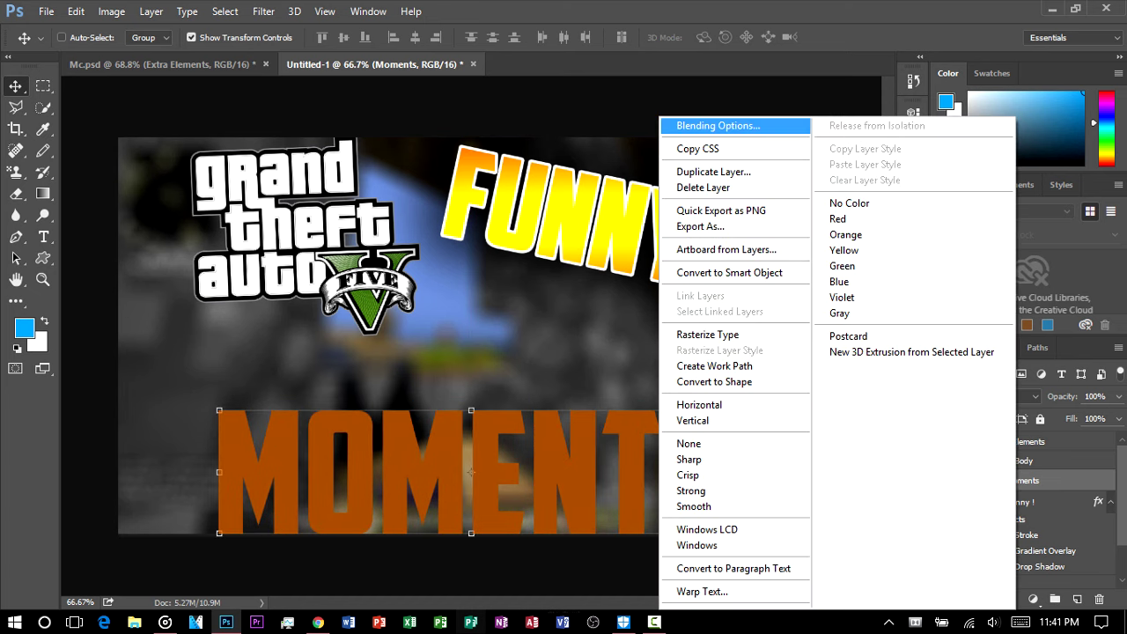
click(736, 126)
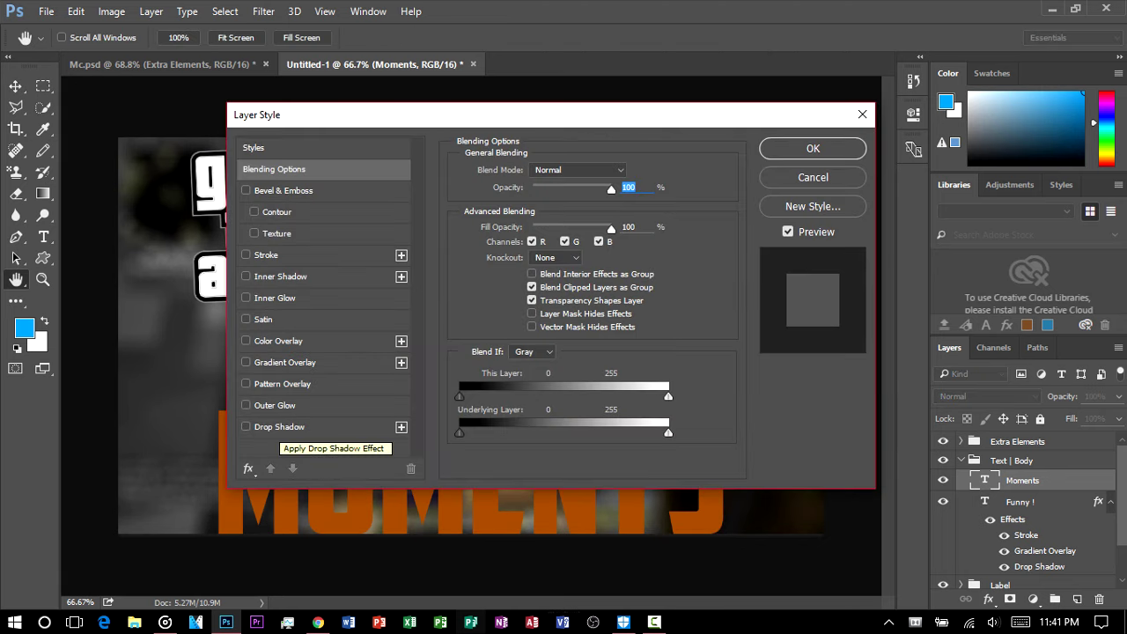
click(401, 427)
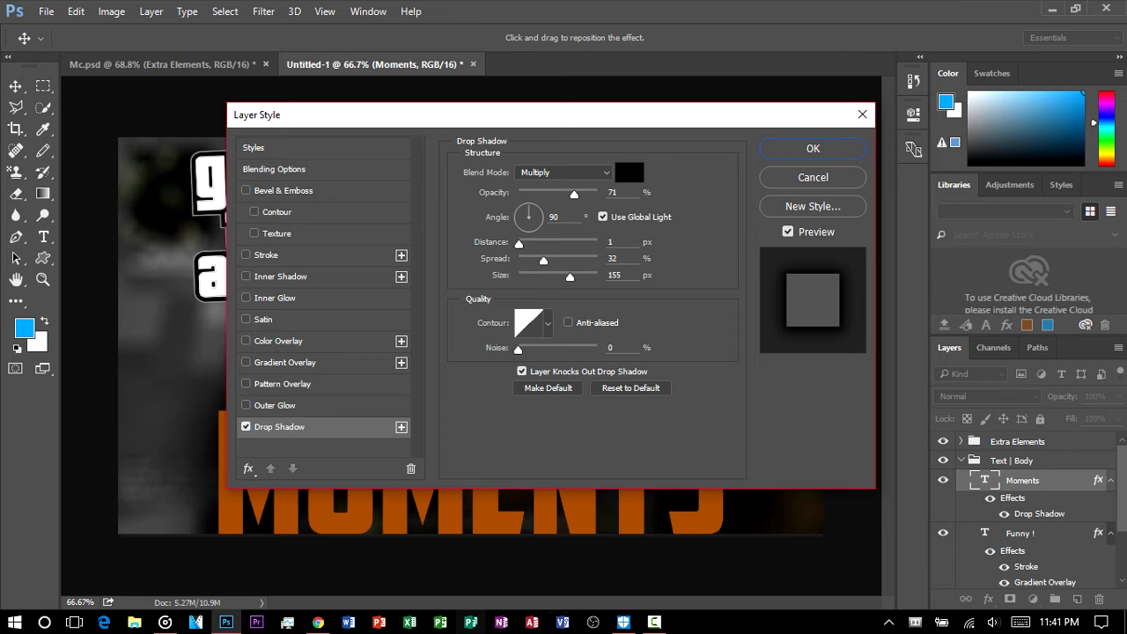
click(266, 255)
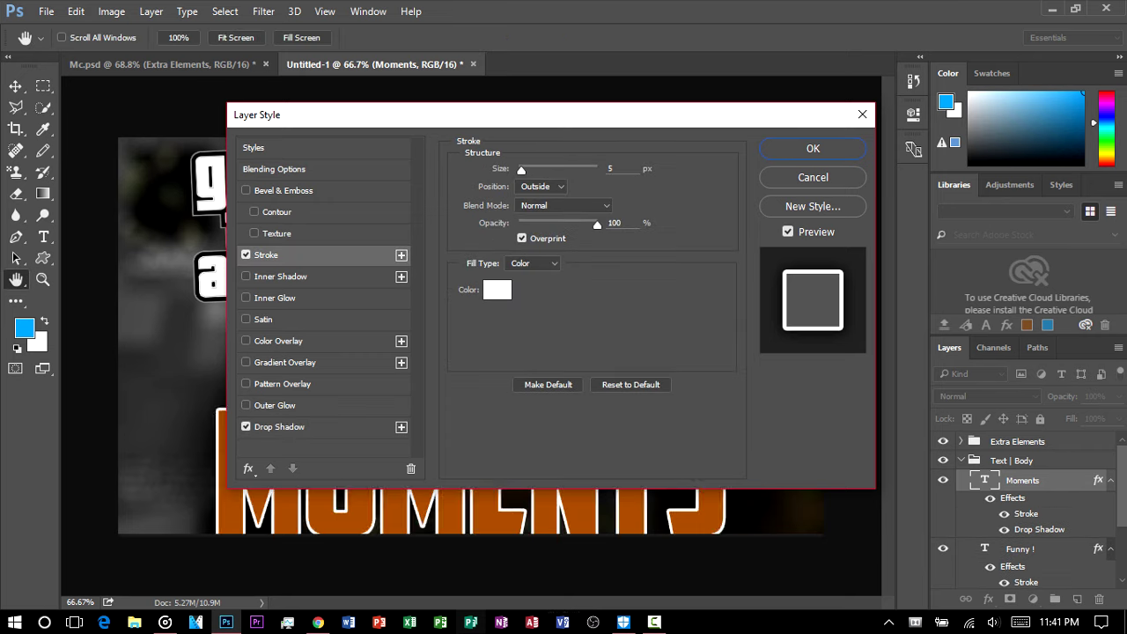
Add a gradient overlay to the "Moments" text and set the gradient's first colour stop to blue 0099ff.
click(245, 362)
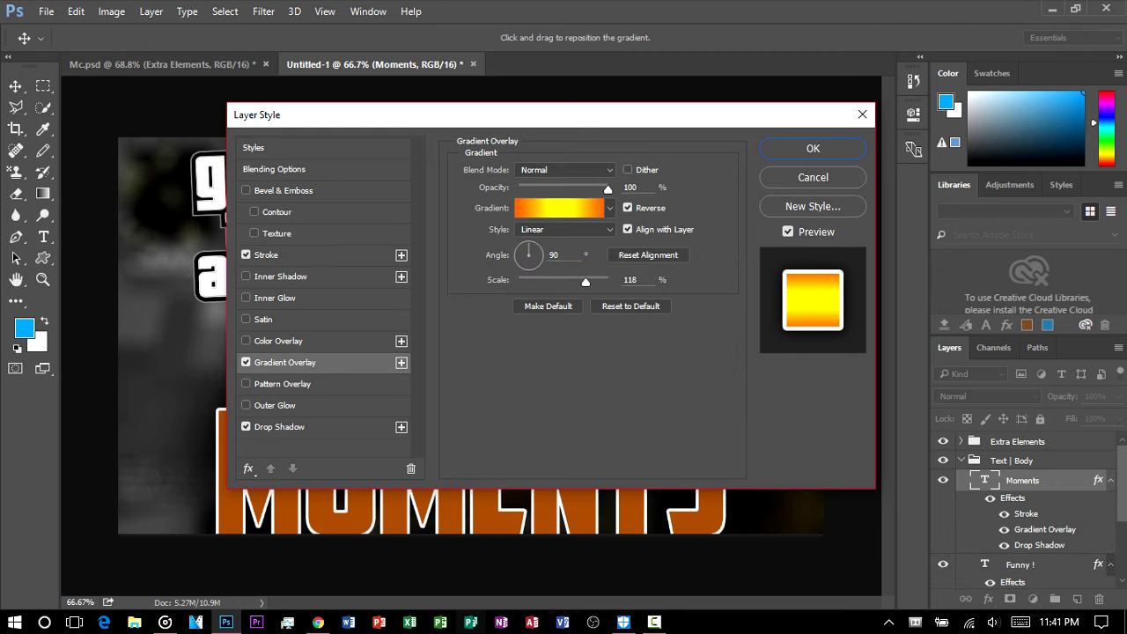
click(559, 207)
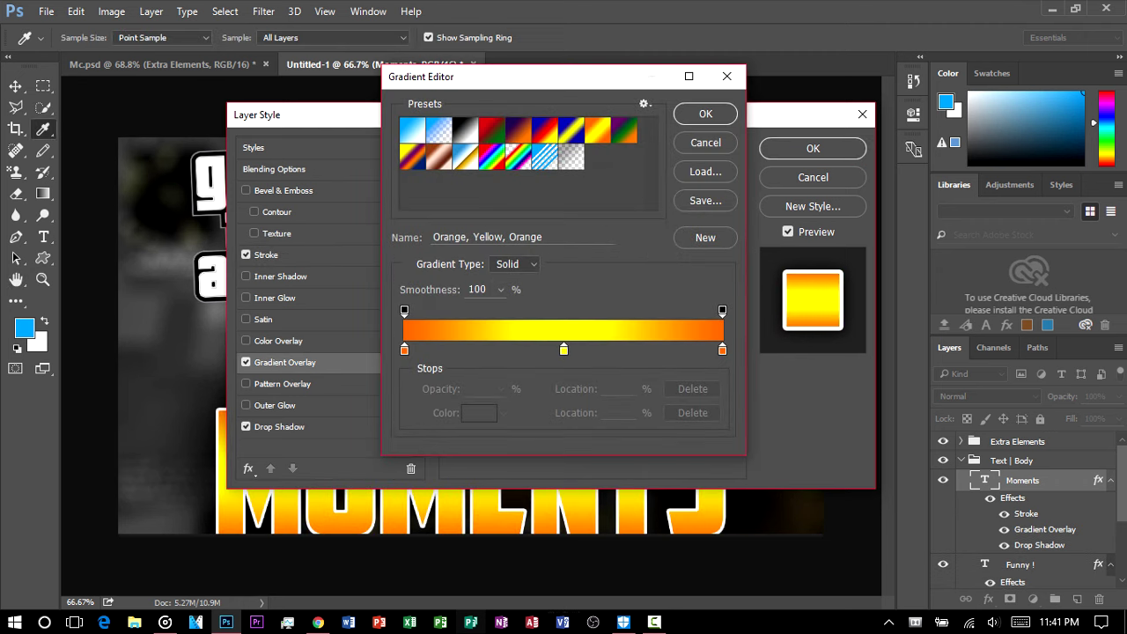
double_click(405, 351)
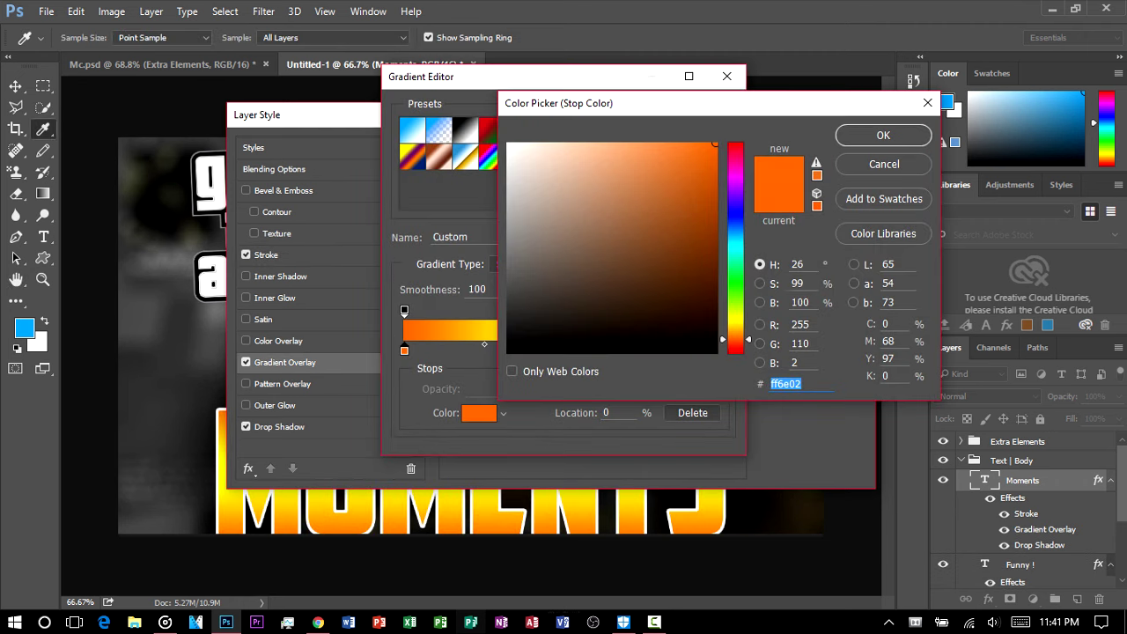
text(027fff)
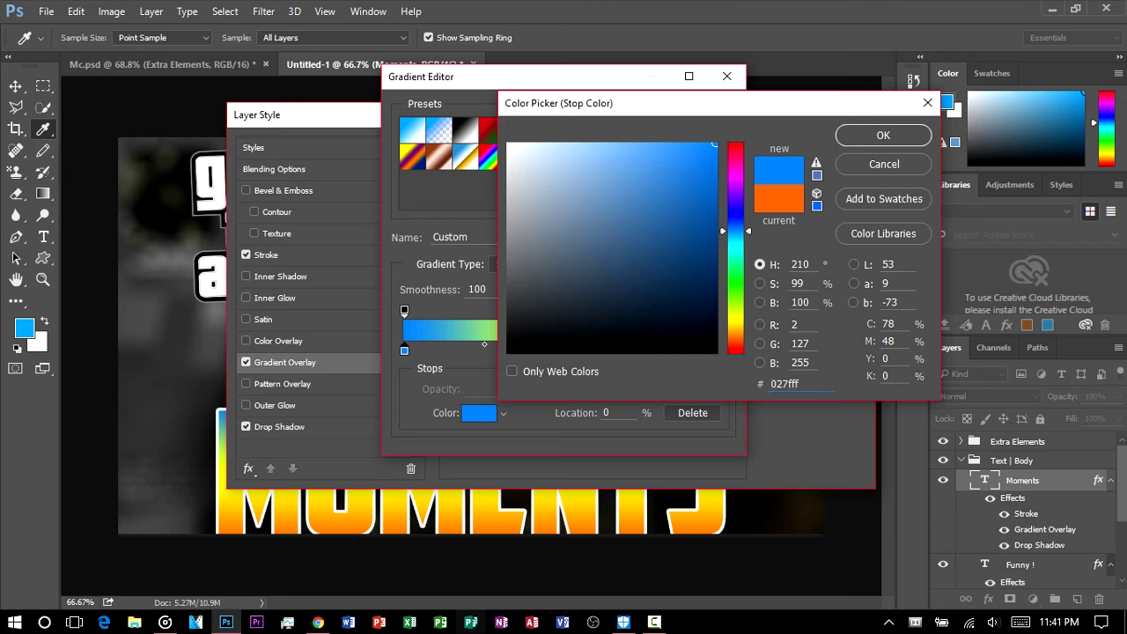
drag(737, 231, 729, 233)
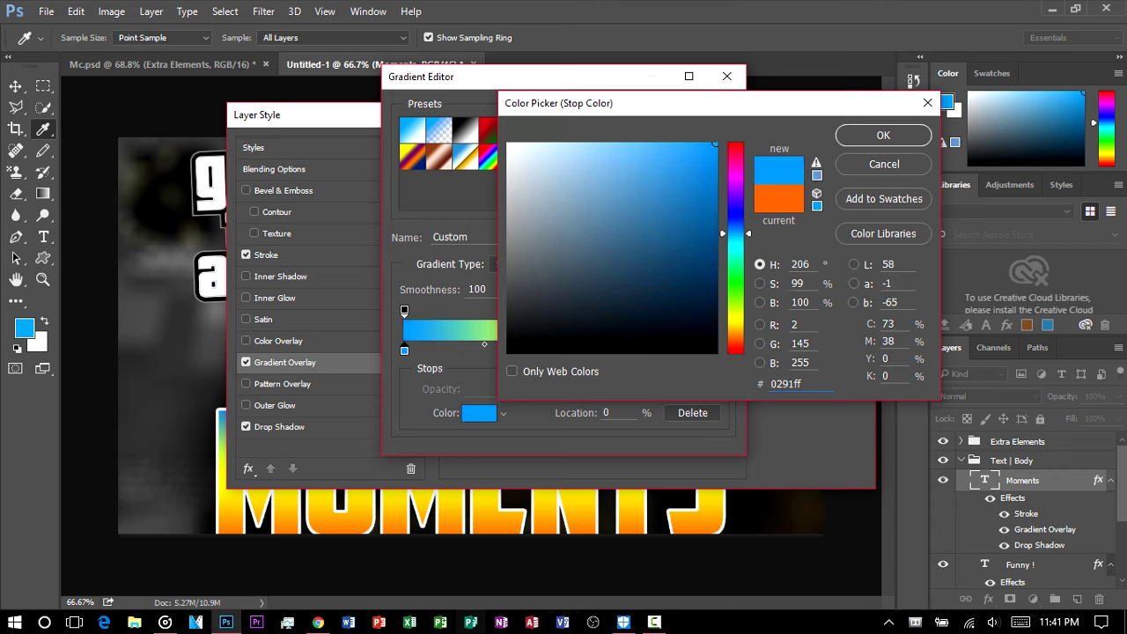
click(883, 135)
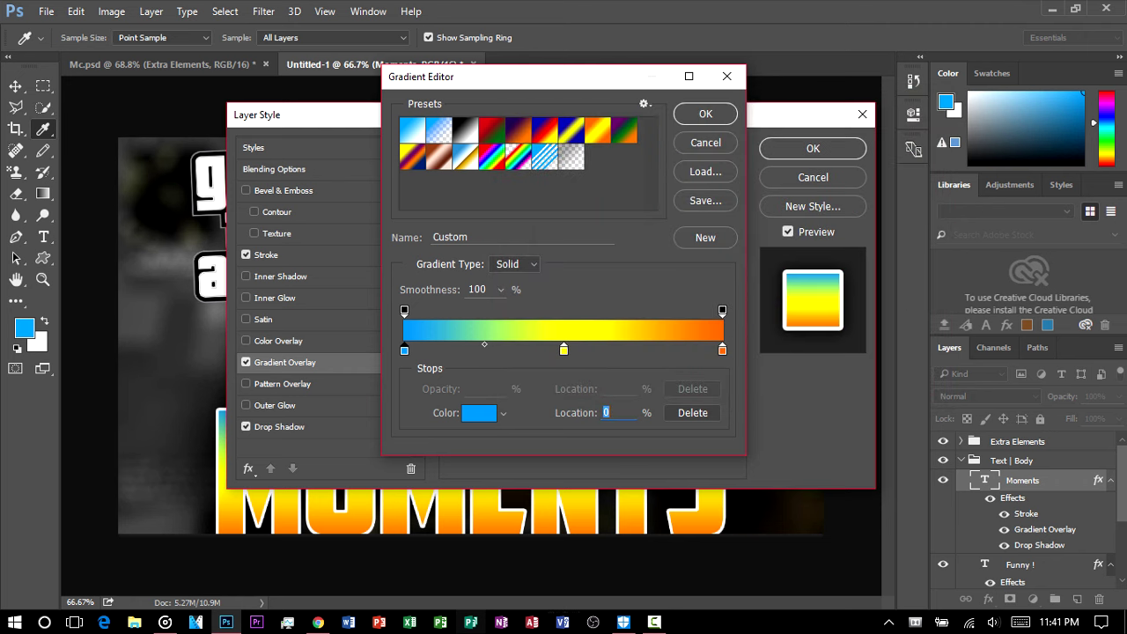
double_click(404, 351)
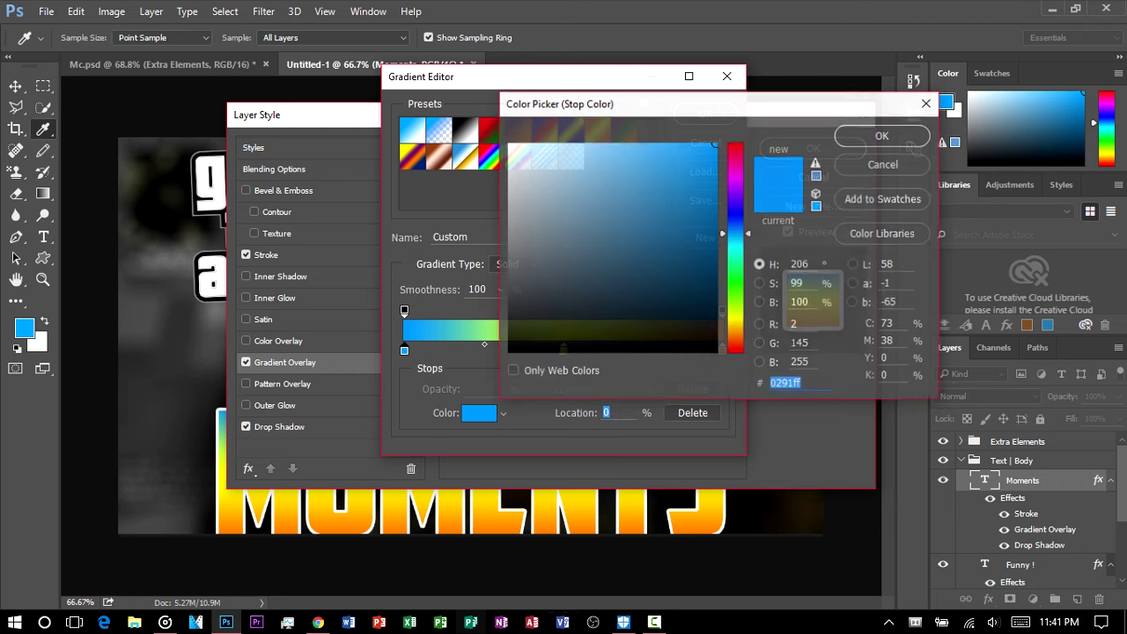
text(0099ff)
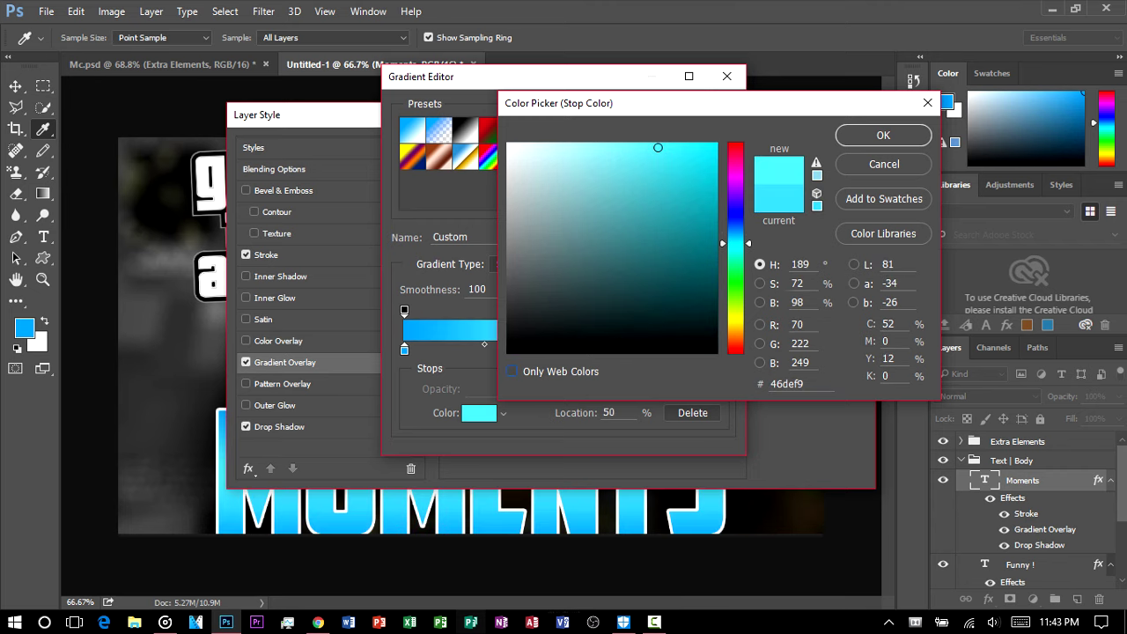
Set the middle colour stop of the "Moments" gradient to a bright, fully saturated cyan.
drag(658, 148, 677, 162)
drag(736, 243, 736, 249)
drag(676, 162, 716, 153)
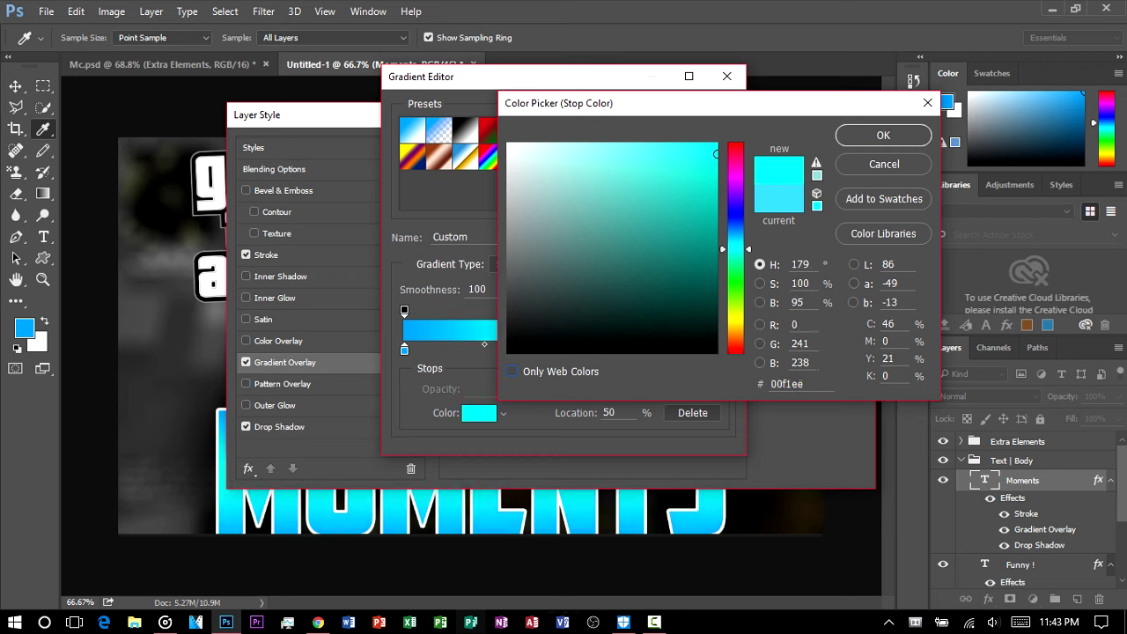
click(817, 174)
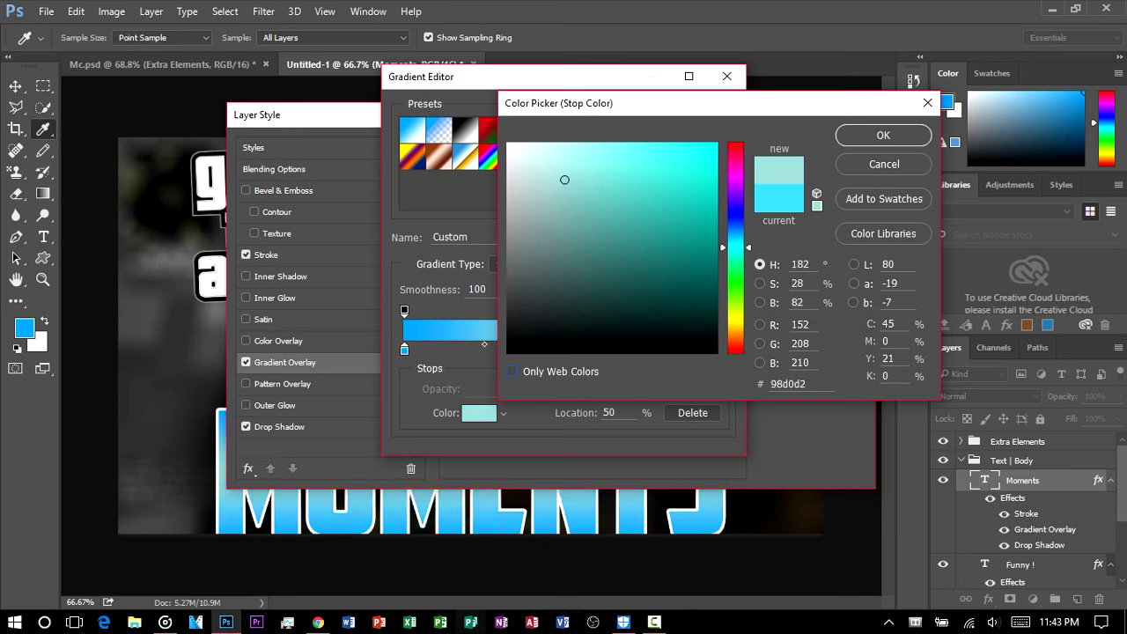
click(716, 143)
mouse_move(716, 143)
mouse_down()
mouse_move(715, 164)
mouse_move(716, 150)
mouse_up()
click(884, 134)
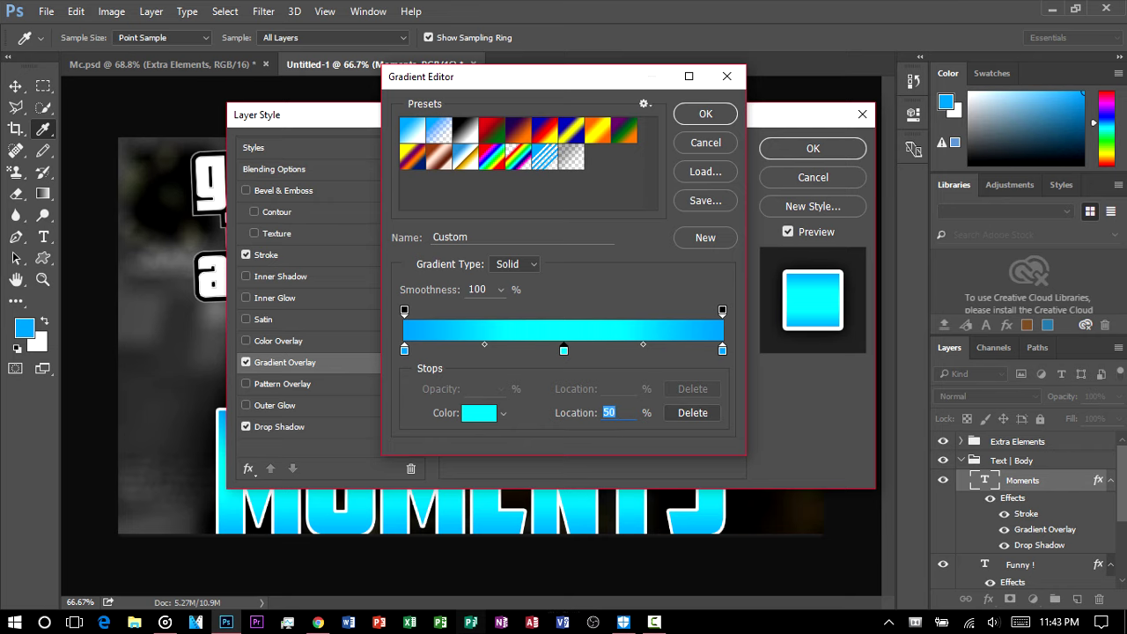
Change the gradient's first colour stop to a deeper blue, trying 0084ff along the way.
double_click(405, 350)
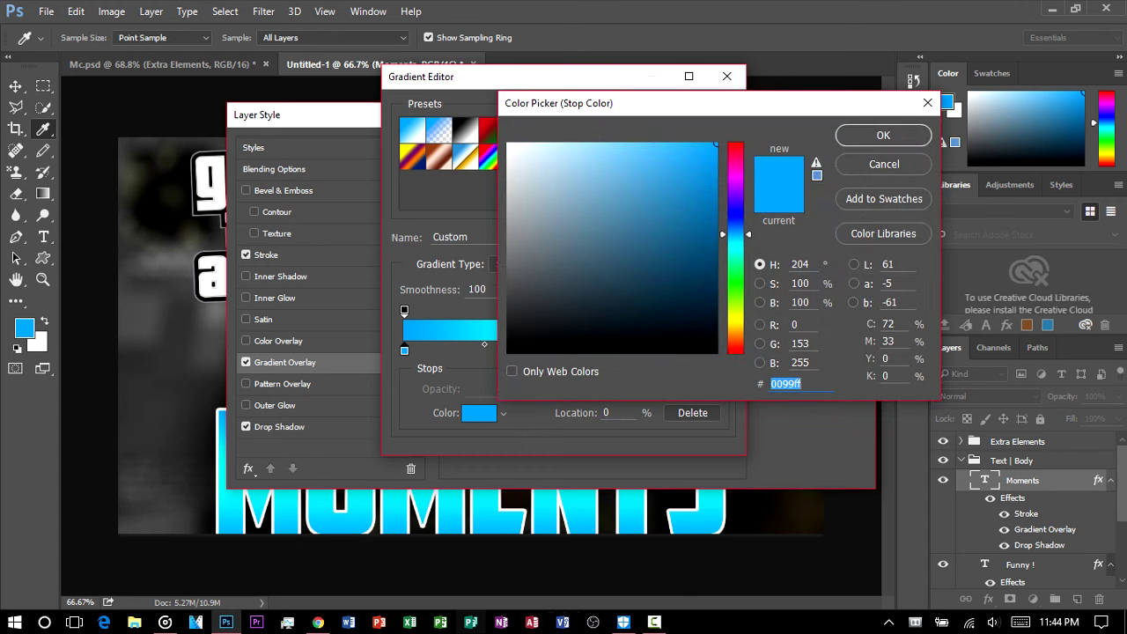
text(0084ff)
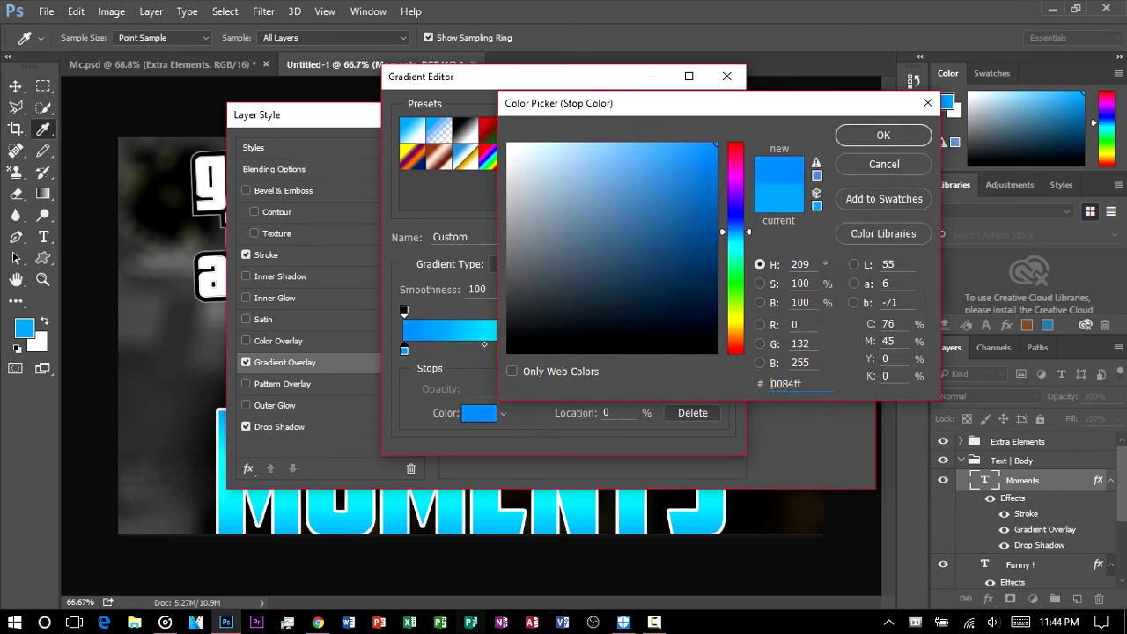
key(Return)
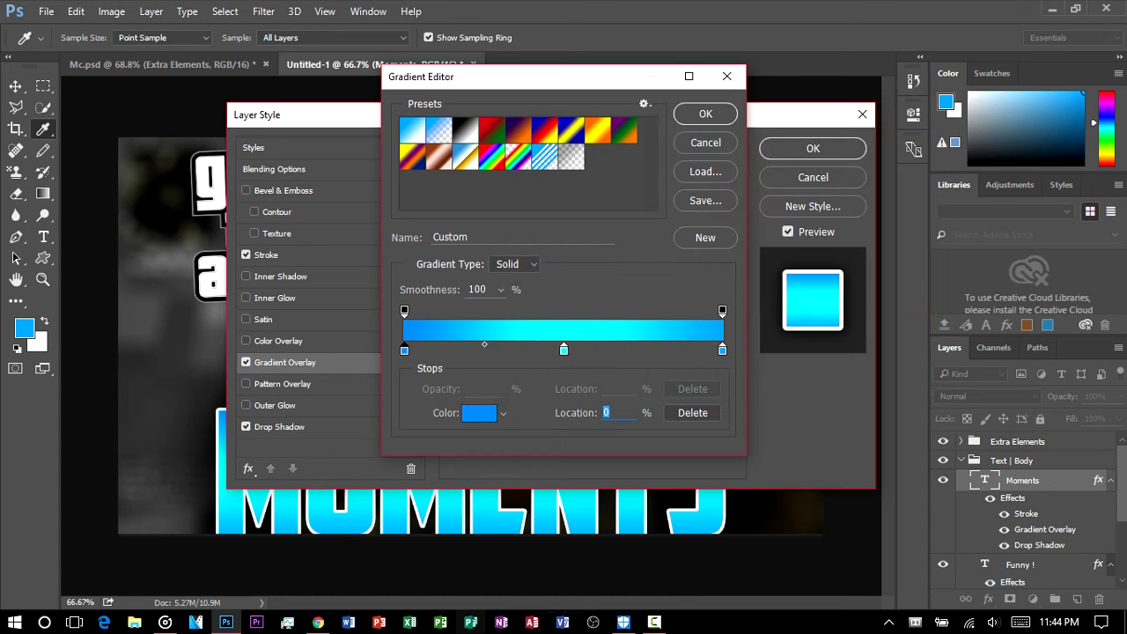
double_click(404, 351)
drag(715, 149, 673, 146)
text(0084ff)
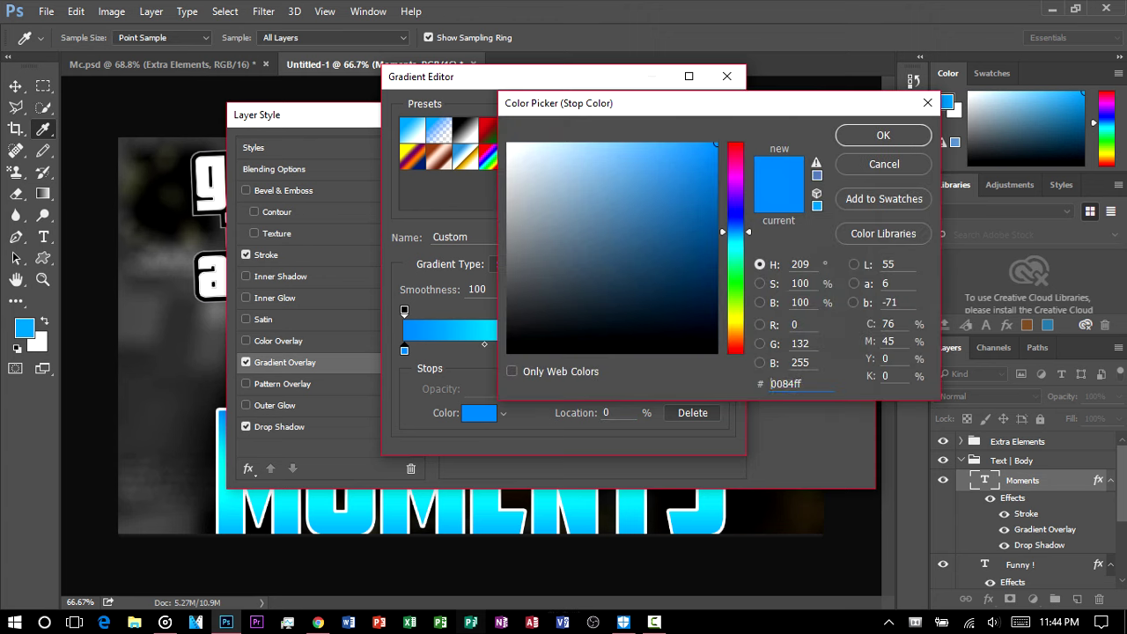
key(Return)
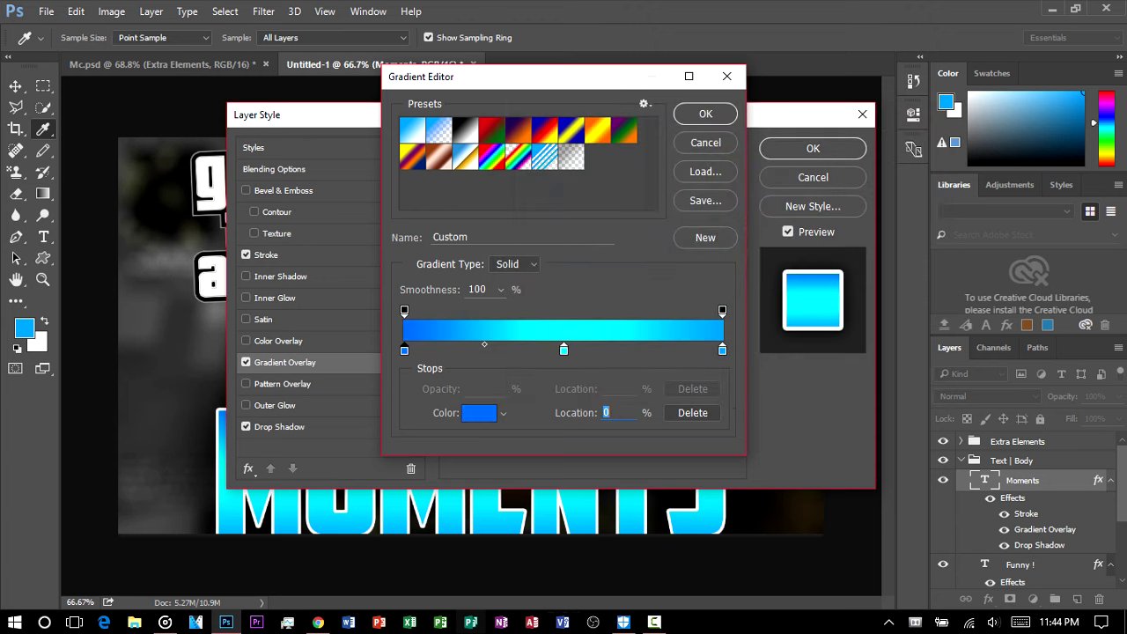
Copy the first colour stop's hex code to the gradient's last stop and accept the edited gradient.
double_click(404, 350)
key(ctrl+c)
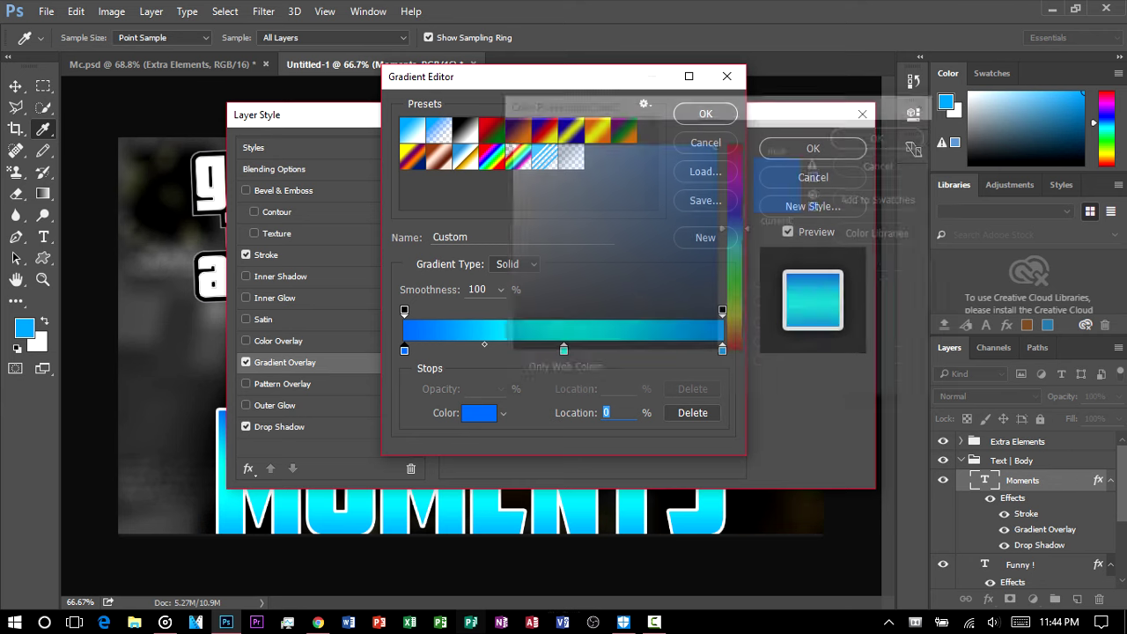
key(Return)
double_click(723, 350)
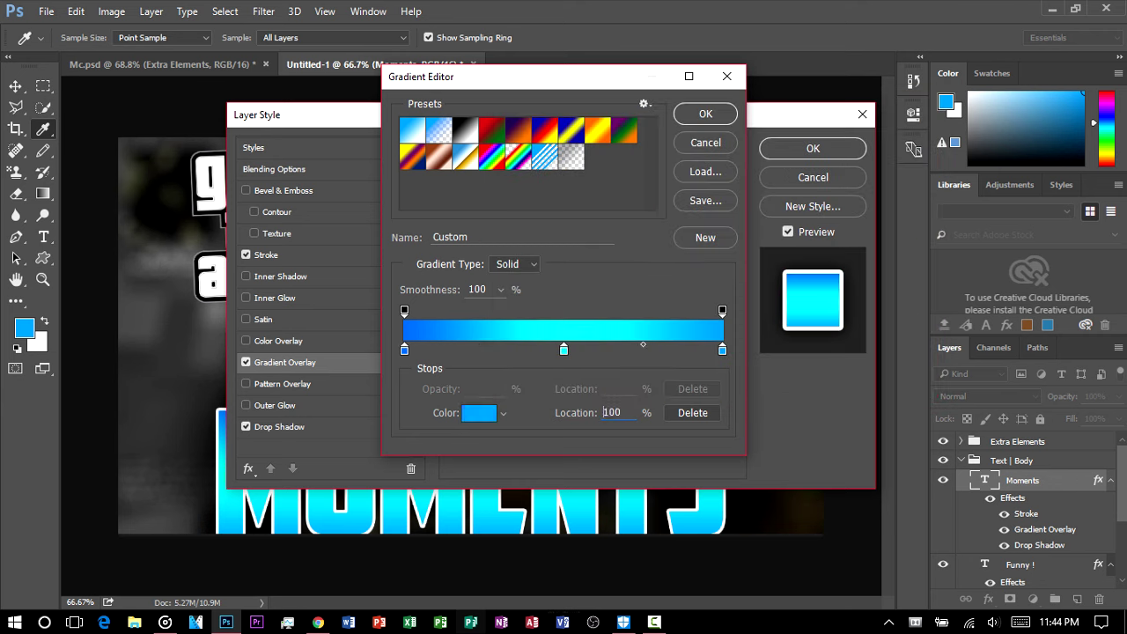
click(802, 384)
key(ctrl+a)
key(ctrl+v)
key(Return)
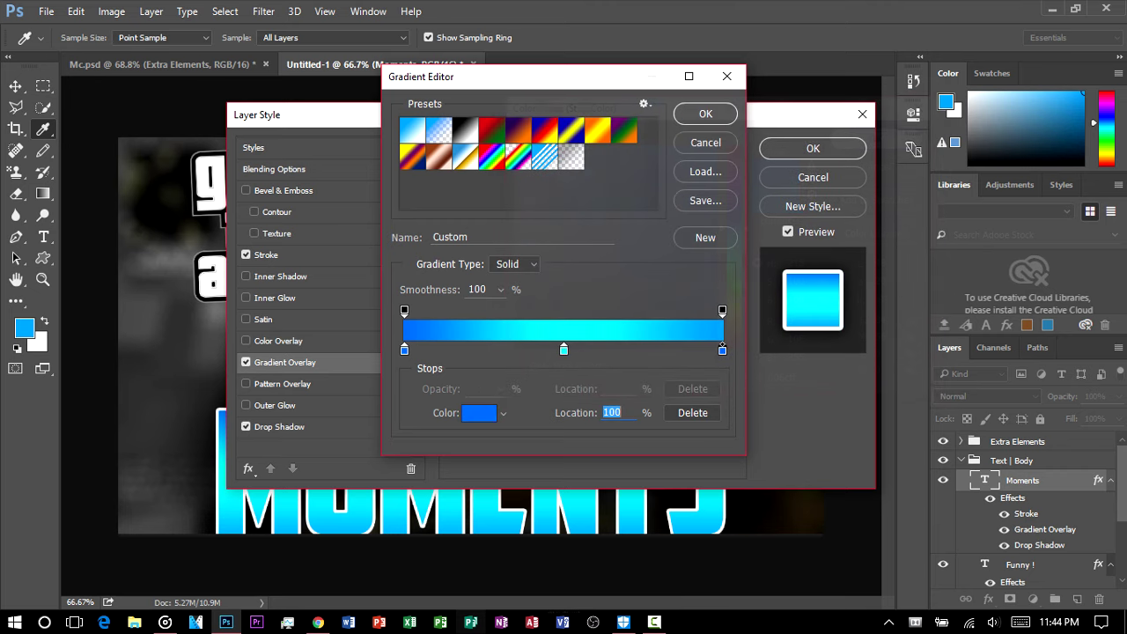
key(Return)
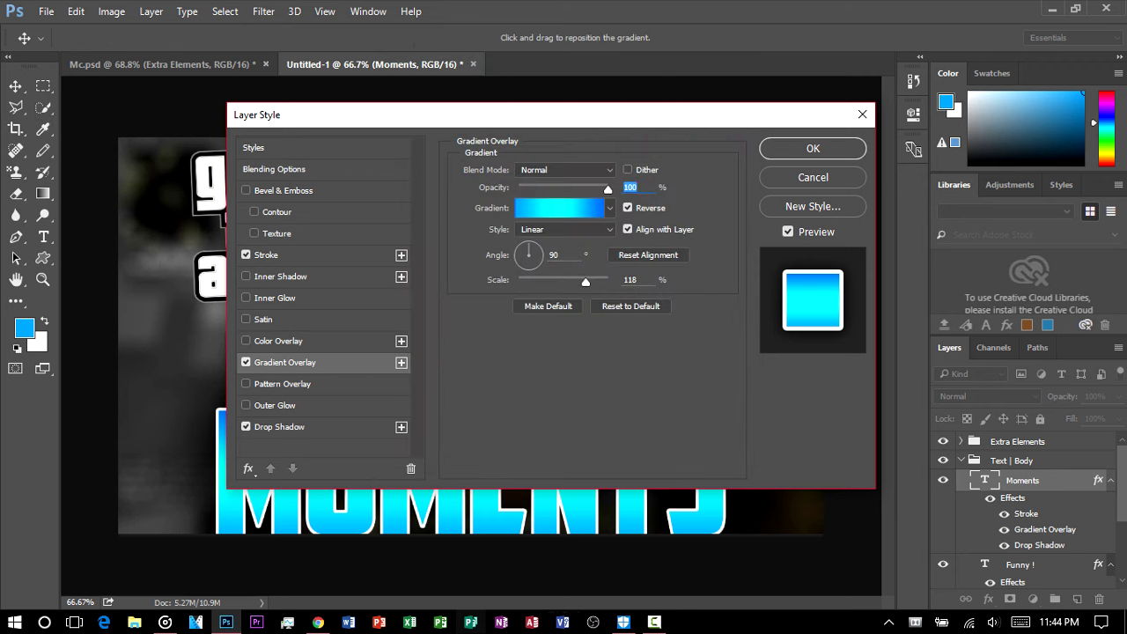
Set the "Moments" gradient overlay's scale to 107% and apply the layer style.
drag(586, 282, 572, 282)
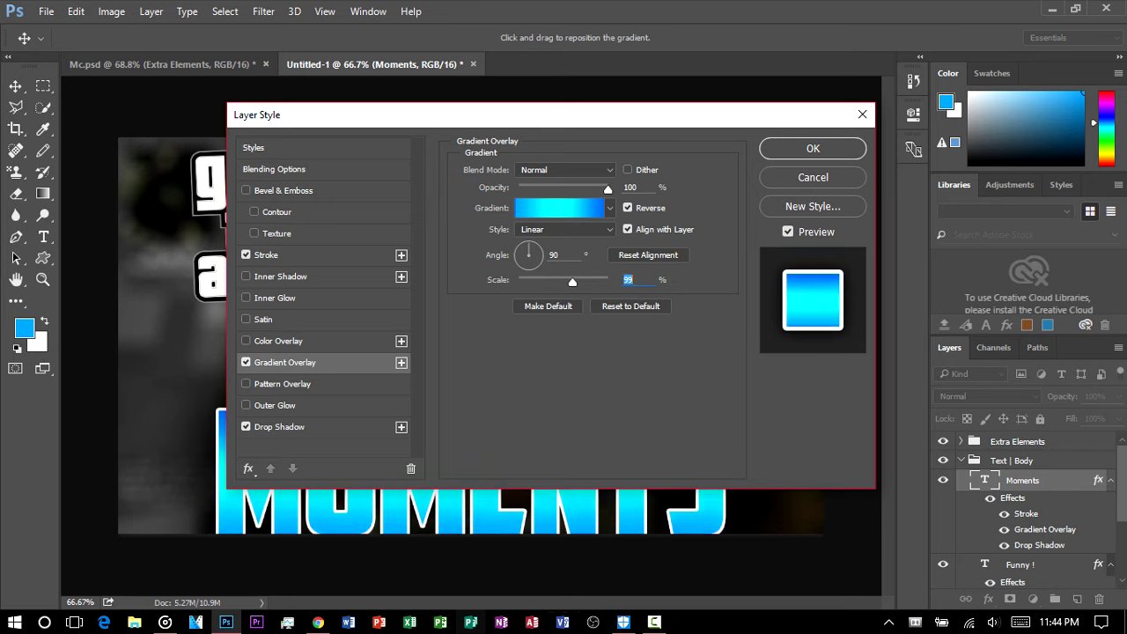
mouse_move(572, 282)
mouse_down()
mouse_move(546, 282)
mouse_move(574, 282)
mouse_up()
key(Down)
key(Down)
key(Down)
key(Down)
key(Down)
key(Down)
key(Down)
key(Down)
key(Down)
key(Down)
key(Down)
key(Down)
key(Down)
key(Down)
key(Down)
key(Down)
key(Down)
key(Down)
key(Down)
key(Down)
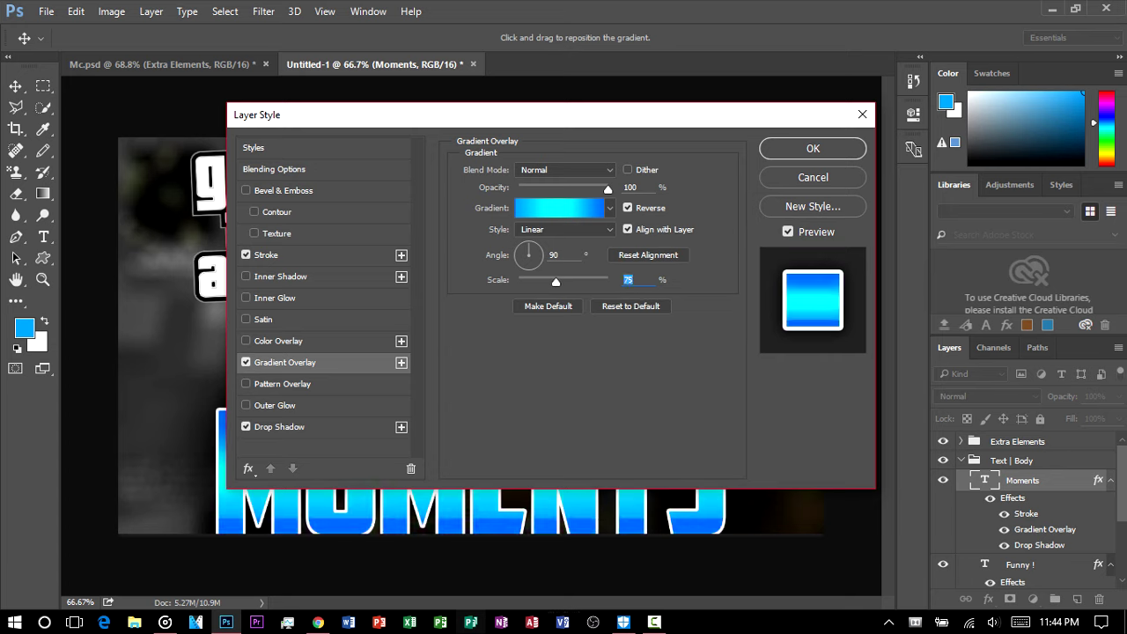
key(Up)
key(Up)
key(Up)
key(Up)
key(Up)
key(Up)
key(Up)
key(Up)
key(Up)
key(Up)
key(Up)
key(Up)
key(Up)
key(Up)
key(Up)
key(Up)
key(Up)
key(Up)
key(Up)
key(Up)
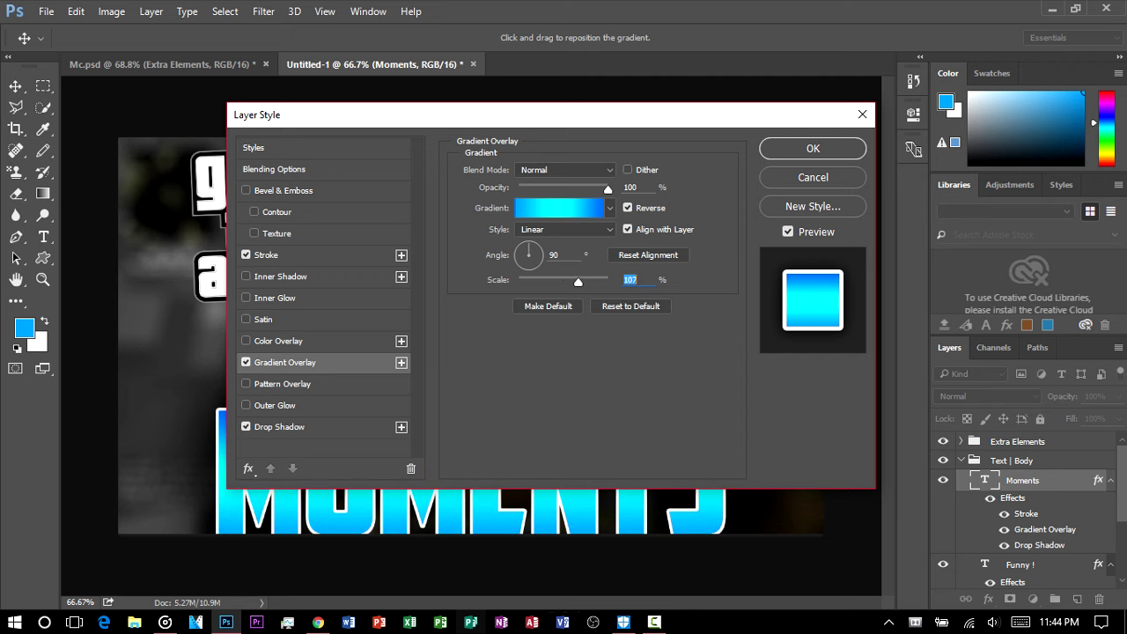
click(813, 148)
Move the "Moments" text slightly up, away from the canvas's bottom edge.
key(ctrl+h)
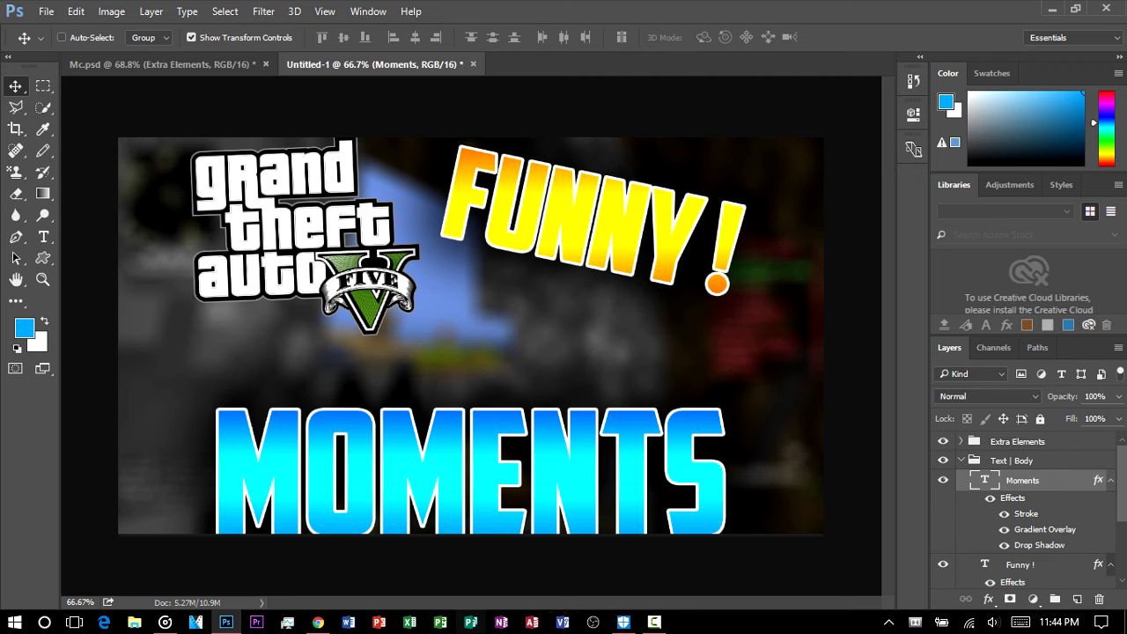
mouse_move(503, 447)
mouse_down()
mouse_move(516, 424)
mouse_move(503, 427)
mouse_up()
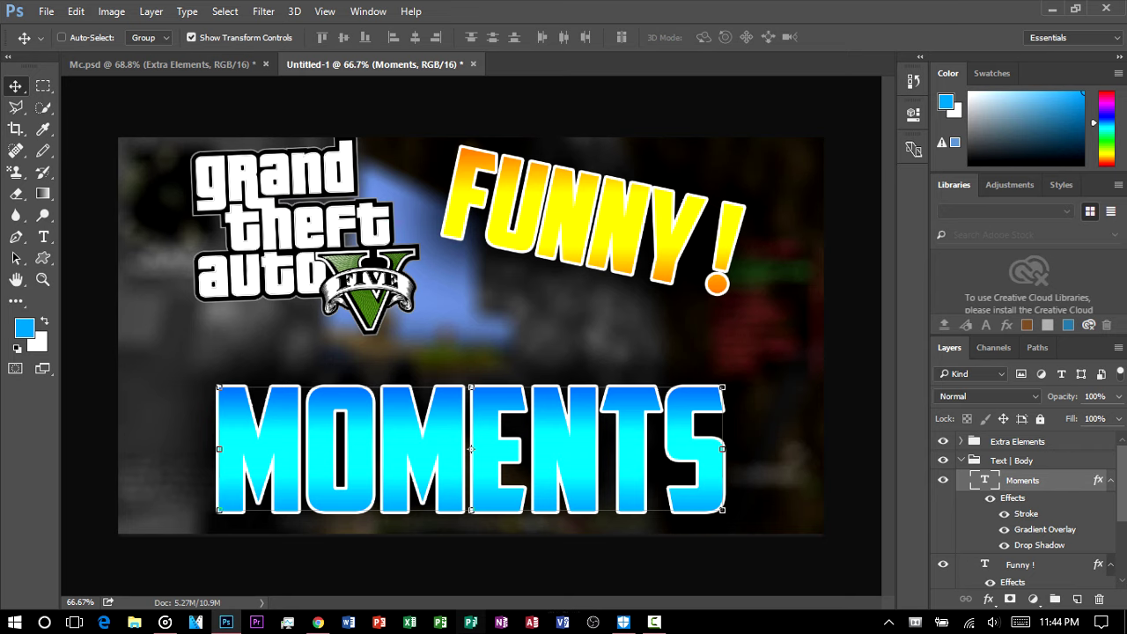
Collapse the Text | Body group, then expand and select the Extra Elements group.
click(961, 460)
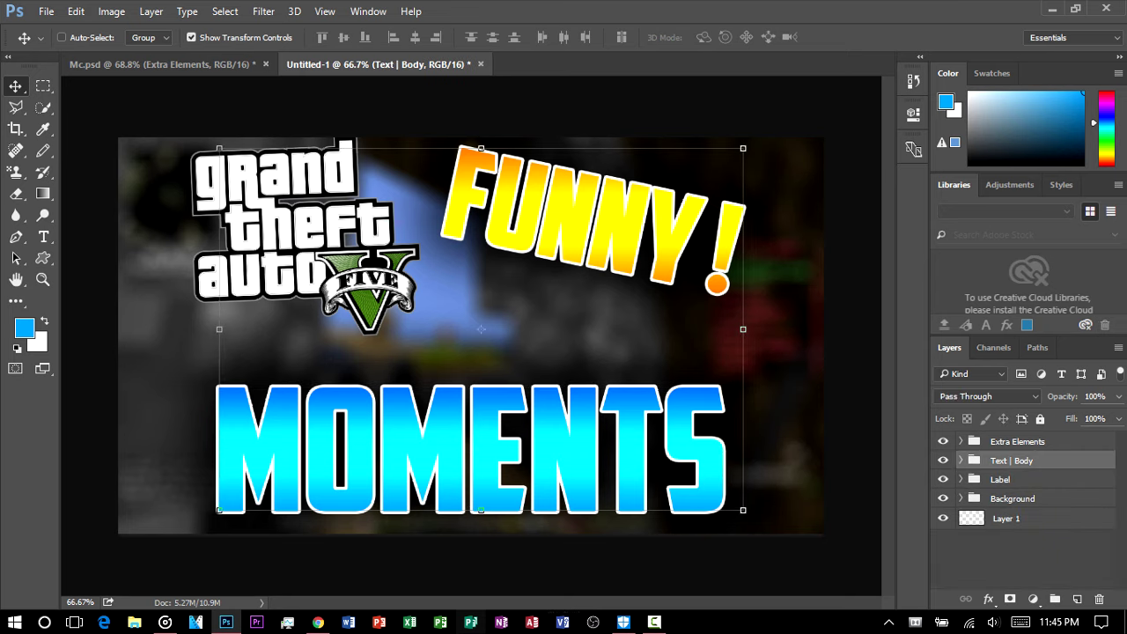
click(962, 441)
click(1017, 442)
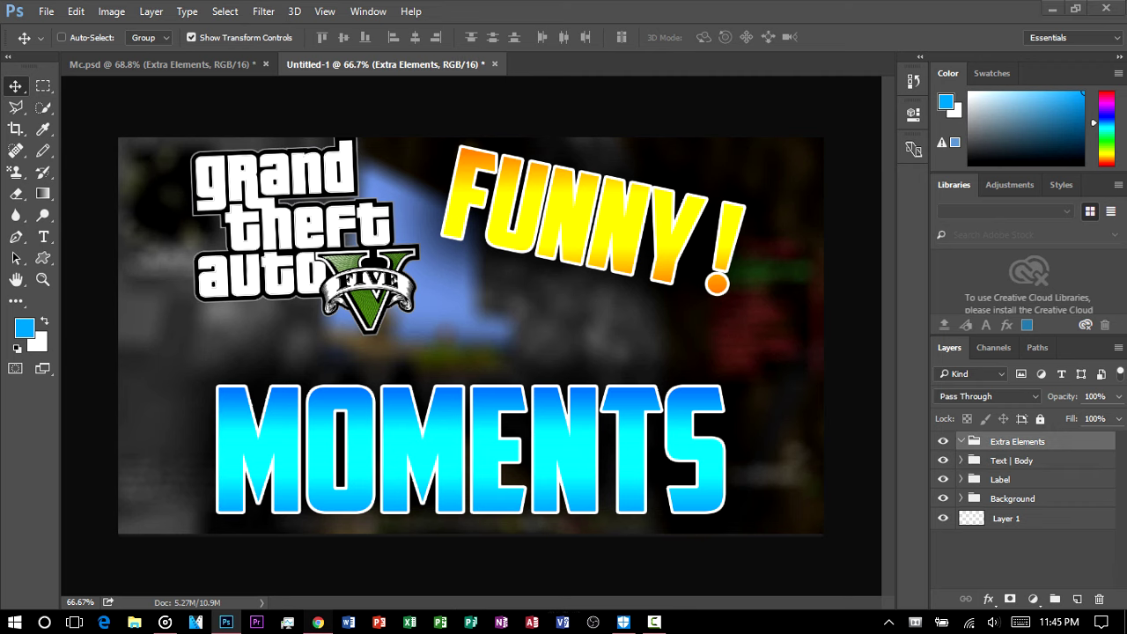
Switch to Chrome and return to the "Gta 5 logo" Google search, selecting its query text for a new image search.
click(318, 623)
click(228, 12)
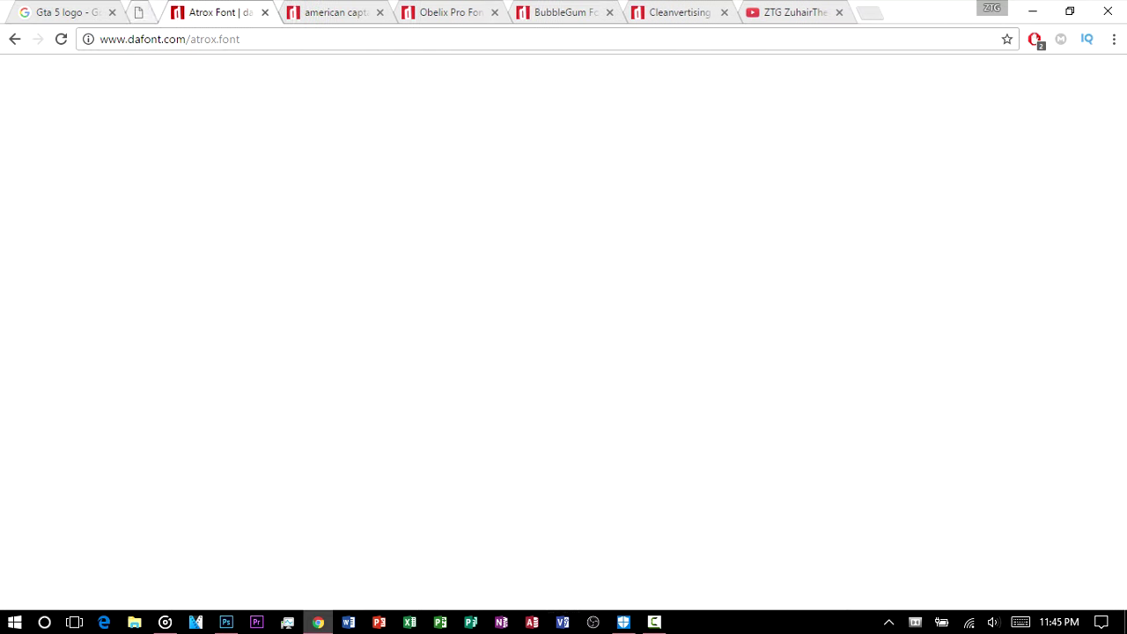
click(69, 13)
click(264, 78)
key(ctrl+a)
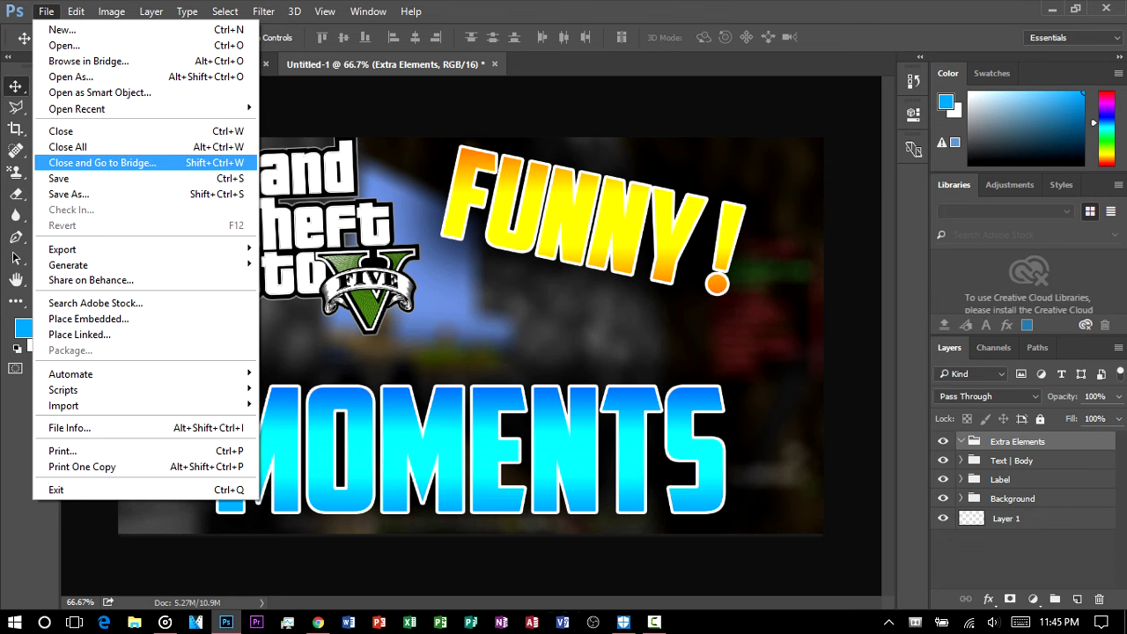
Place the car image 756dRAt.png over the "Funny !" text at about 93% scale, inside the Extra Elements group.
click(88, 319)
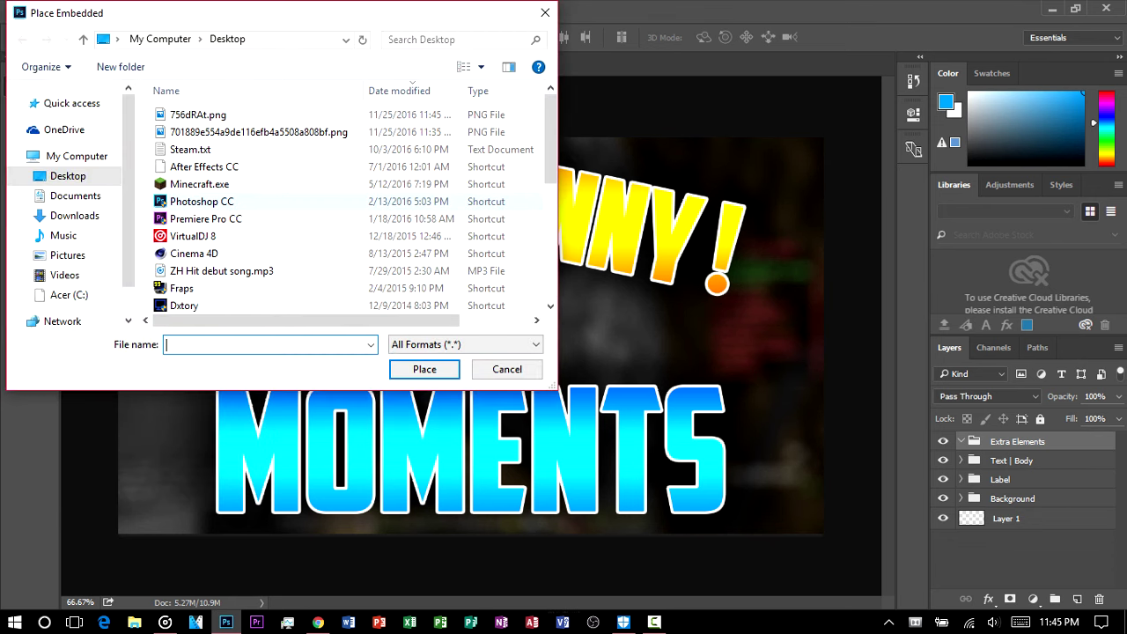
double_click(198, 115)
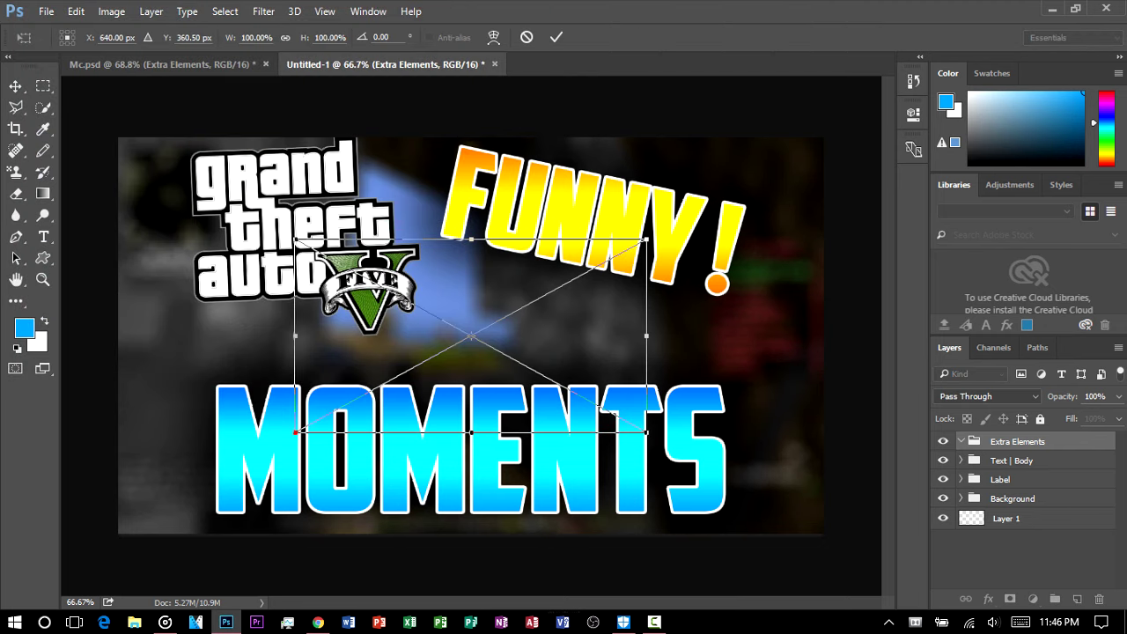
drag(599, 239, 777, 192)
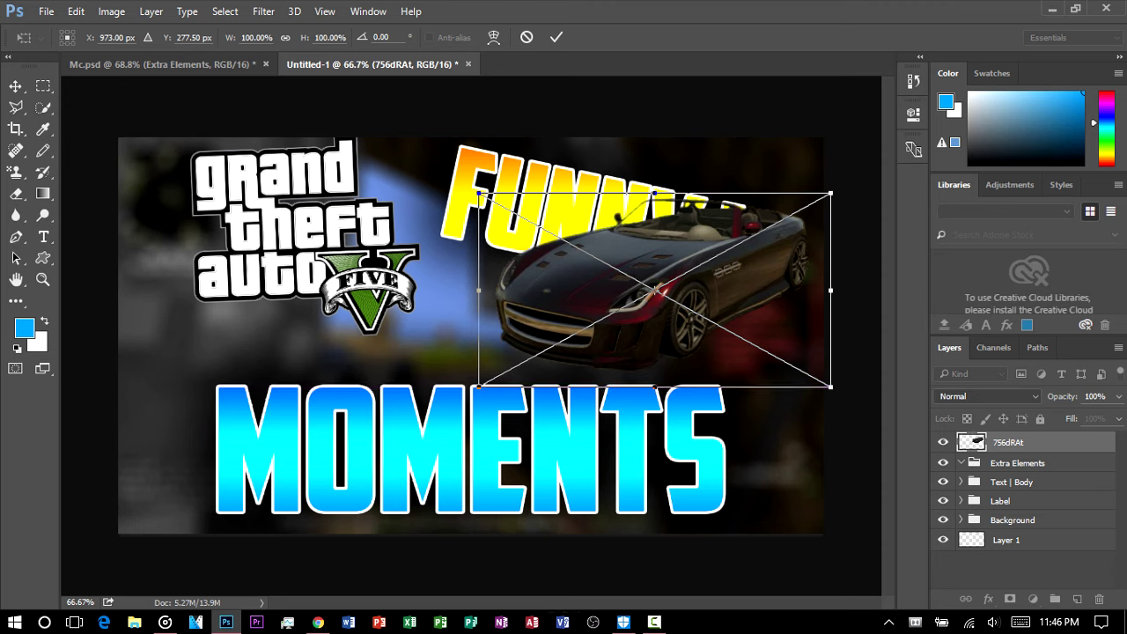
drag(831, 193, 806, 206)
drag(742, 294, 743, 257)
click(556, 37)
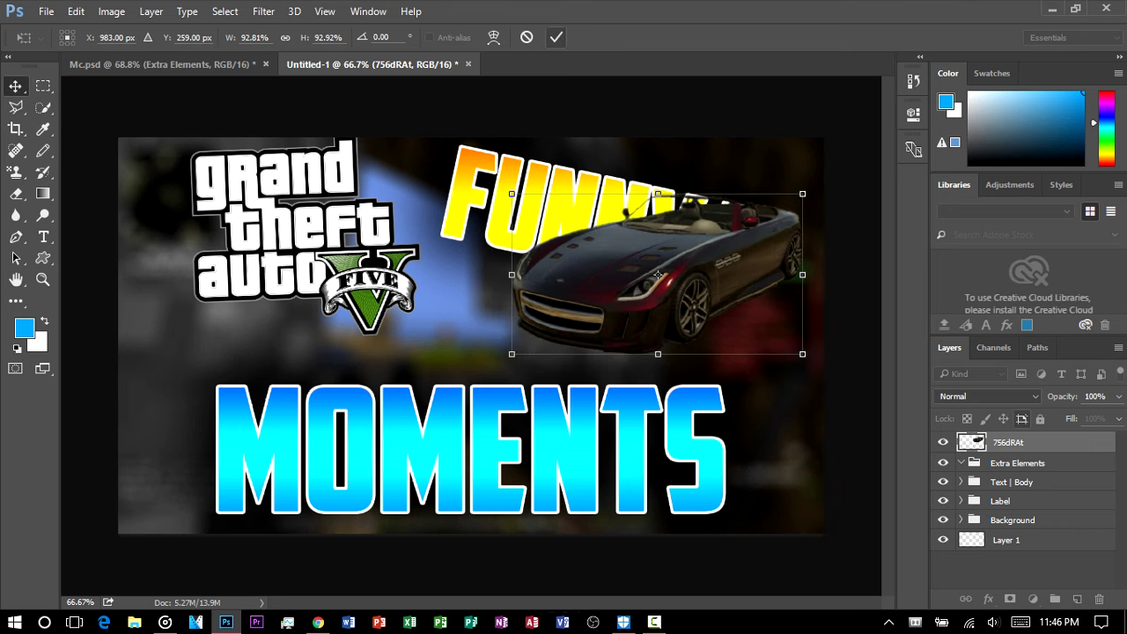
drag(1013, 442, 1013, 471)
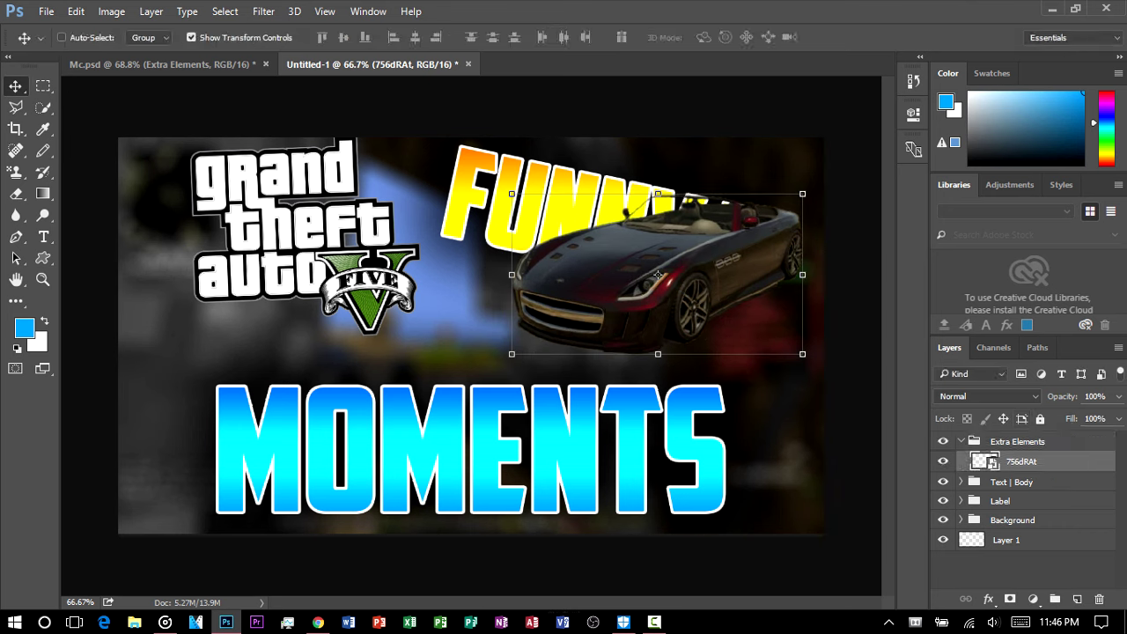
Give the car layer a black 155 px drop shadow and a white 5 px outside stroke.
right_click(1037, 462)
click(731, 101)
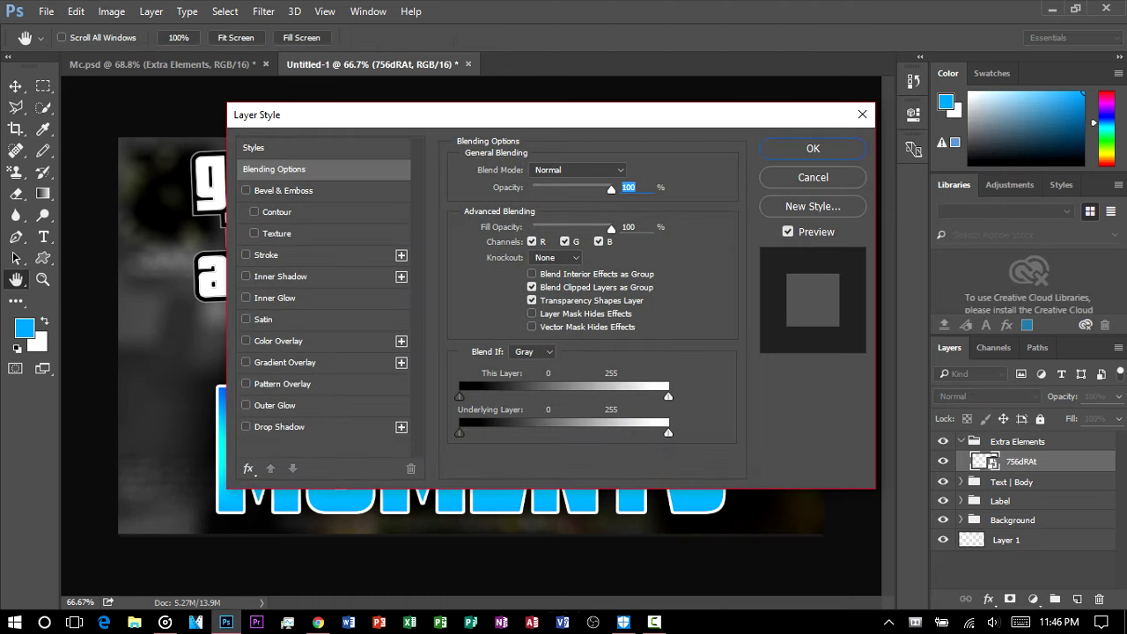
click(279, 427)
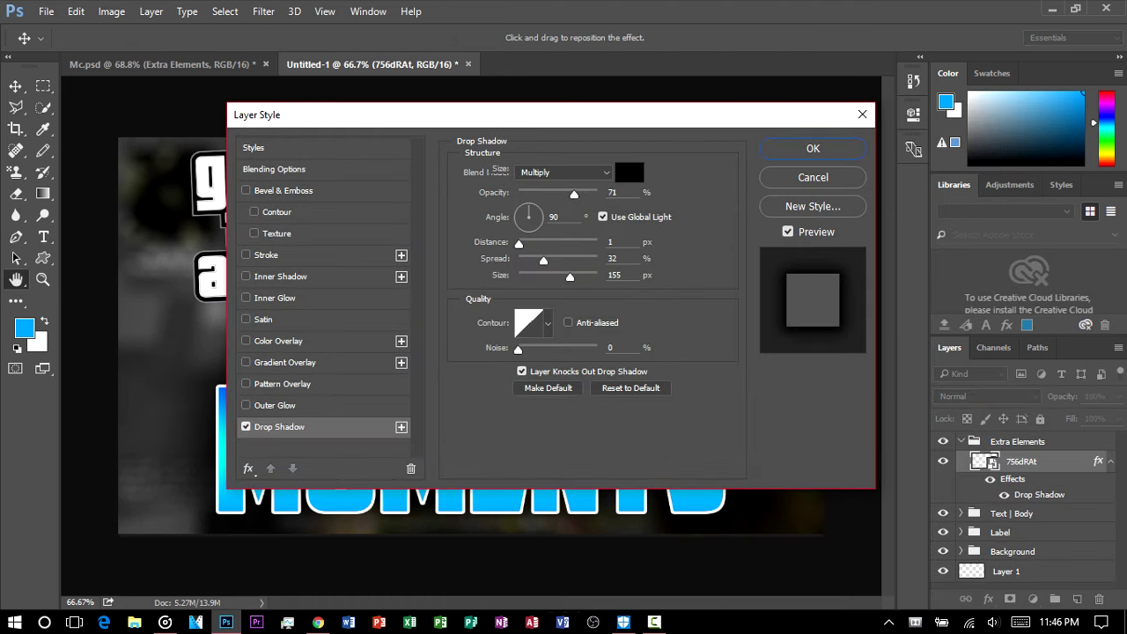
click(266, 255)
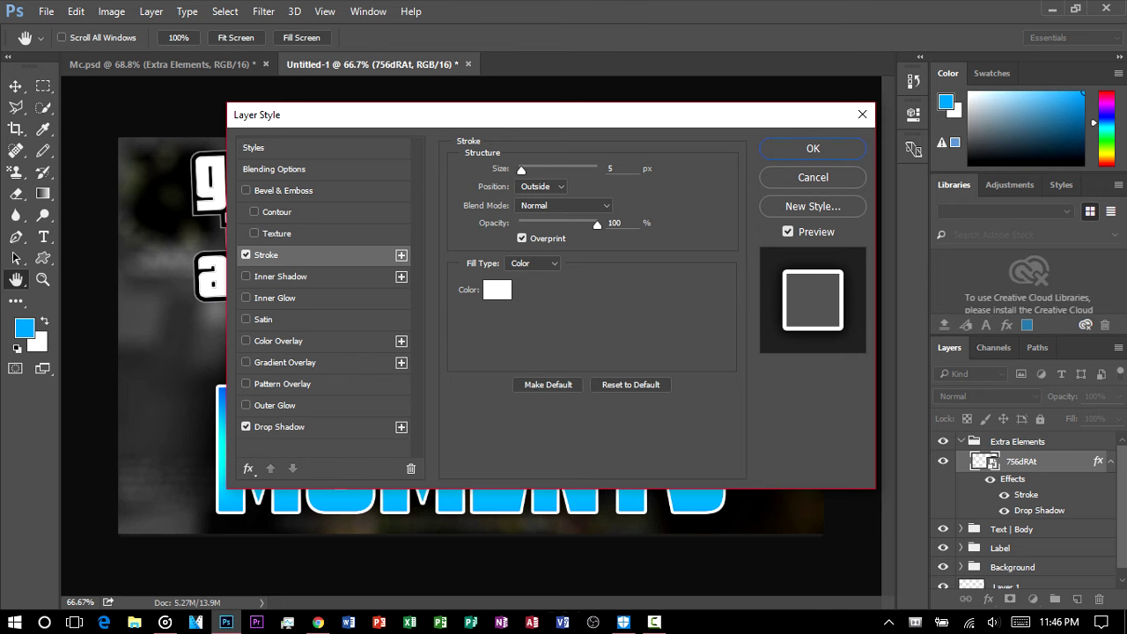
click(813, 148)
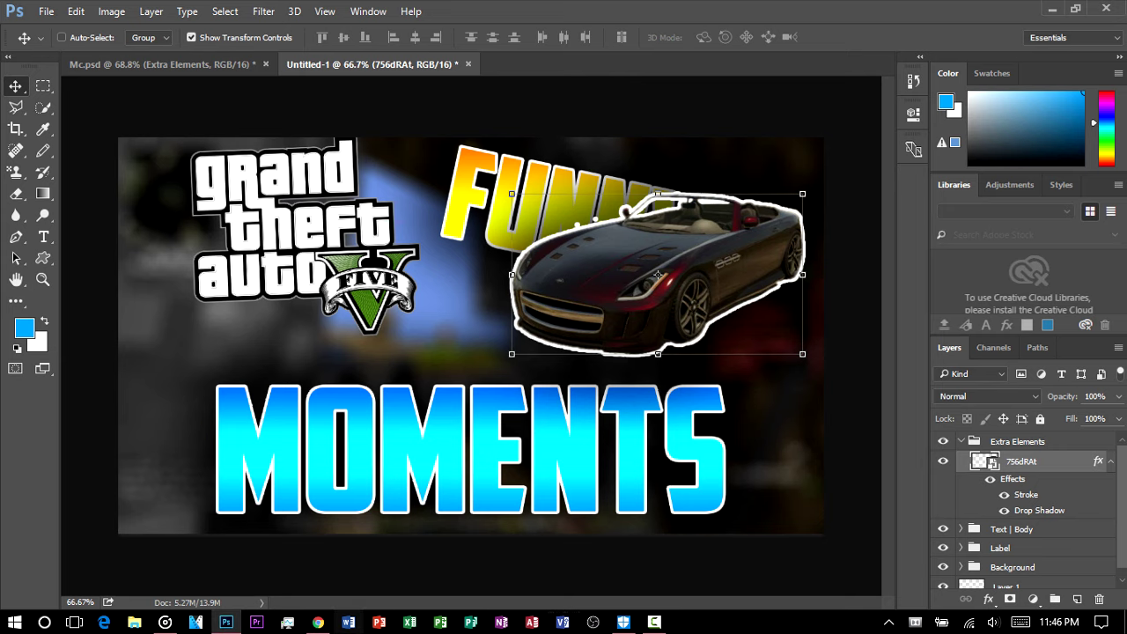
Switch to Chrome and search Google Images for transparent pictures of the GTA V character Michael.
key(alt+Tab)
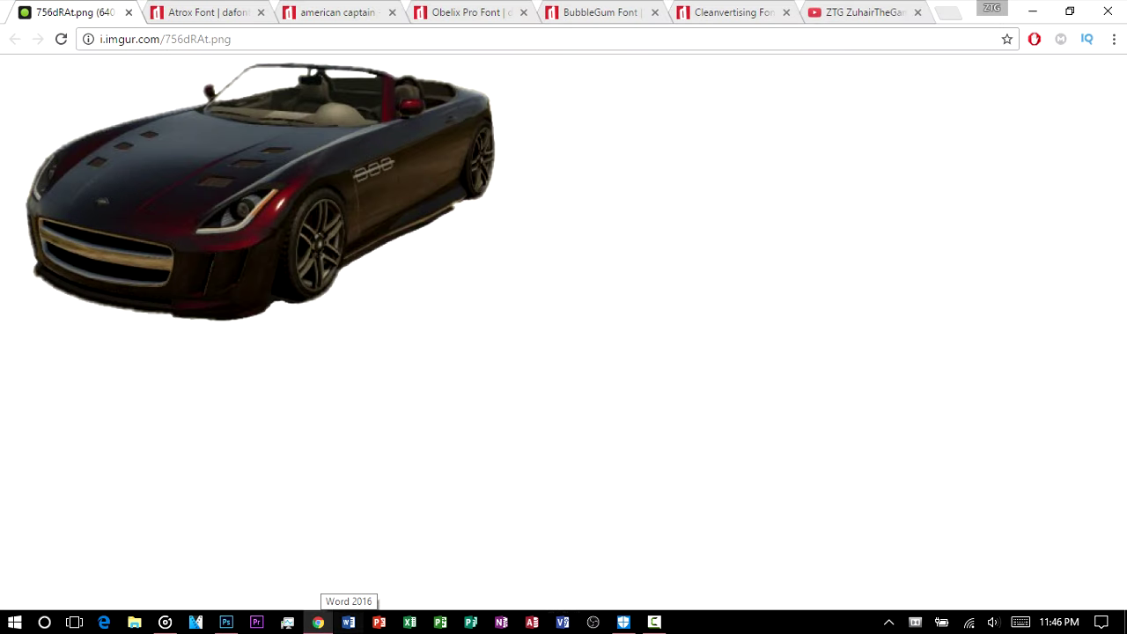
key(ctrl+l)
text(google.com)
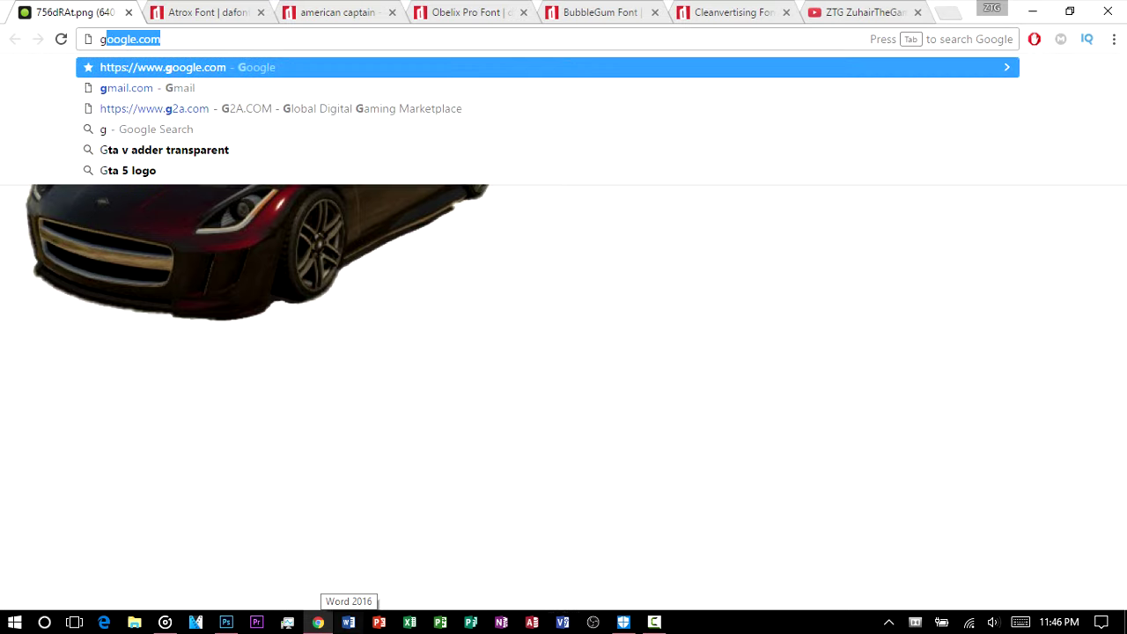
key(Return)
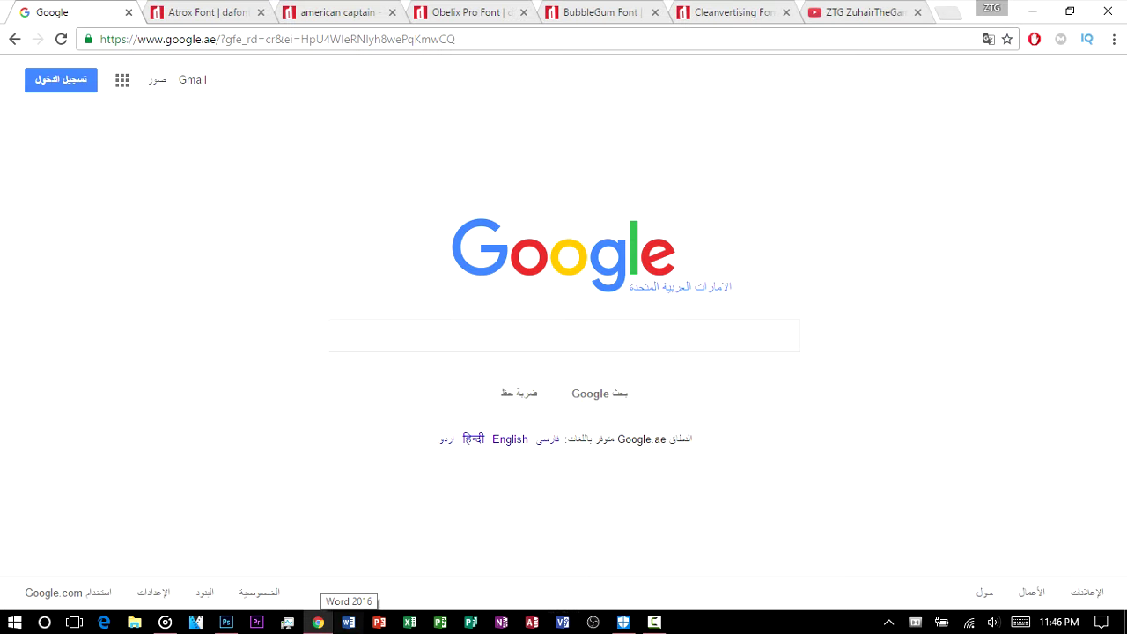
text(michael )
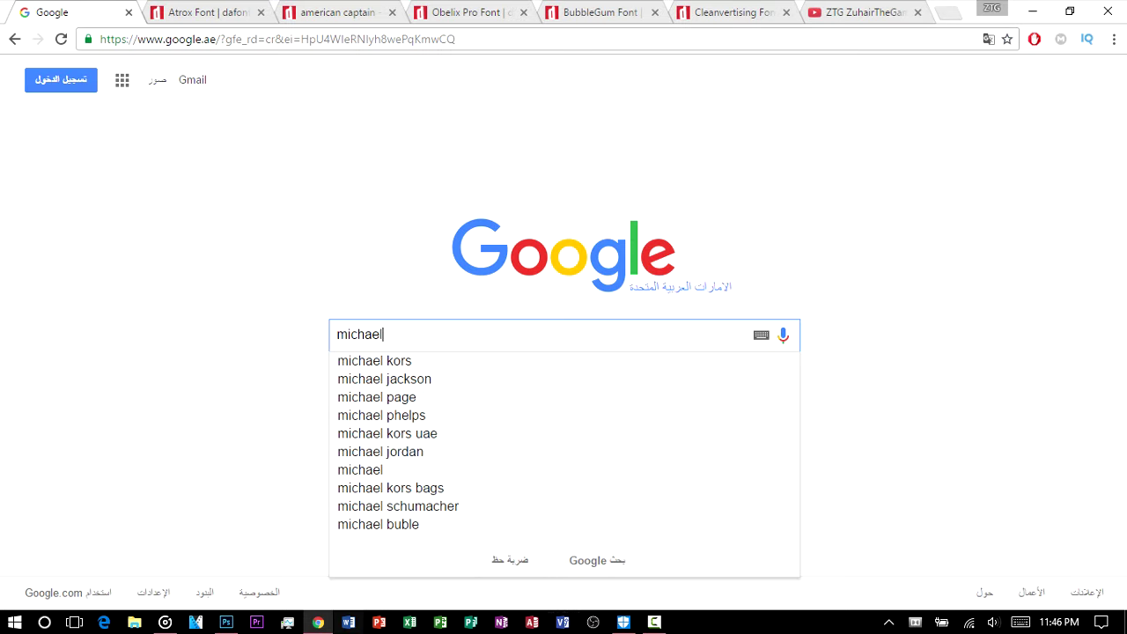
text(gtav)
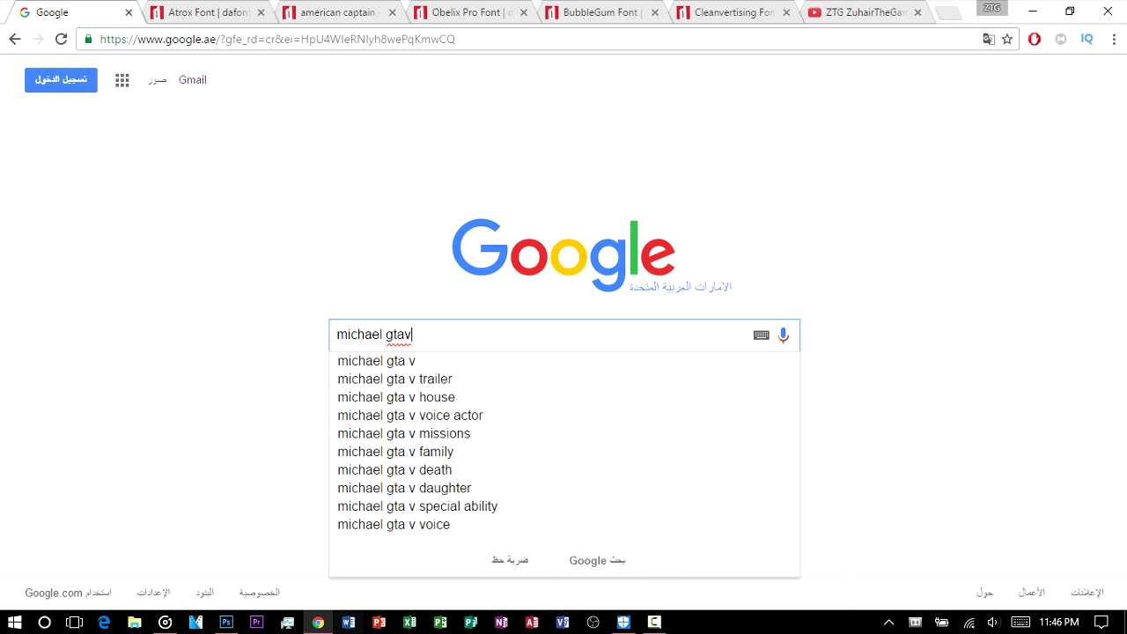
key(Return)
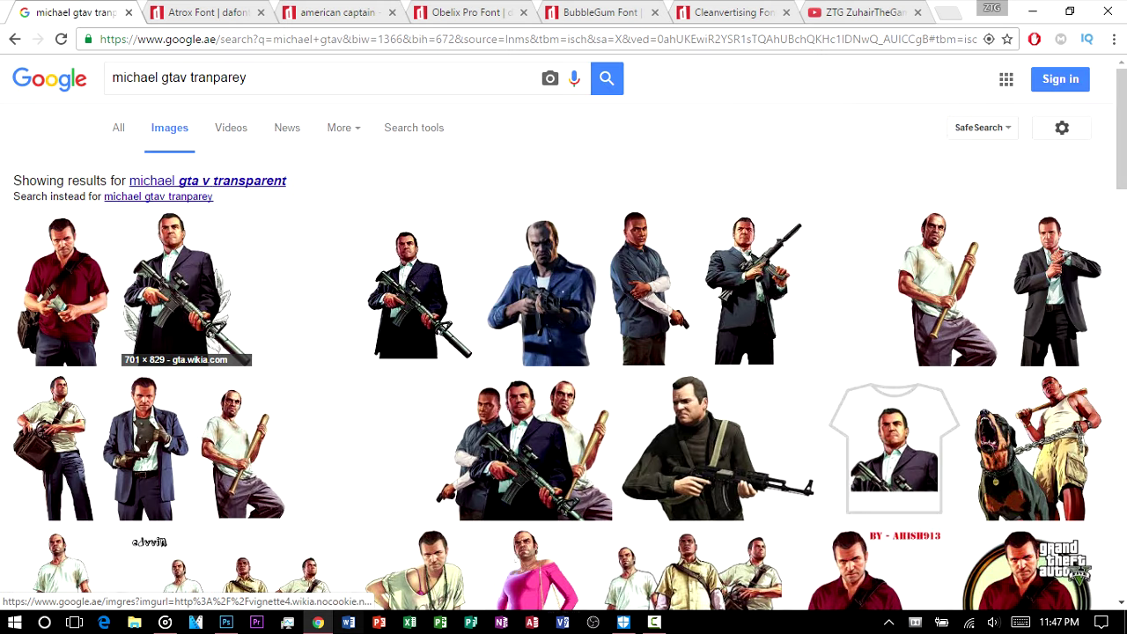
Open the 466 × 720 transparent image of Michael in the maroon shirt at full size and save it to the desktop.
click(61, 291)
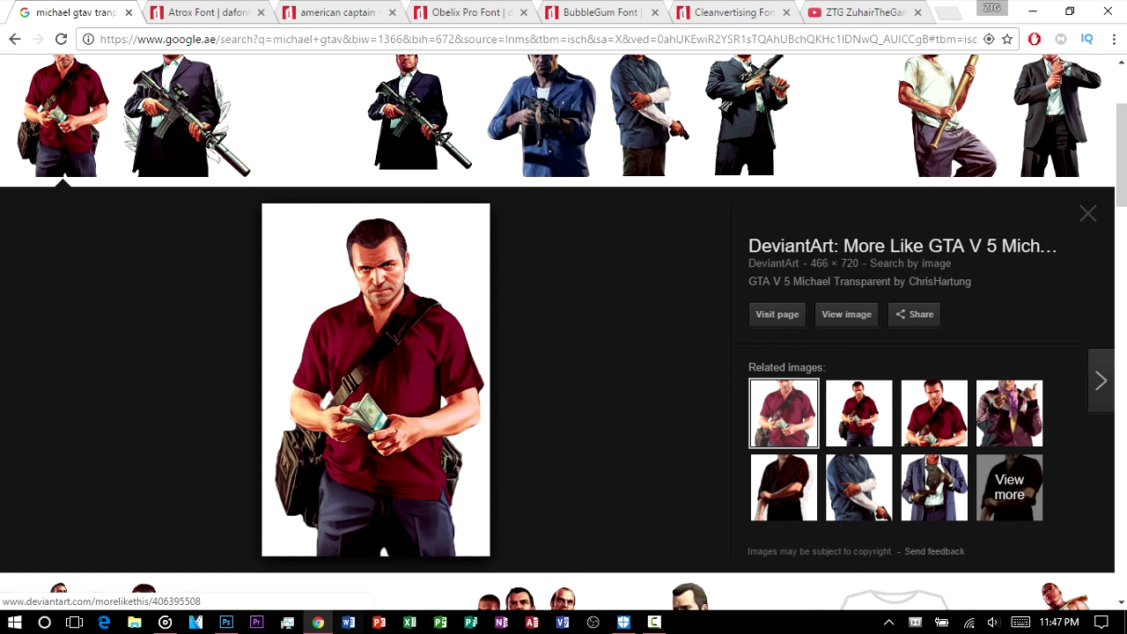
right_click(368, 347)
click(447, 199)
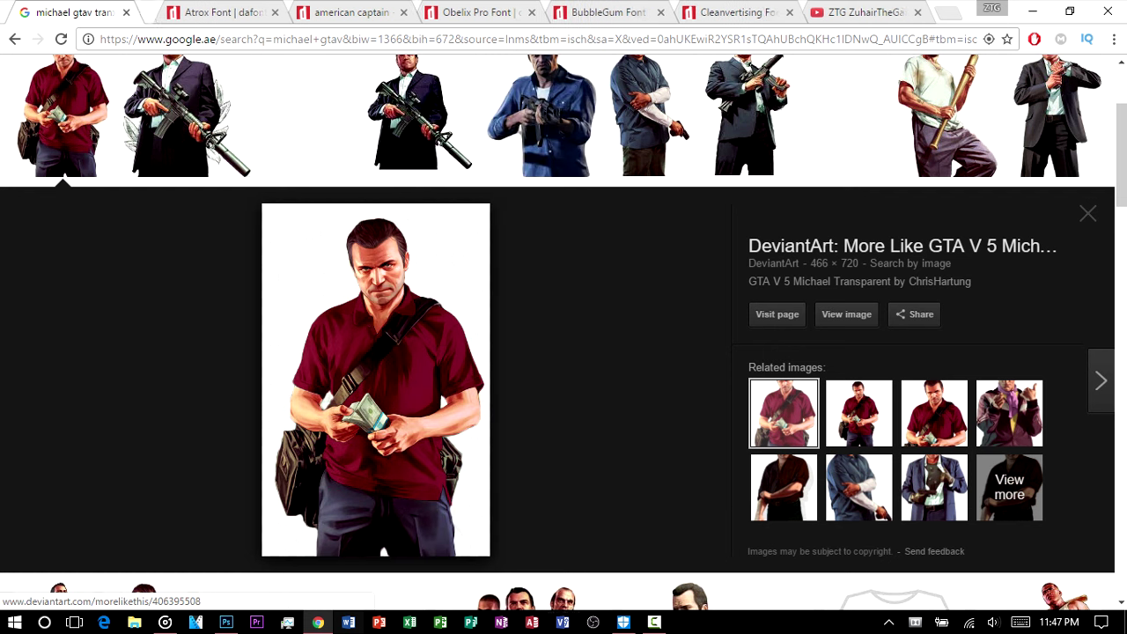
click(172, 12)
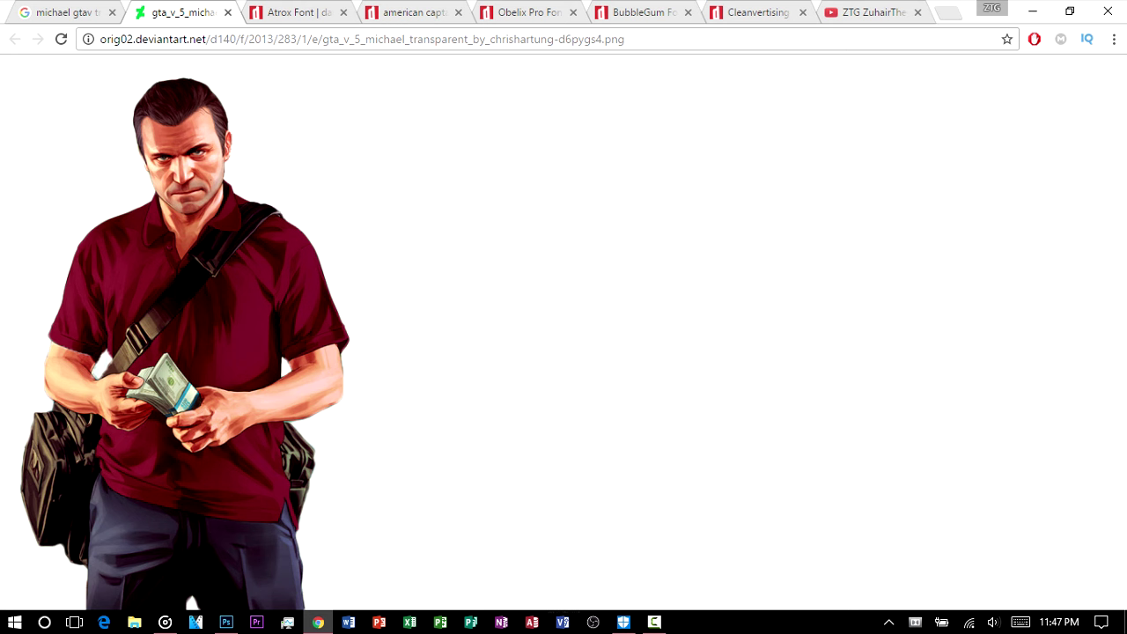
key(super+d)
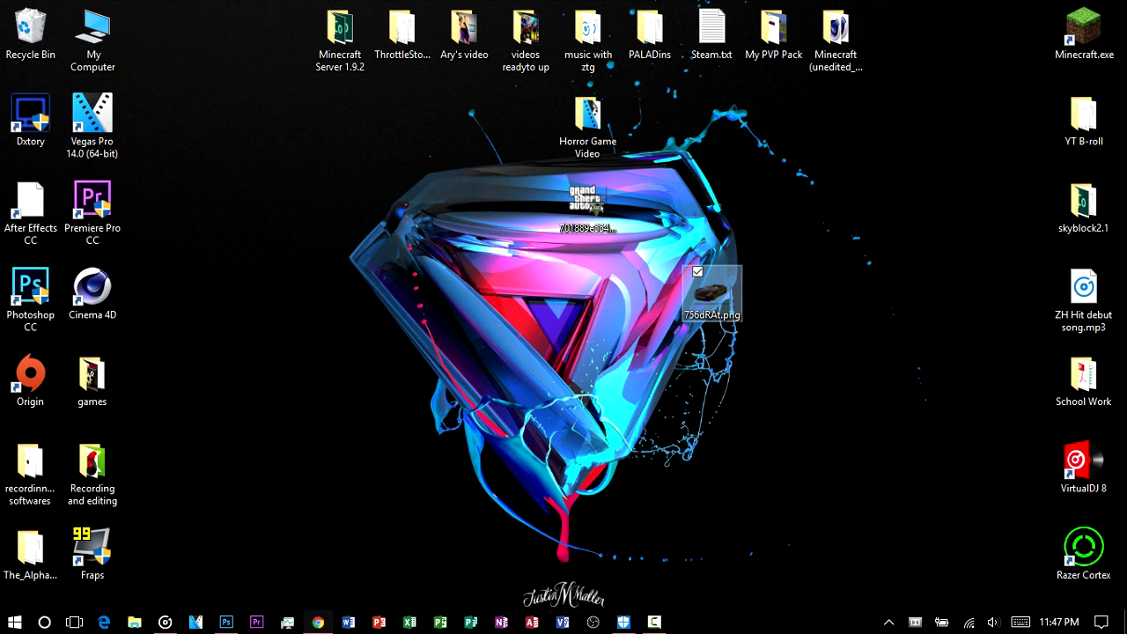
drag(653, 293, 650, 287)
click(793, 352)
Return to Photoshop and place the Michael PNG over the canvas's lower-left corner, scaled to about 86.35% and rotated 18.78°, inside Extra Elements.
key(alt+Tab)
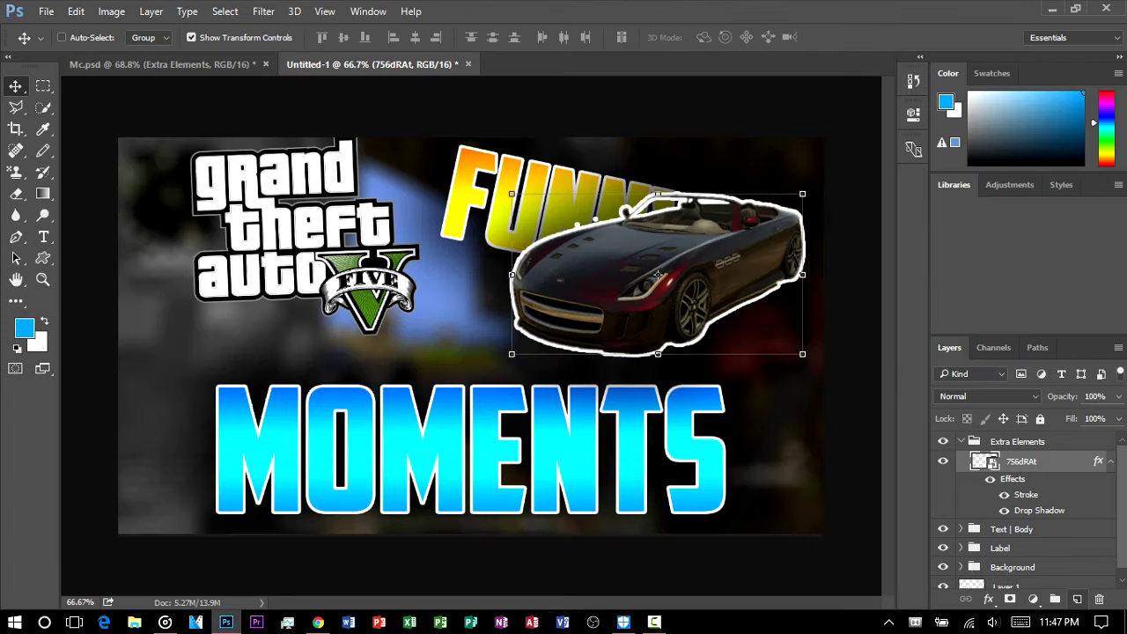
key(ctrl+shift+alt+n)
click(46, 12)
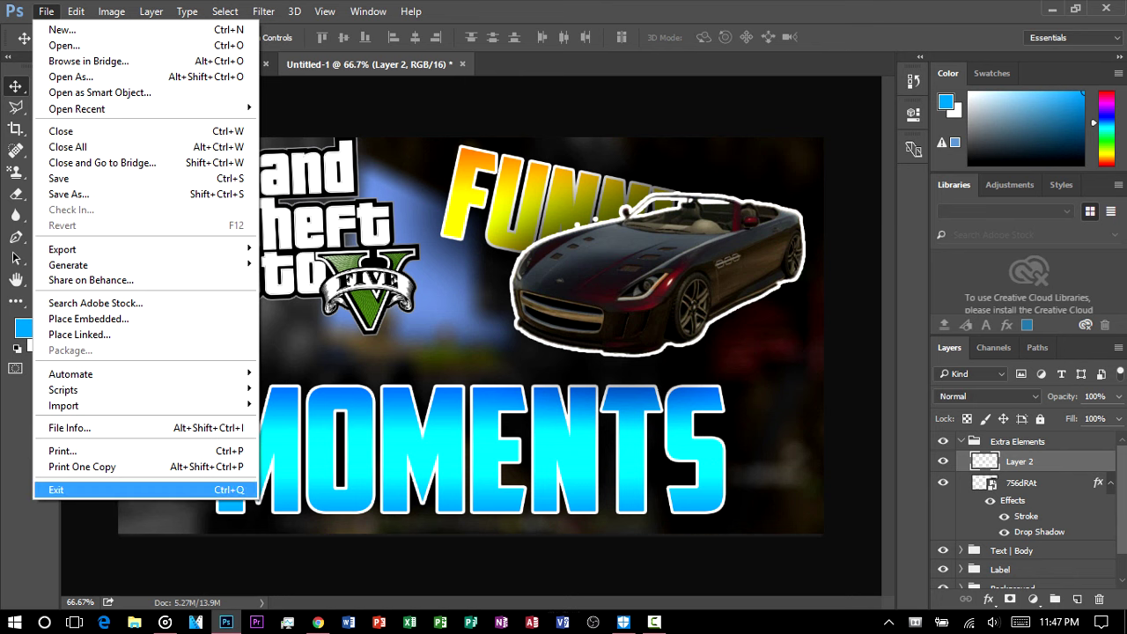
click(88, 319)
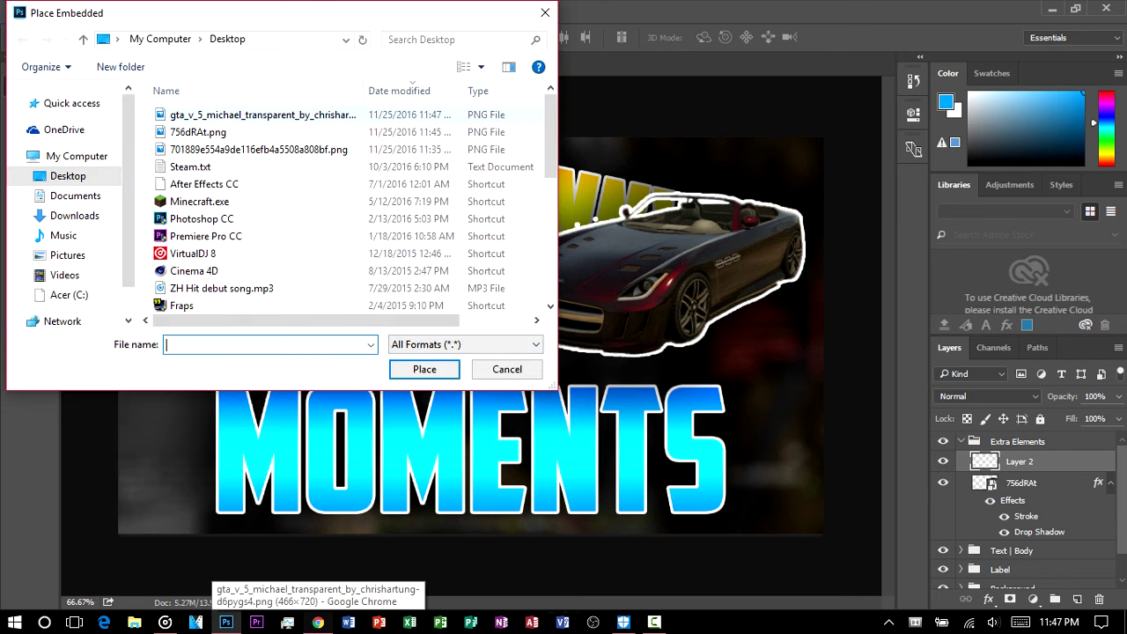
double_click(273, 116)
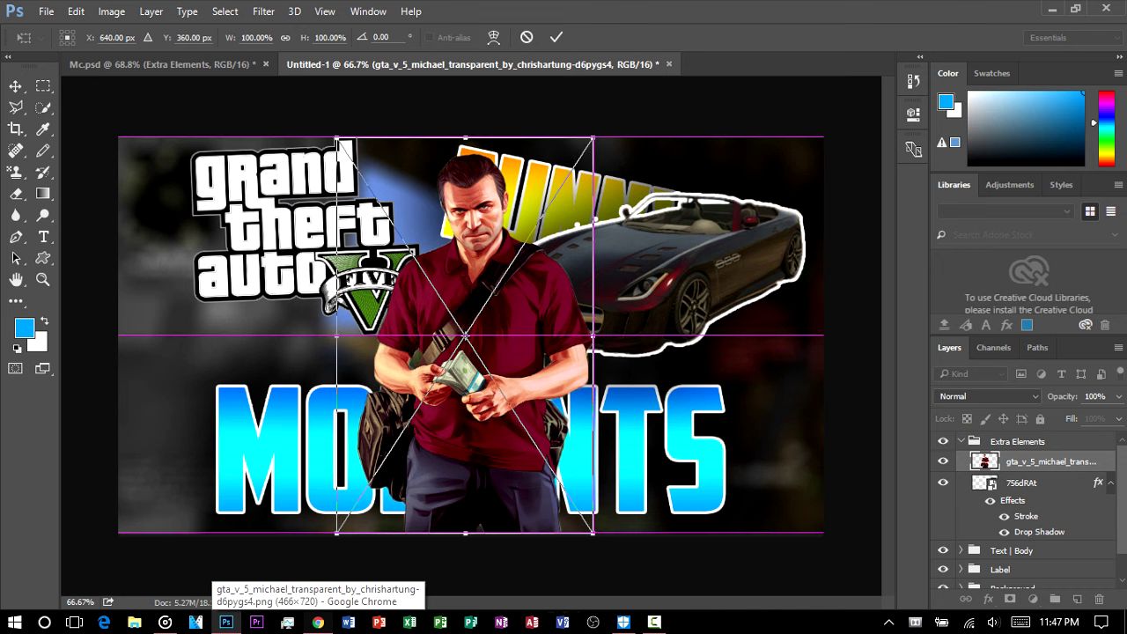
drag(568, 370, 313, 410)
drag(322, 363, 333, 419)
drag(262, 461, 336, 479)
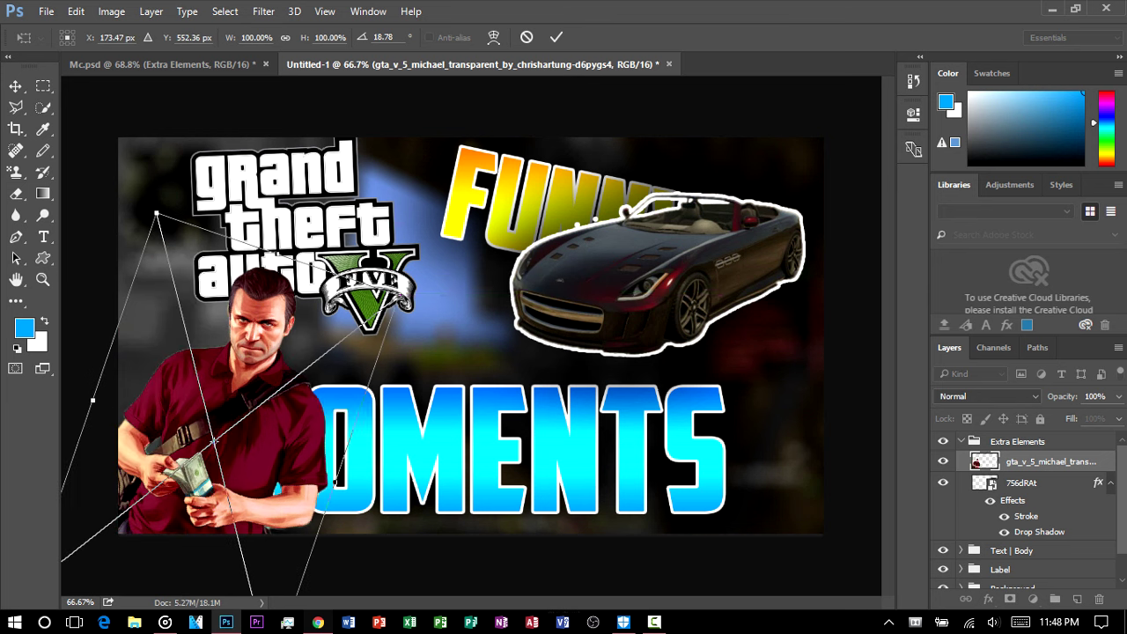
drag(370, 325, 348, 337)
drag(268, 442, 268, 397)
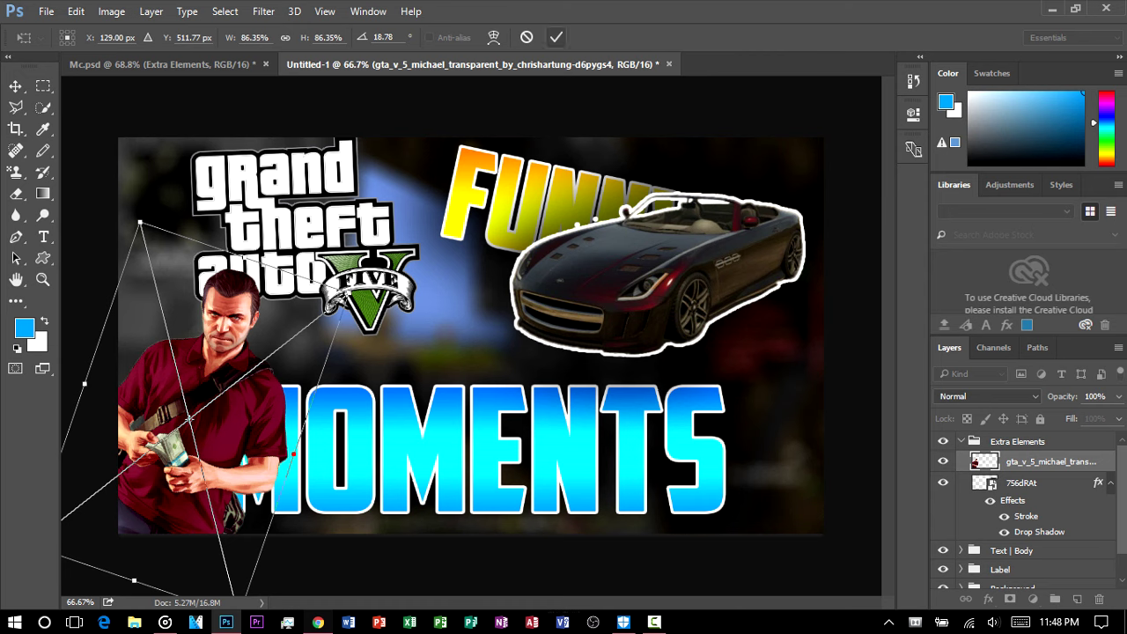
click(556, 37)
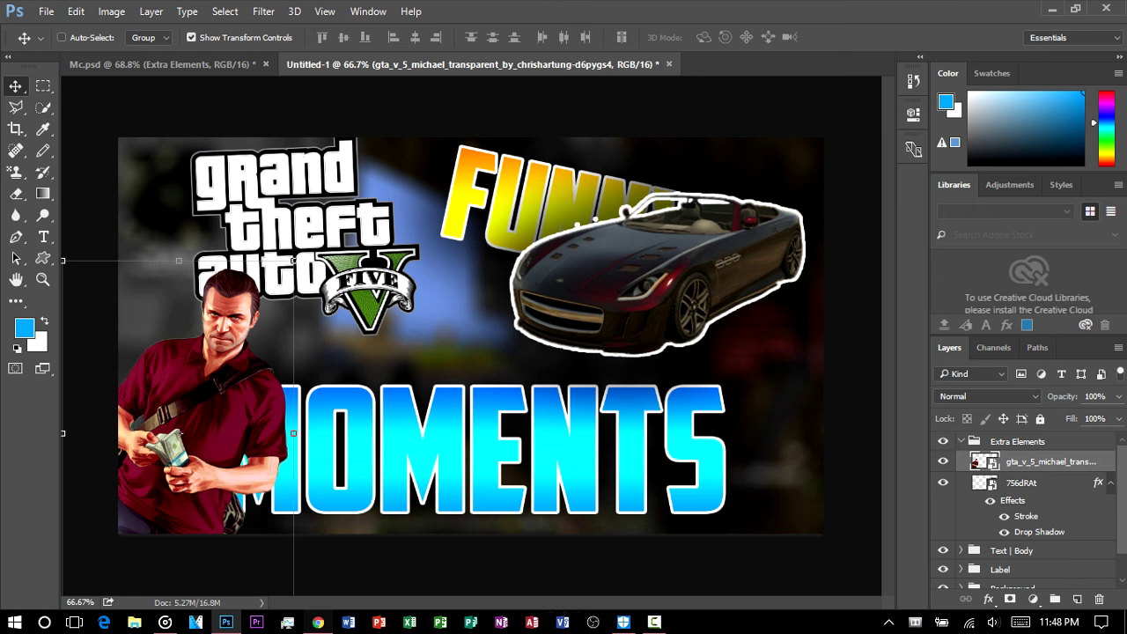
Give the Michael layer a drop shadow and collapse the Extra Elements group.
right_click(1044, 461)
click(736, 101)
click(962, 441)
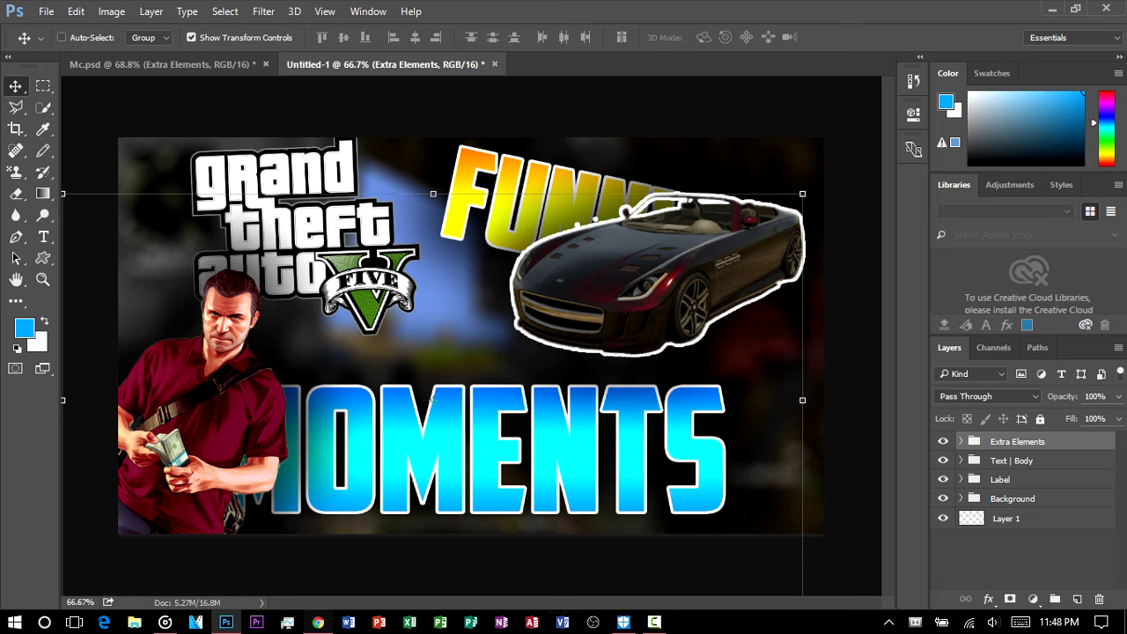
Expand the Text | Body group and move the "Moments" text right so it starts beside the Michael image.
key(alt+bracketleft)
click(962, 461)
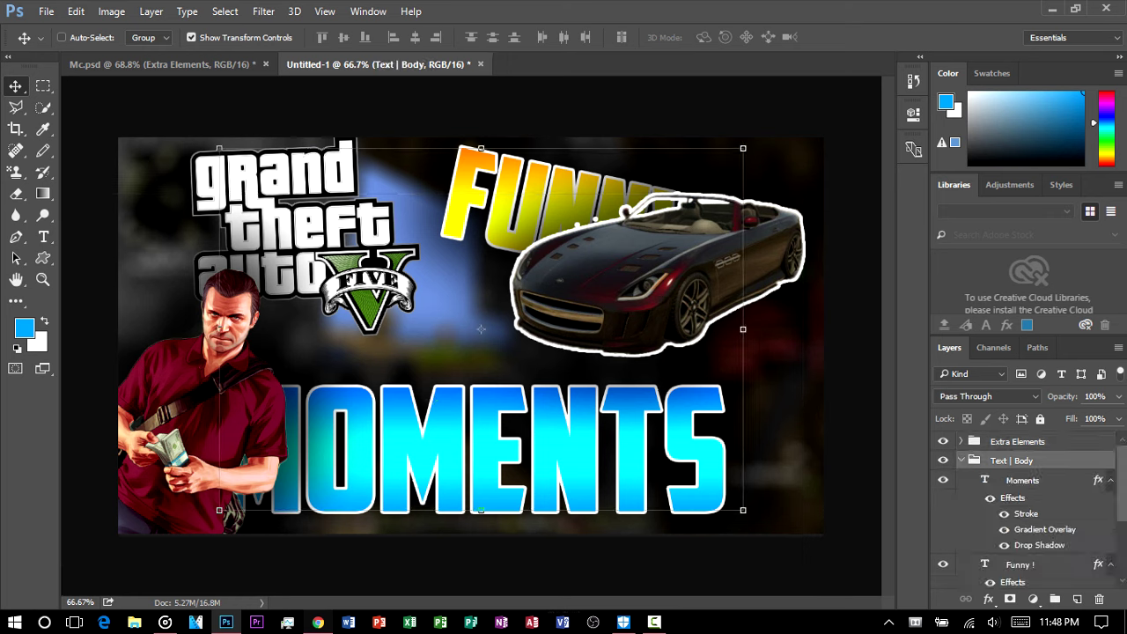
click(1024, 481)
key(ctrl+h)
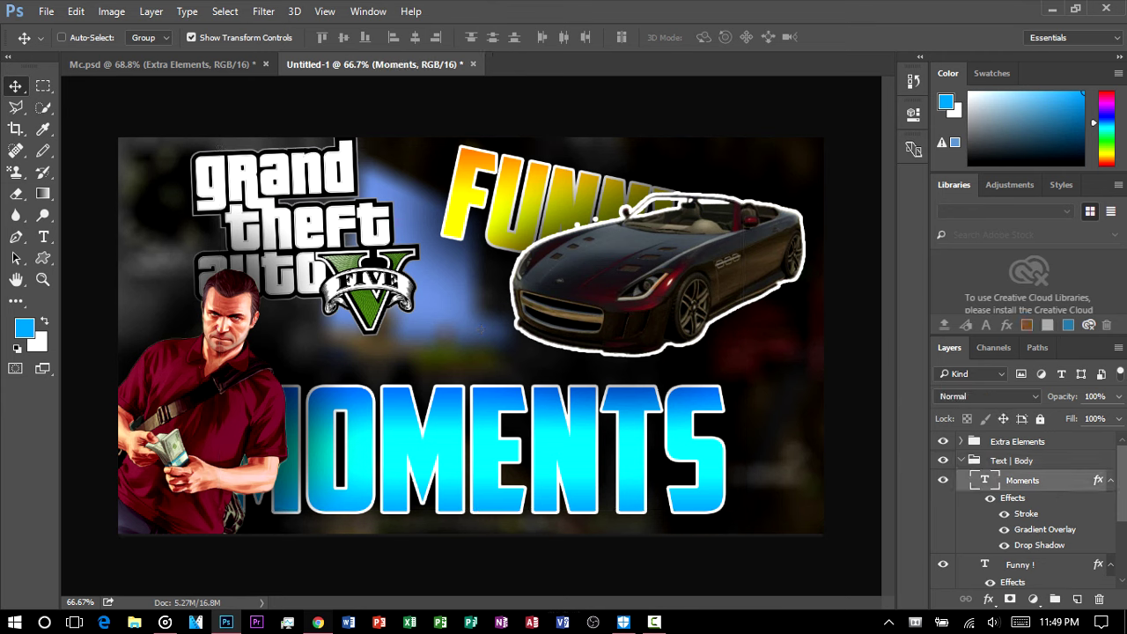
drag(580, 402, 628, 402)
Rotate the "Moments" text about -7.7° so it slopes upward, and nudge it slightly right and up.
key(ctrl+t)
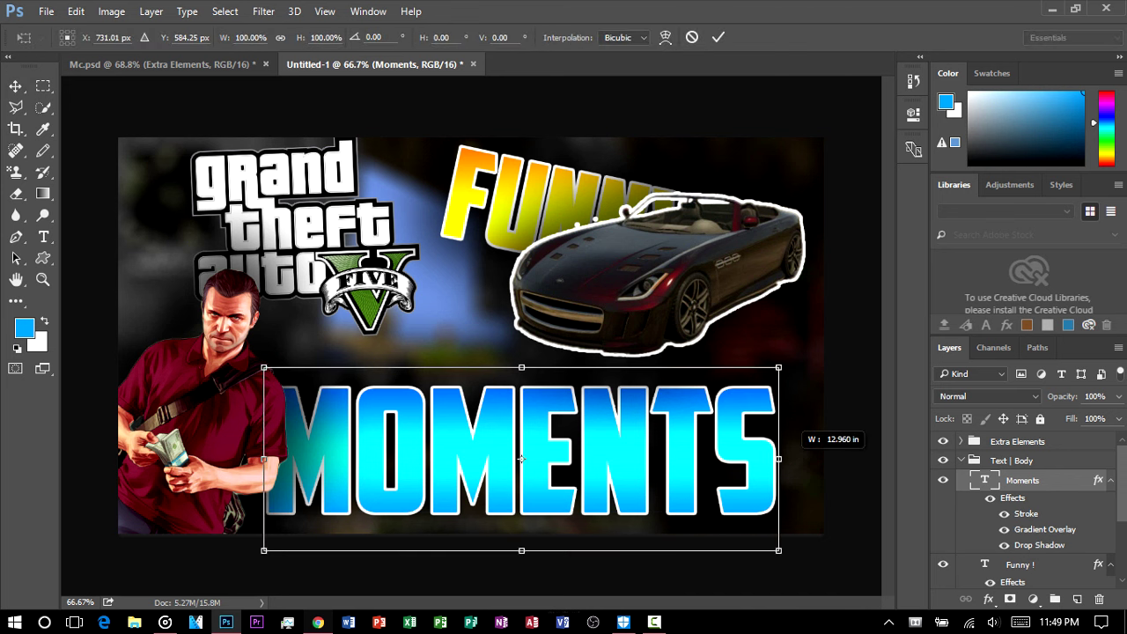
drag(786, 458, 799, 424)
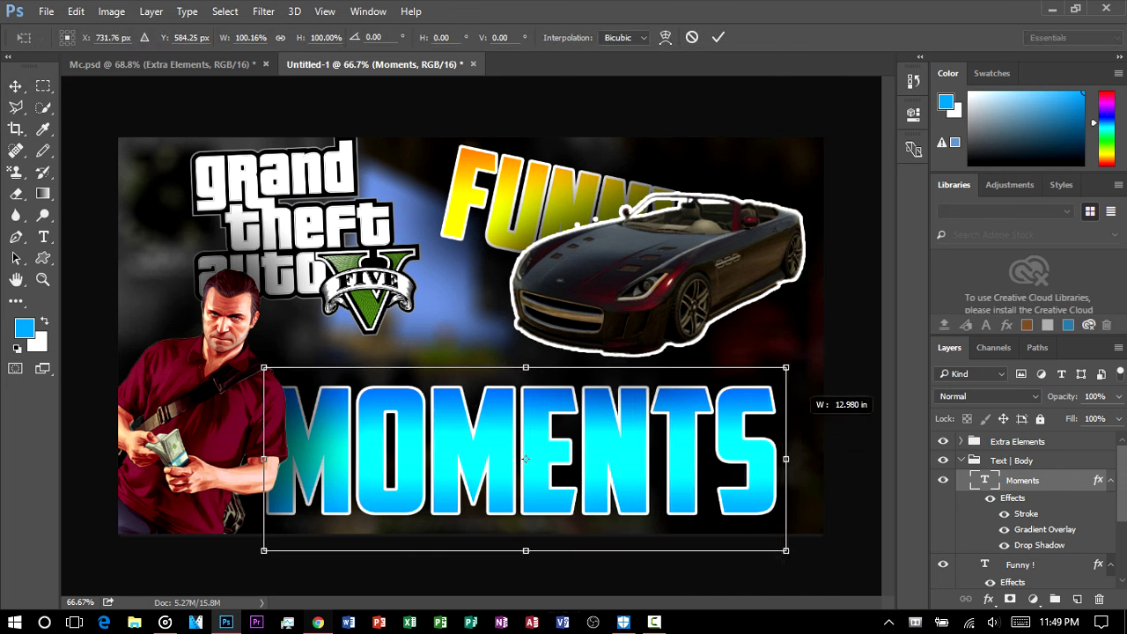
key(ctrl+z)
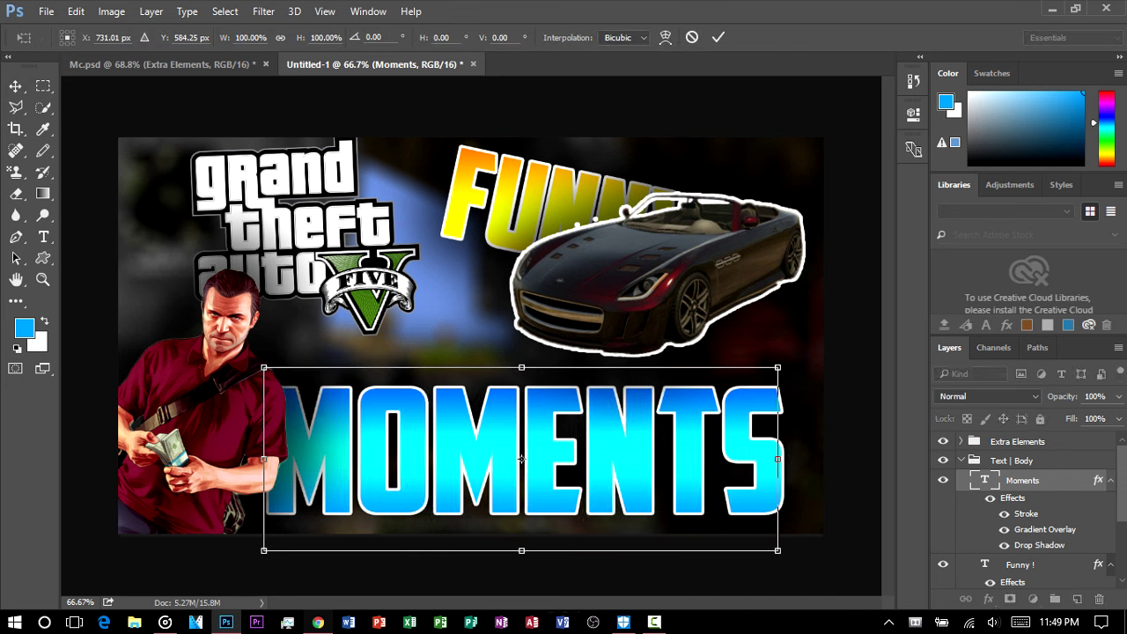
drag(800, 427, 793, 392)
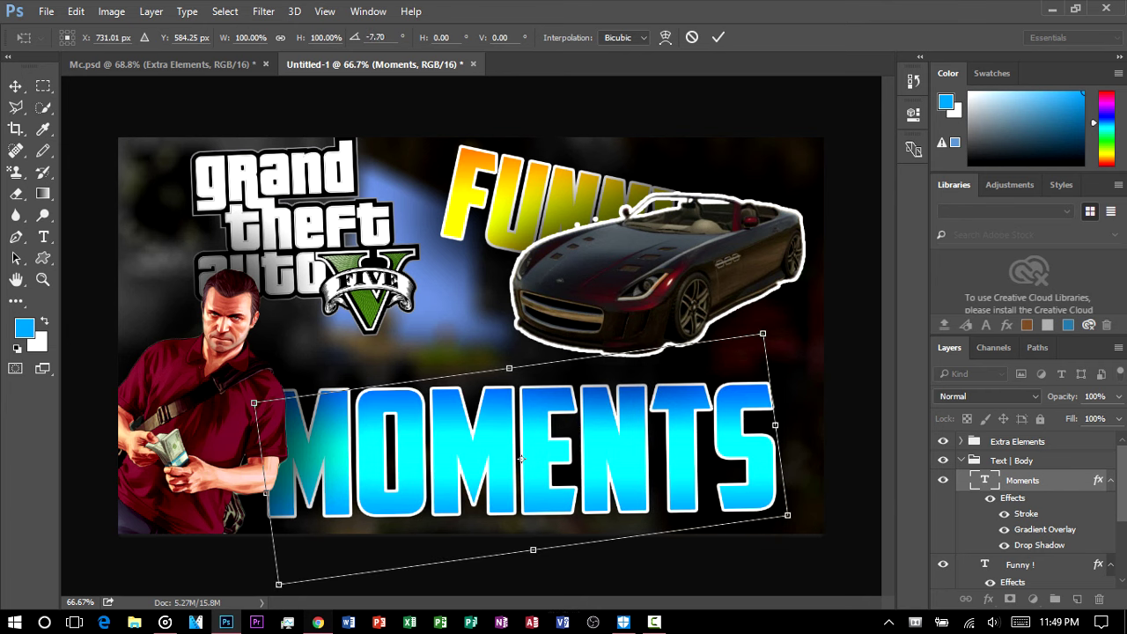
drag(652, 440, 678, 429)
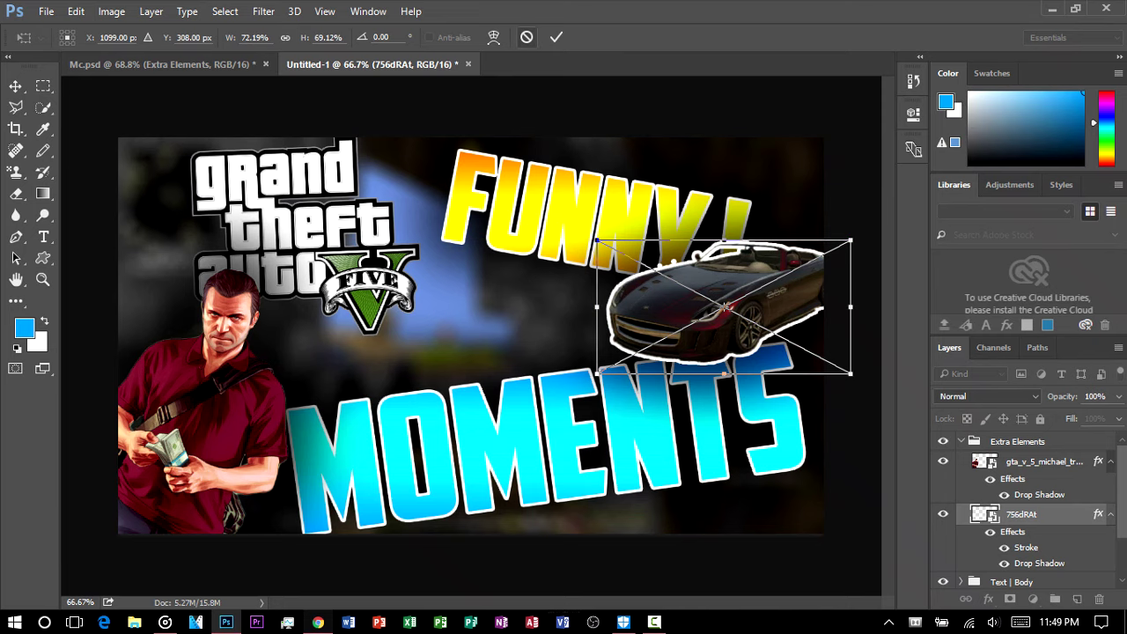
Shrink the car to about 72% width and 69% height, at the canvas's right edge between the two words.
click(555, 37)
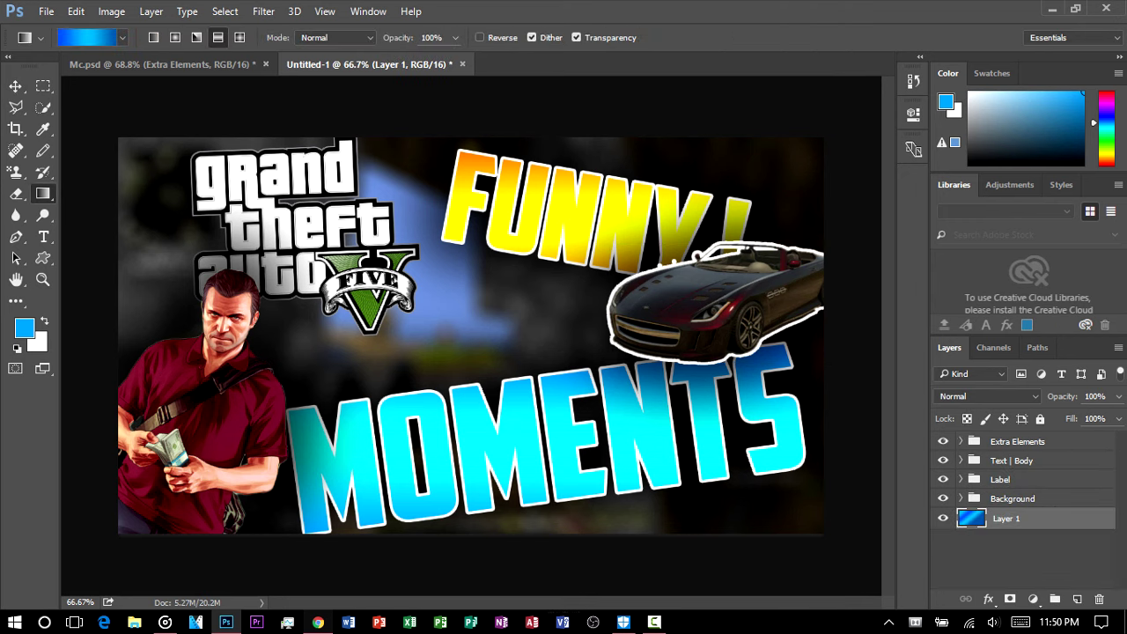
Save a PNG copy as Untitled-1.png on the Desktop with Smallest / Slow compression and no interlacing.
click(46, 11)
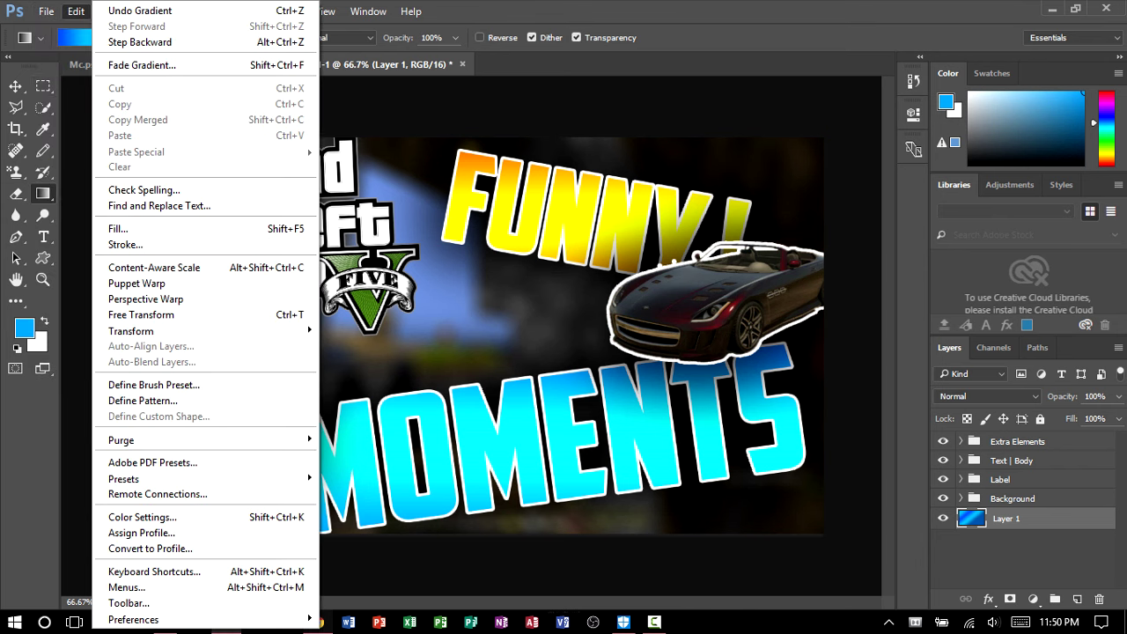
mouse_move(46, 11)
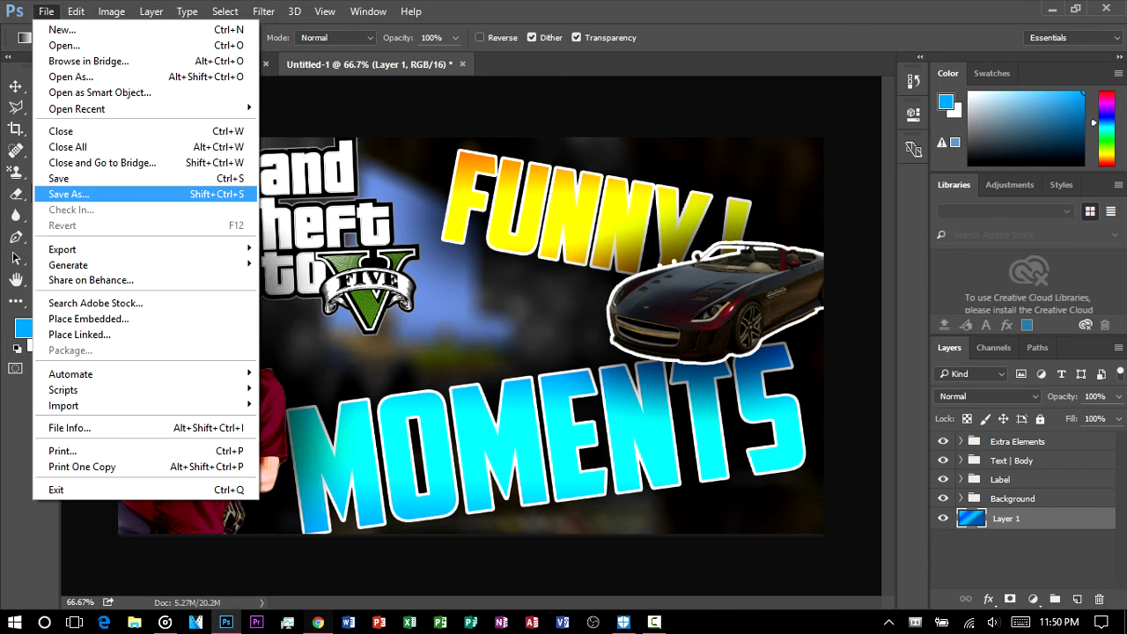
click(68, 194)
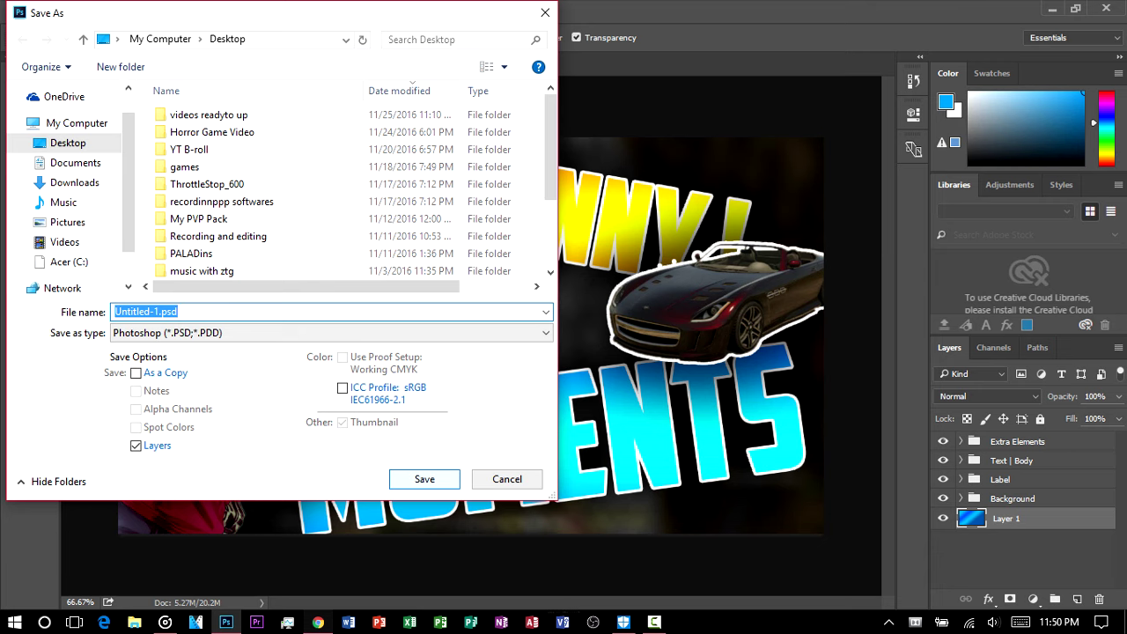
double_click(208, 115)
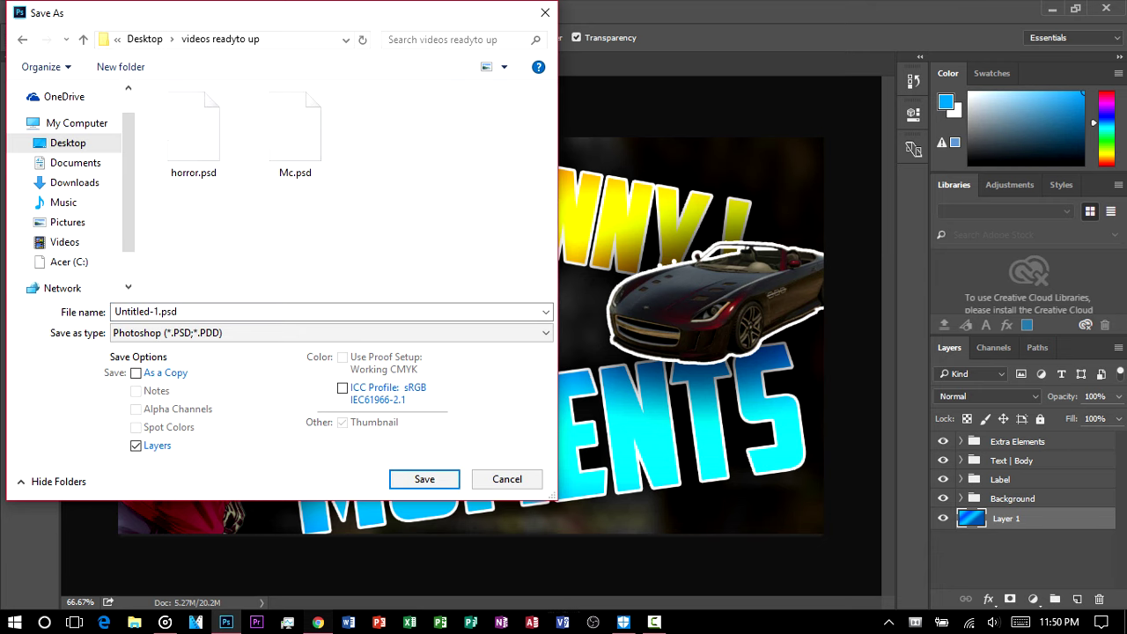
click(212, 312)
drag(182, 312, 155, 312)
click(186, 312)
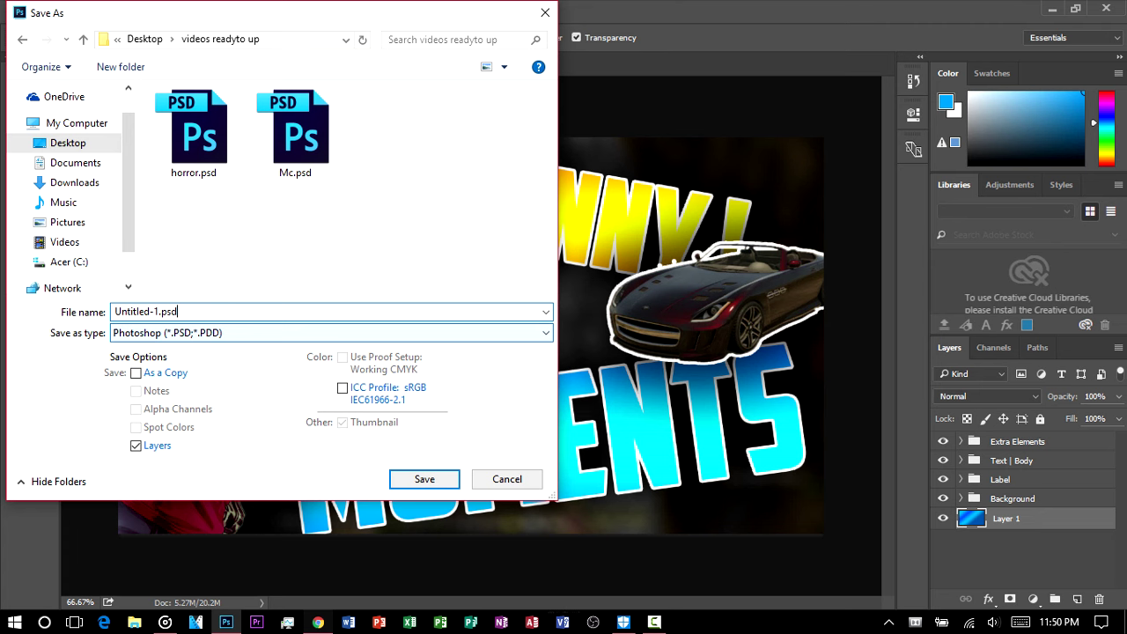
click(203, 333)
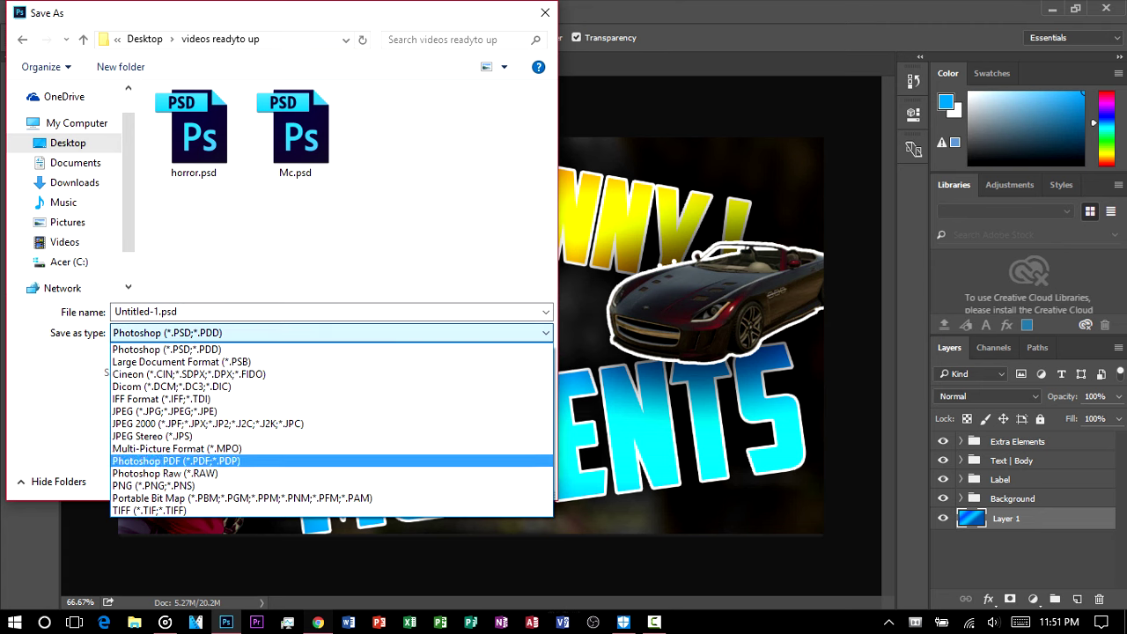
click(176, 486)
click(68, 142)
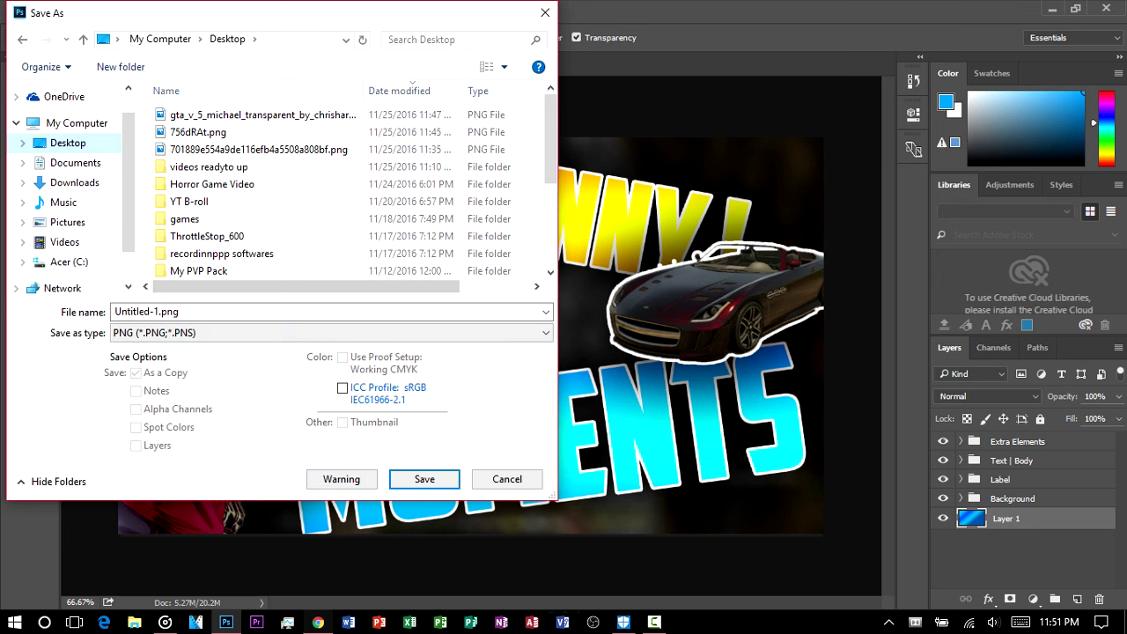
key(Return)
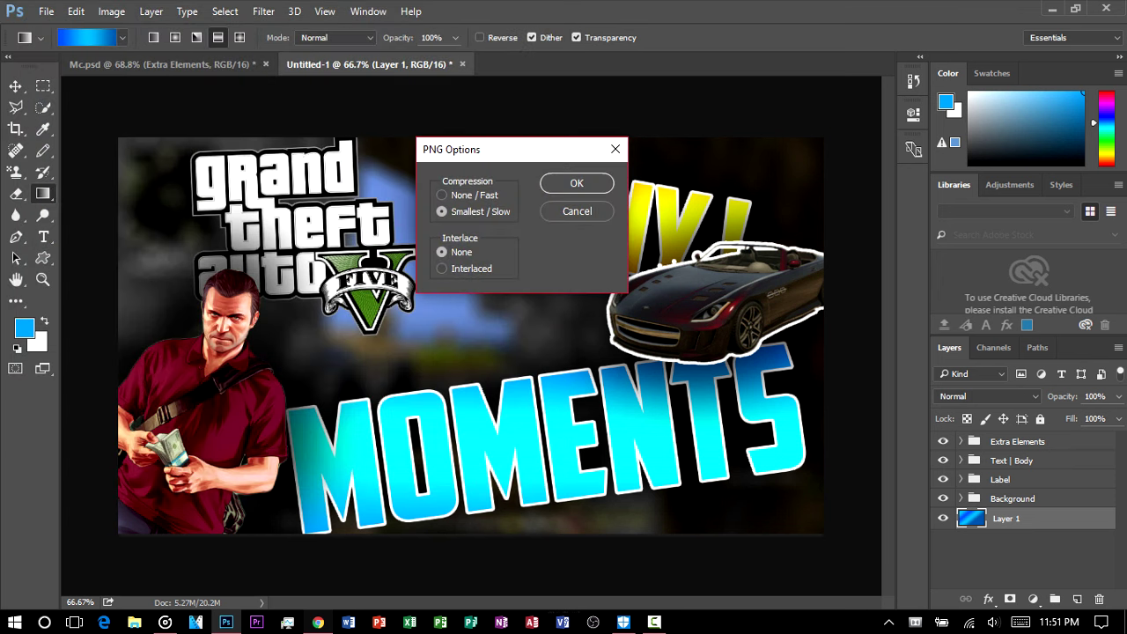
key(Return)
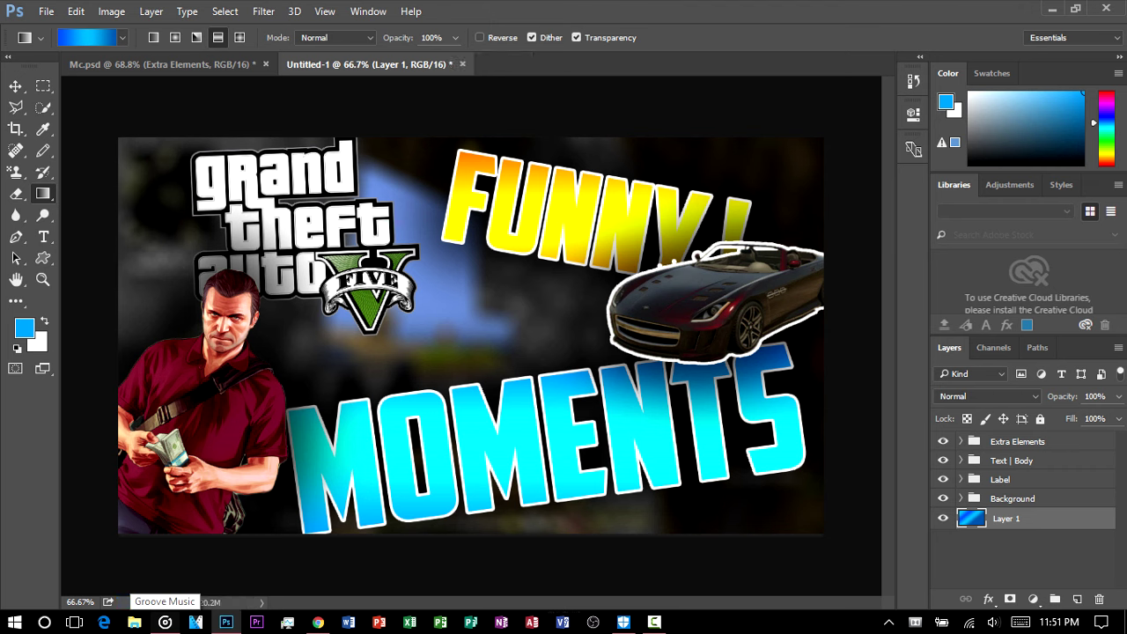
Quit Photoshop, discarding the unsaved changes in Untitled-1 and Mc.psd.
click(1107, 8)
key(n)
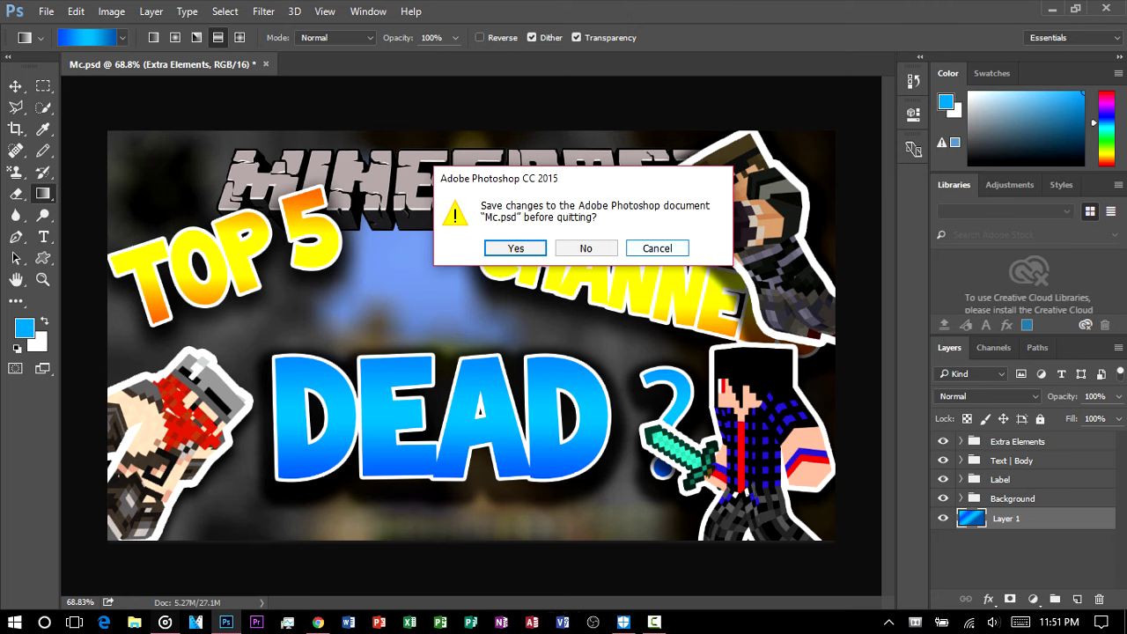
key(n)
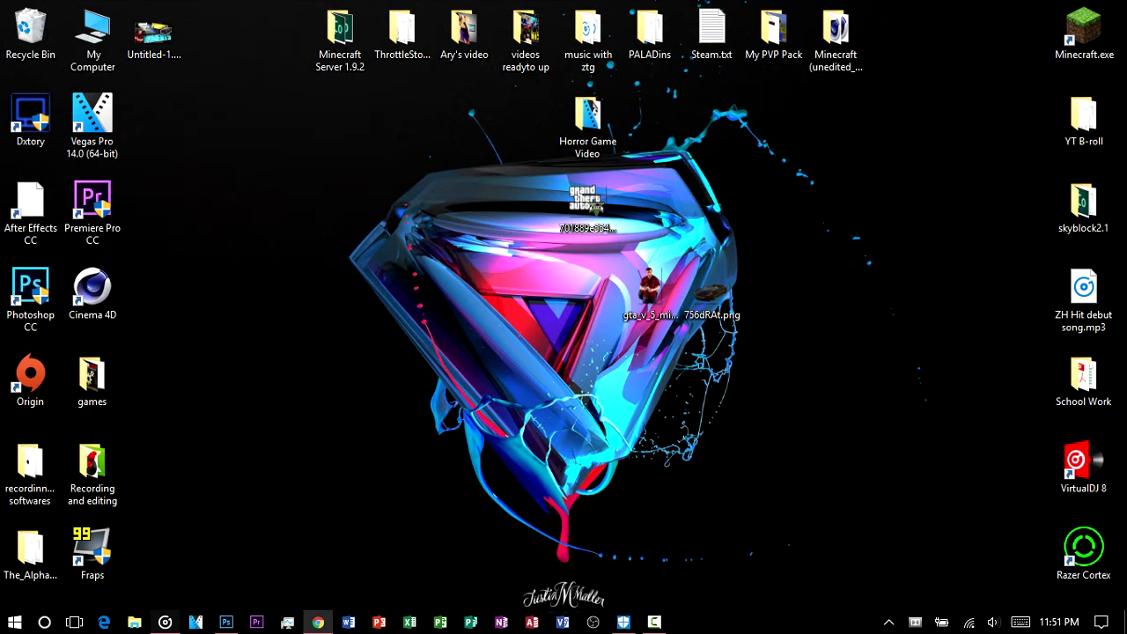
Delete the three source images from the desktop: the GTA V logo, the Michael picture and the car.
drag(999, 399, 622, 290)
drag(940, 414, 444, 183)
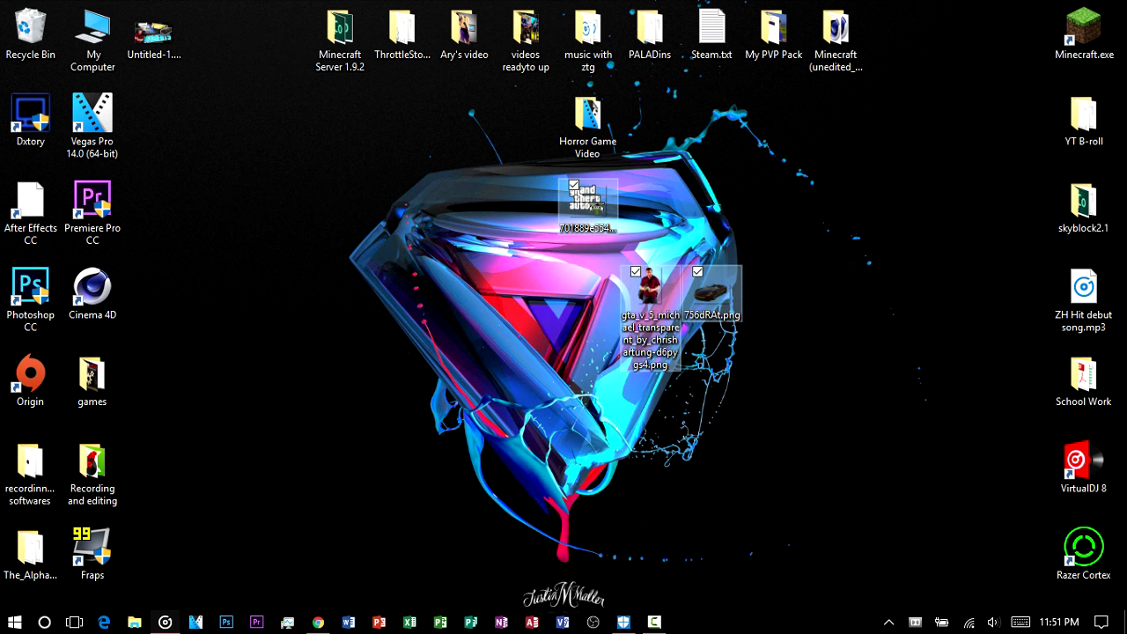
key(Delete)
Move the exported Untitled-1.png file to the middle of the desktop.
drag(149, 46, 429, 364)
click(429, 363)
drag(154, 35, 586, 295)
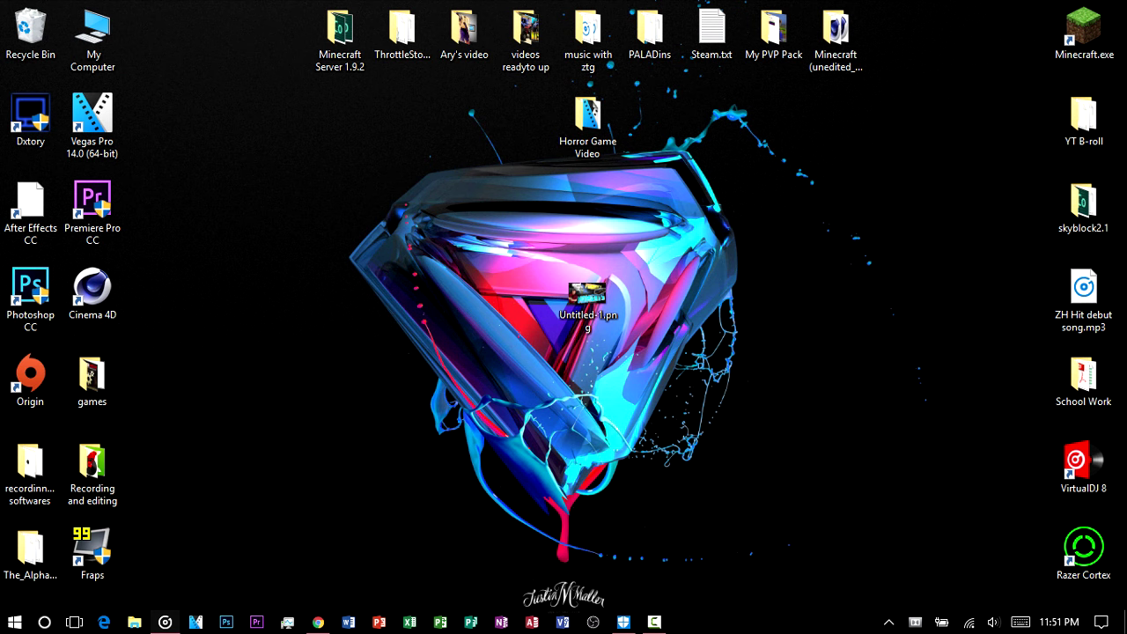
Switch to Chrome, open tinypng.com and upload Untitled-1.png from the desktop for compression.
click(318, 622)
key(ctrl+l)
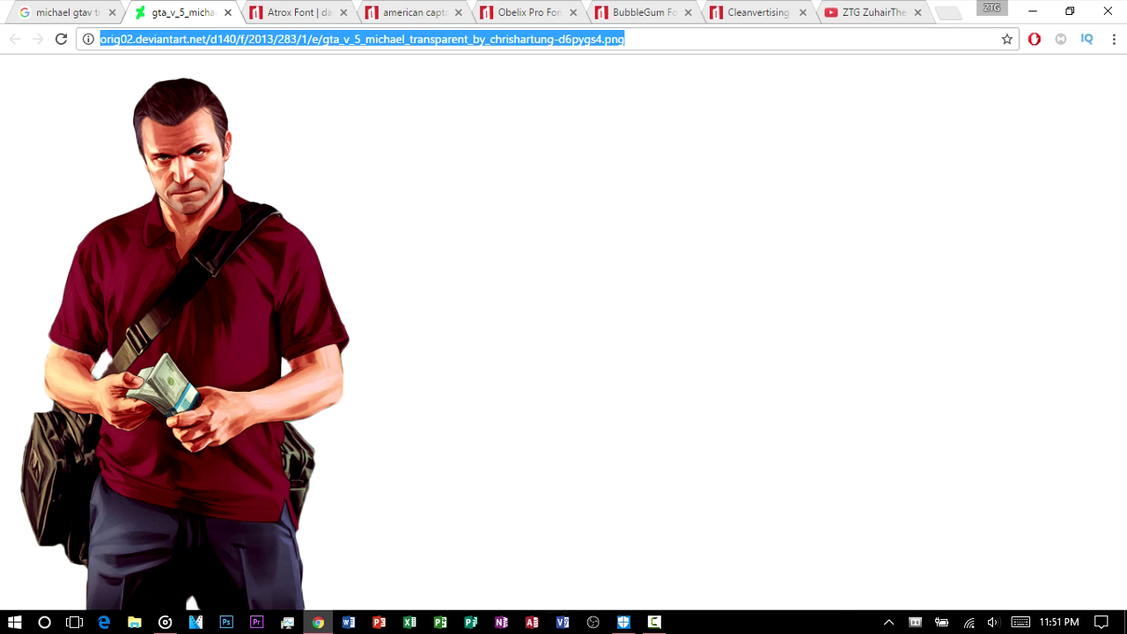
text(tinypn)
key(Return)
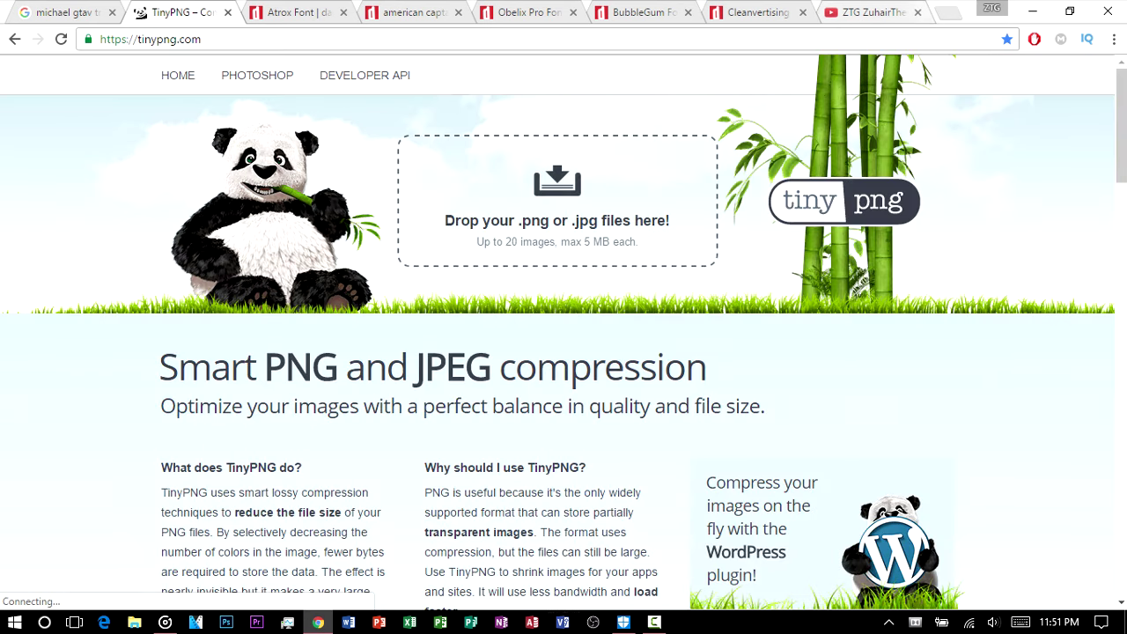
click(1070, 11)
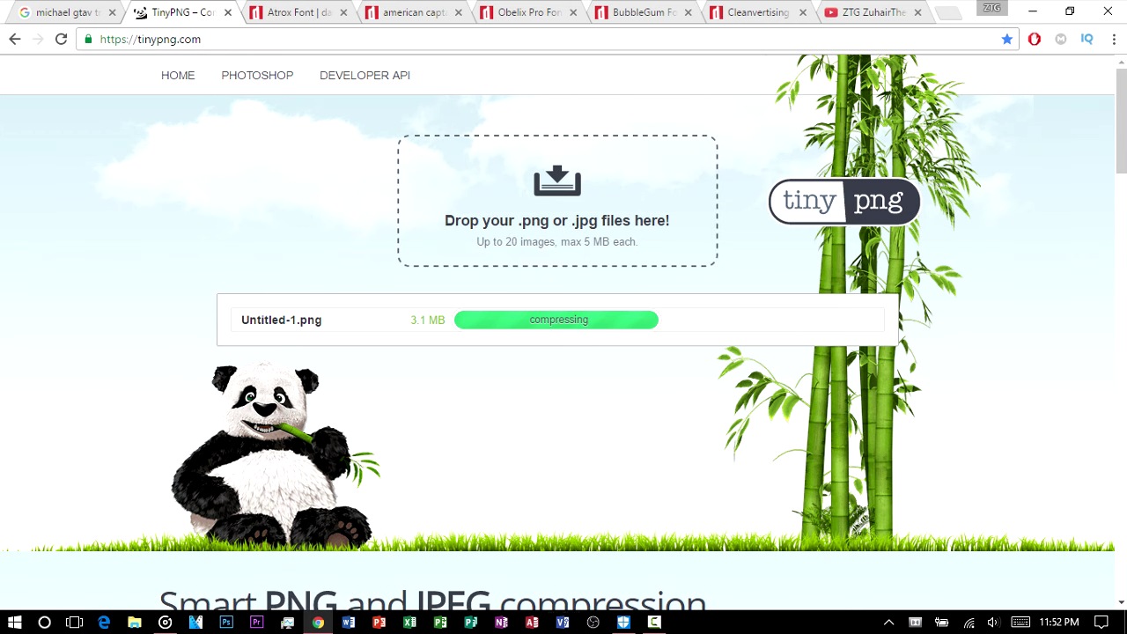
Put the compressed Untitled-1.png download on the desktop and place it slightly below and left of the centre.
drag(75, 592, 201, 476)
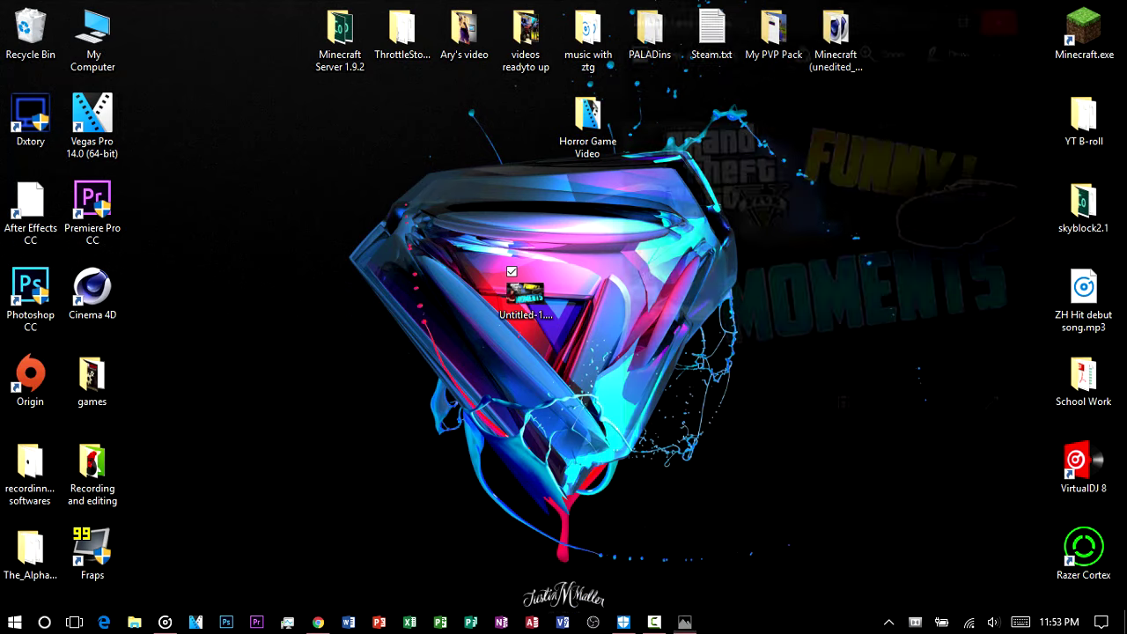
drag(526, 295, 466, 378)
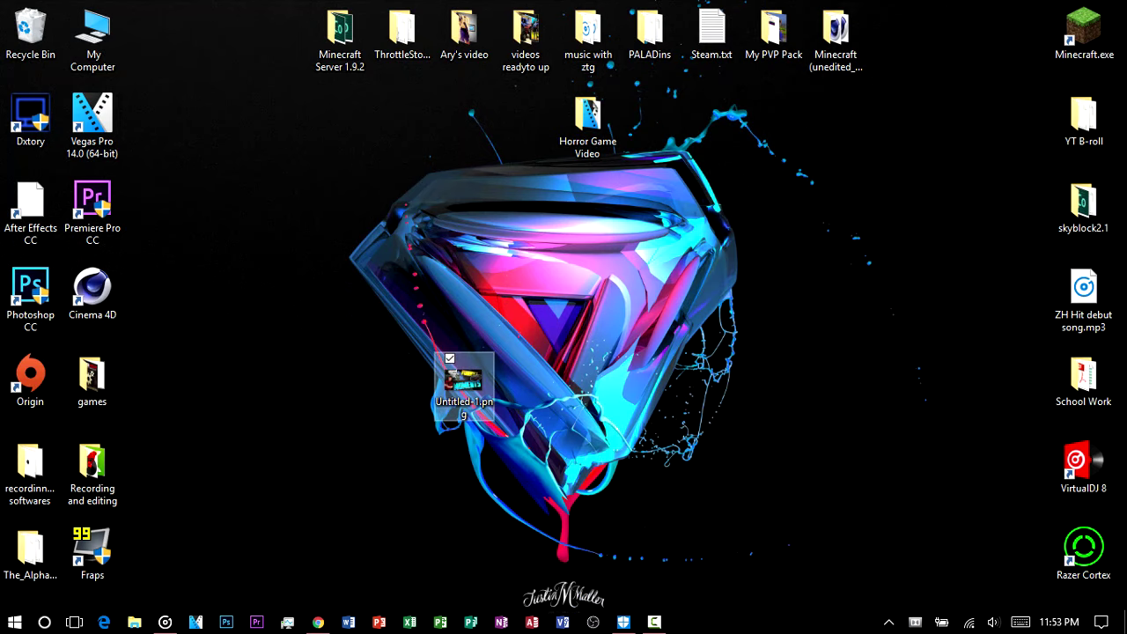